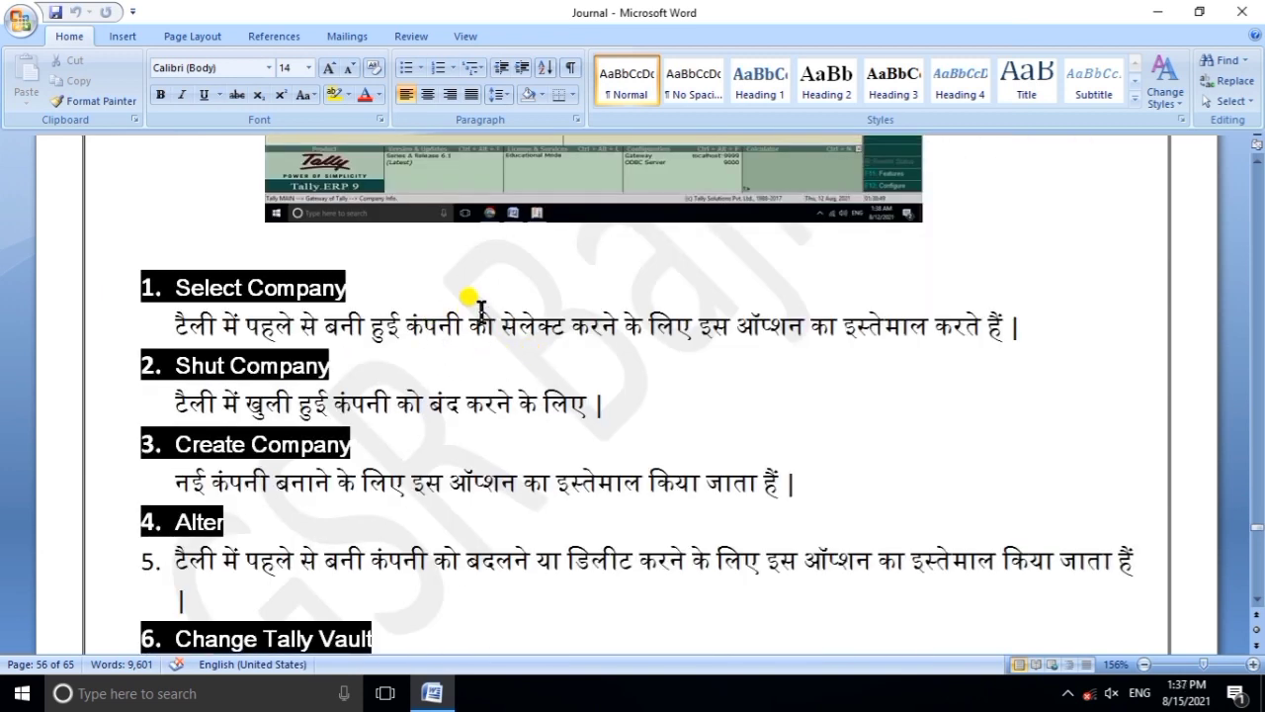
Scroll through the Tally company options list in Journal, then minimize Word to reveal the desktop.
scroll(339, 283, "down", 3)
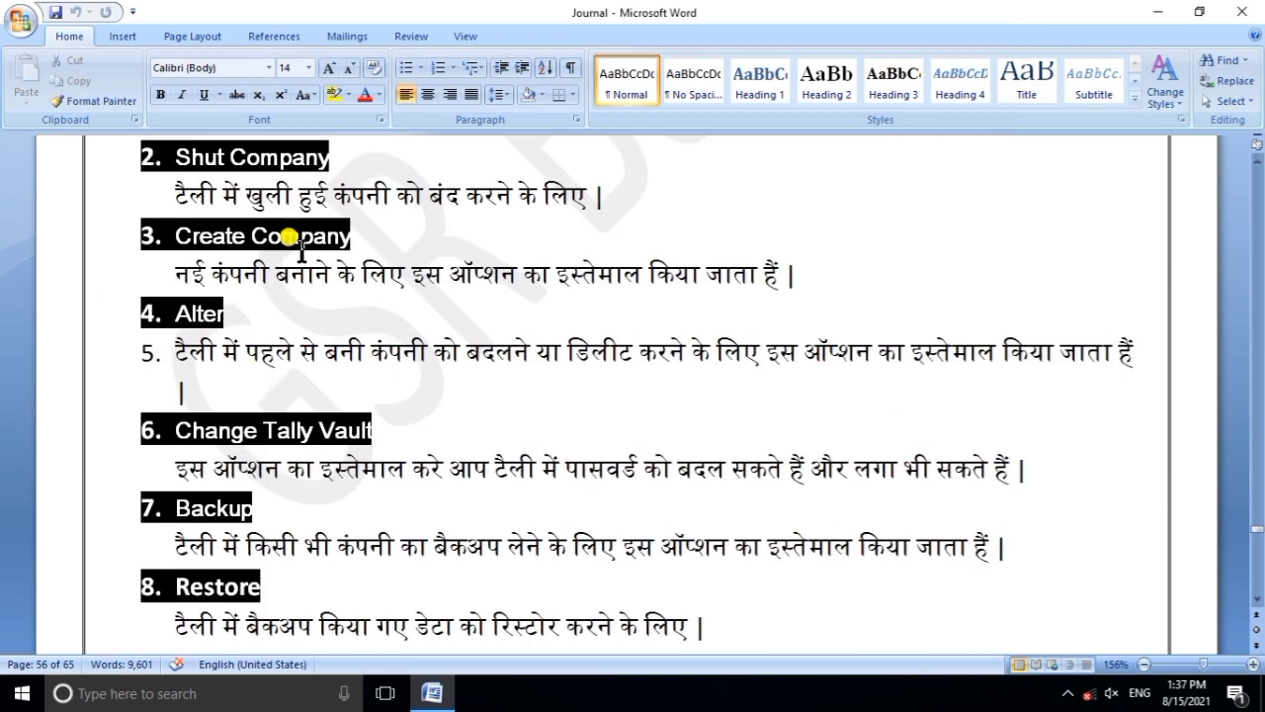
scroll(288, 451, "down", 14)
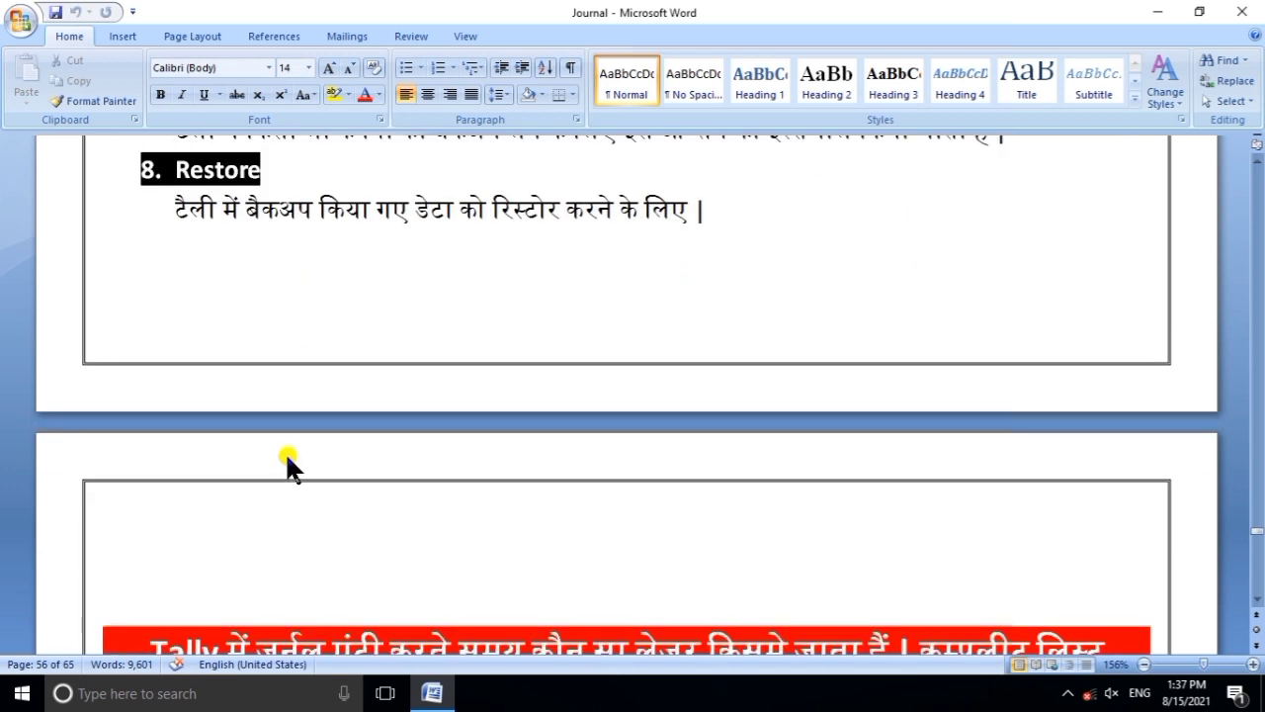
scroll(288, 451, "up", 14)
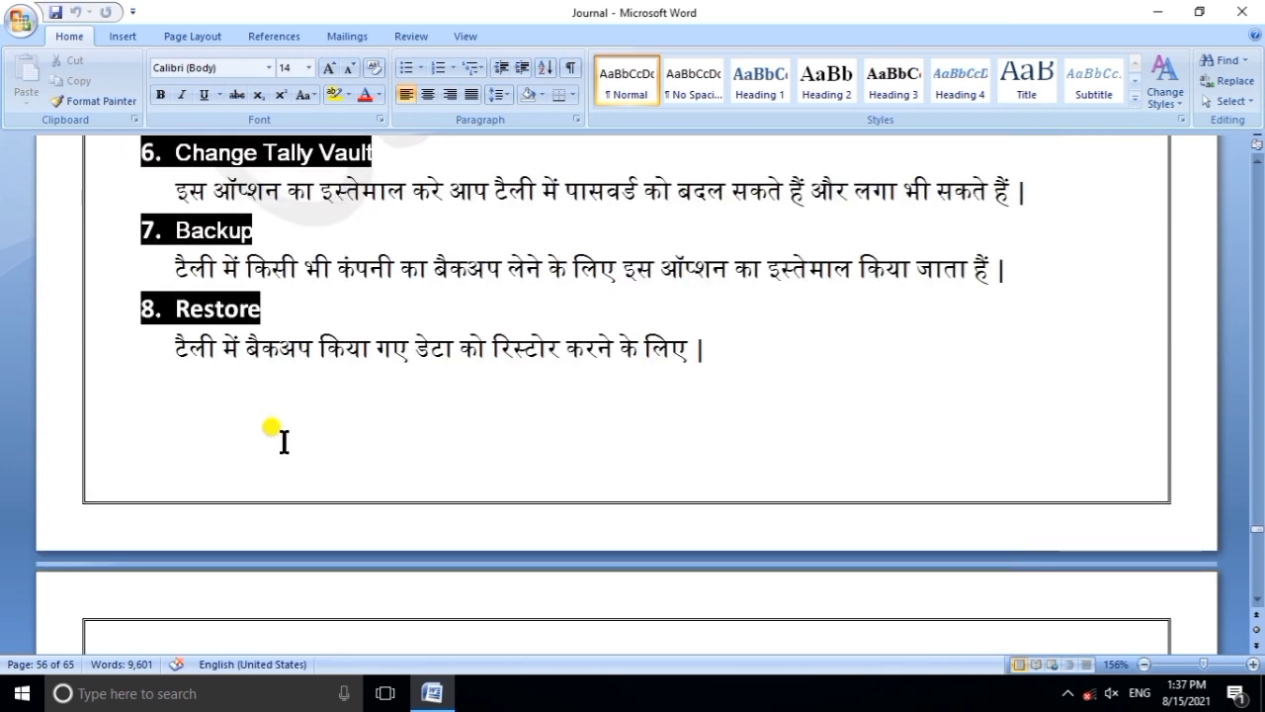
left_click(1157, 11)
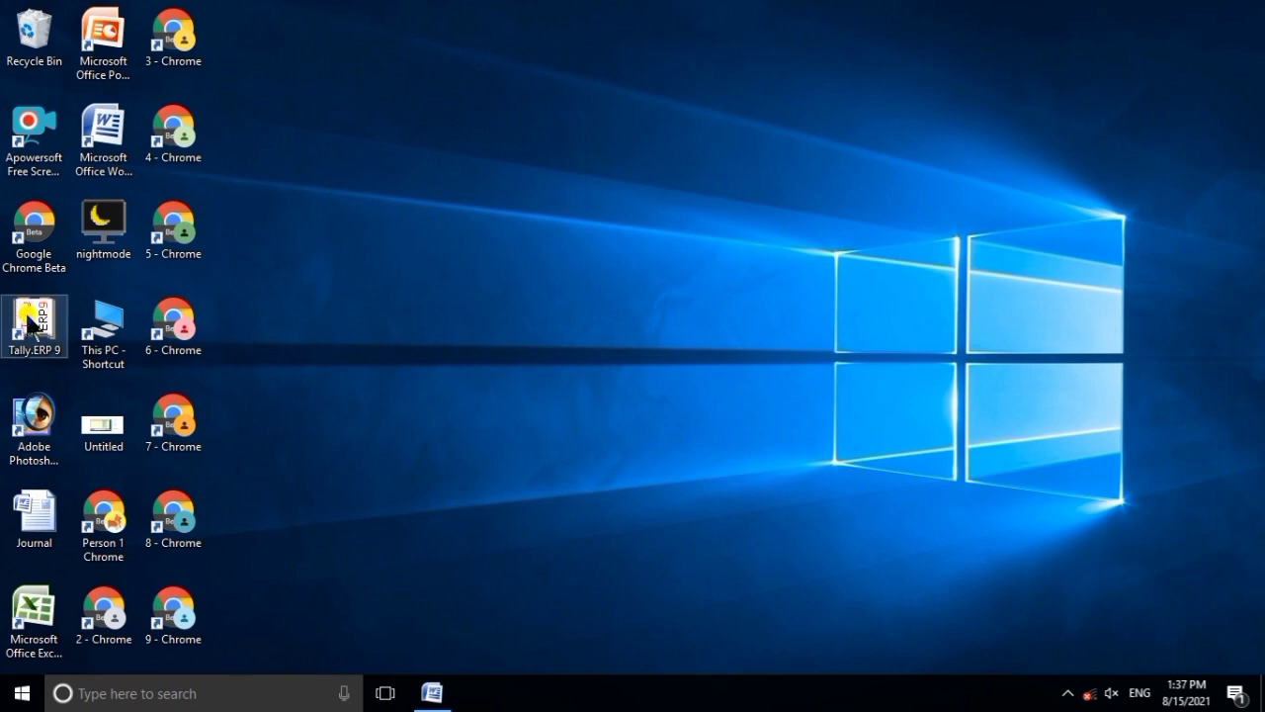
Launch Tally.ERP 9 and highlight Work in Educational Mode on the Startup screen.
double_click(30, 318)
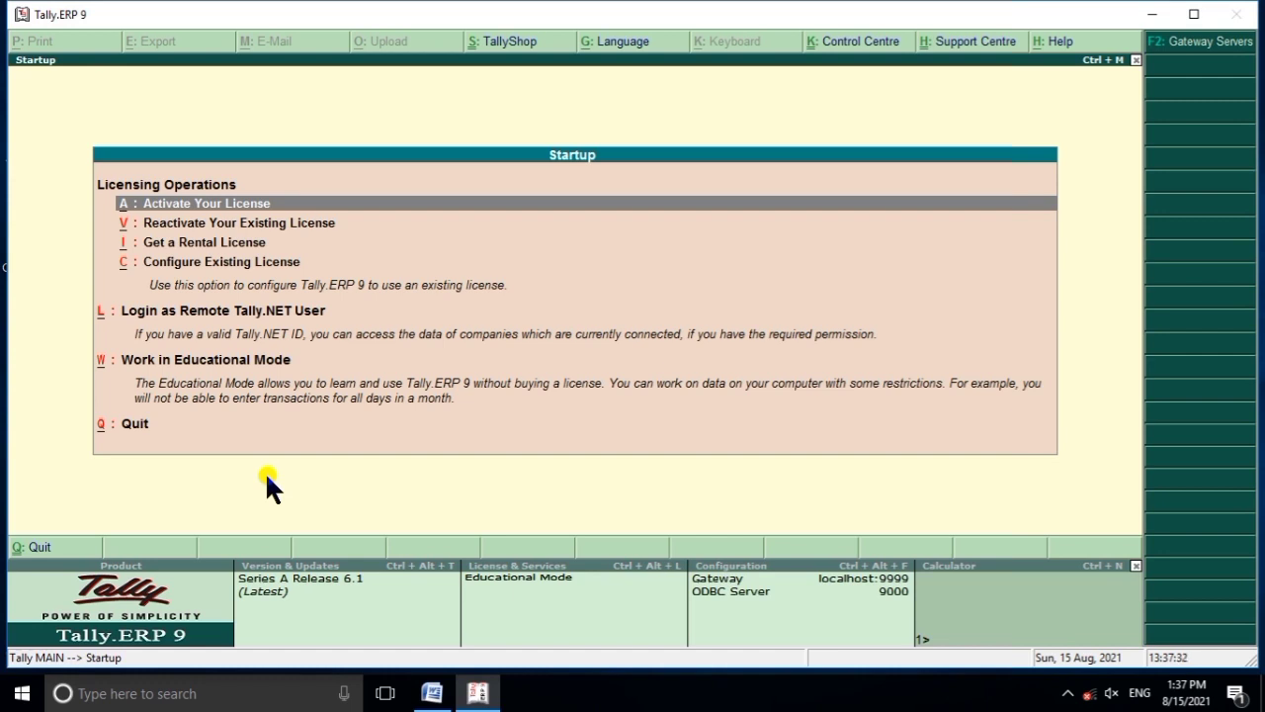
key("Down")
key("Down")
key("Down")
key("Down")
key("Down")
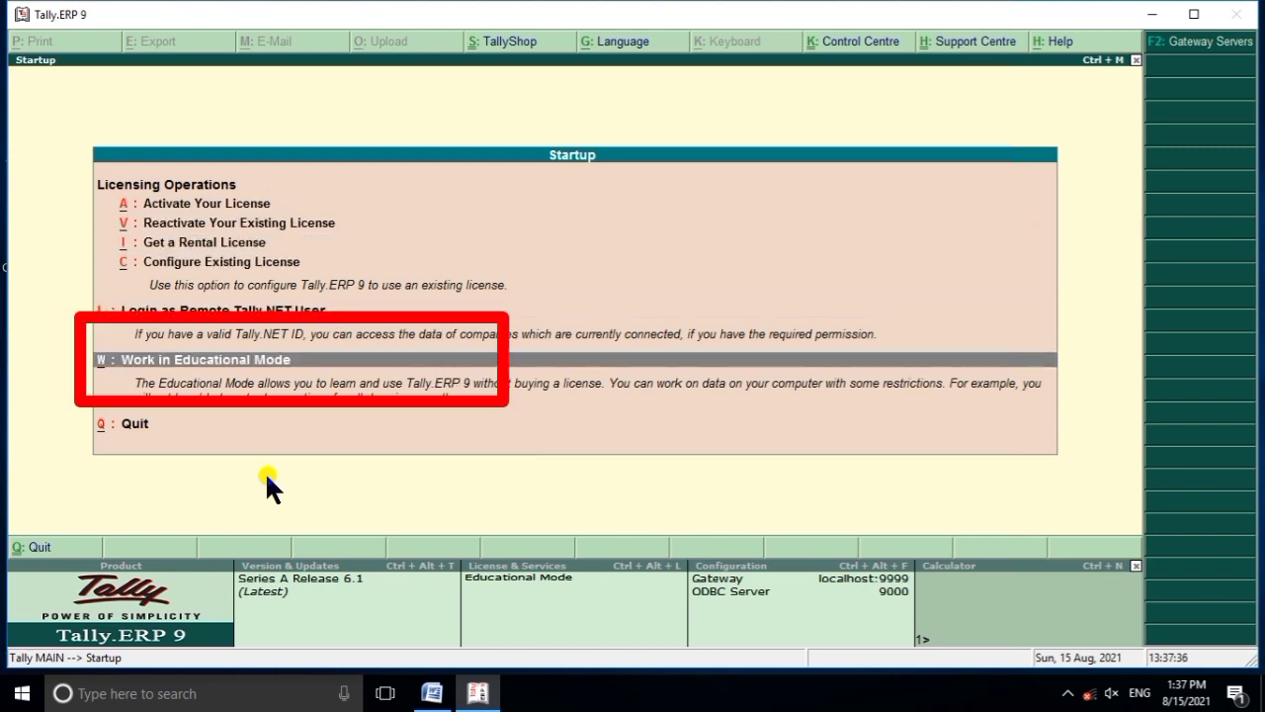
Enter Educational Mode to reach the Gateway of Tally.
key("Return")
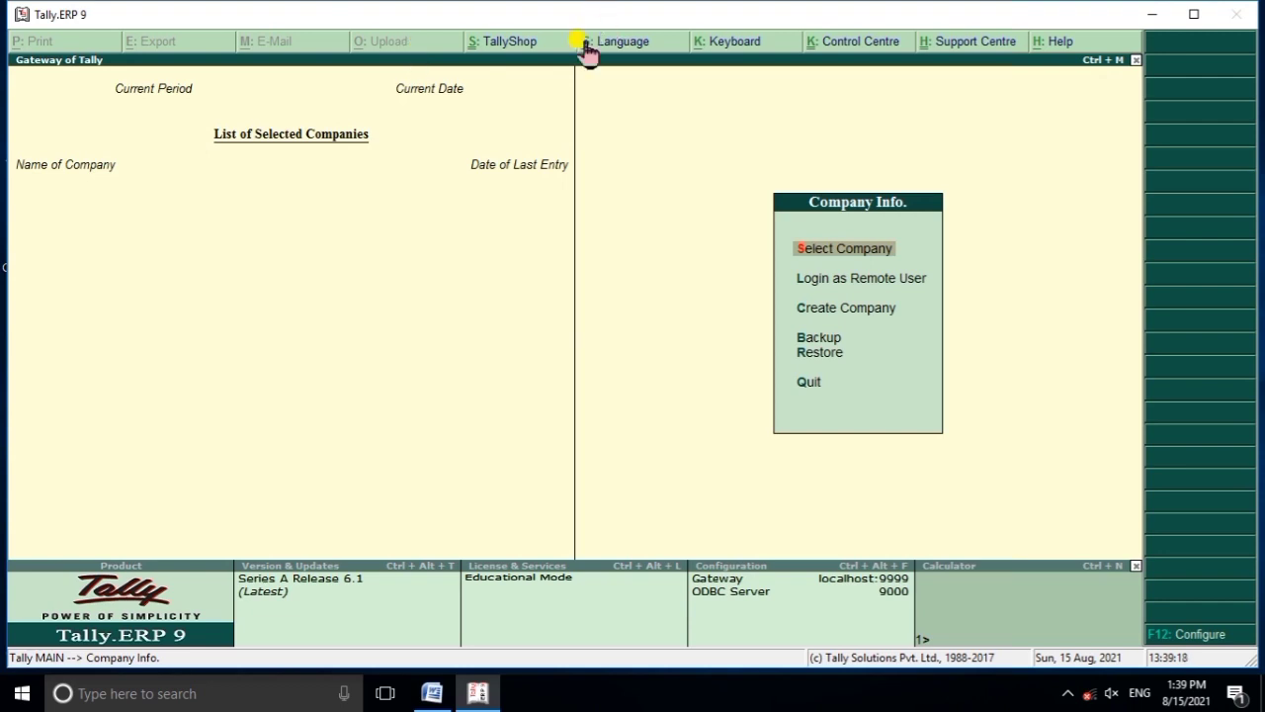
left_click(509, 39)
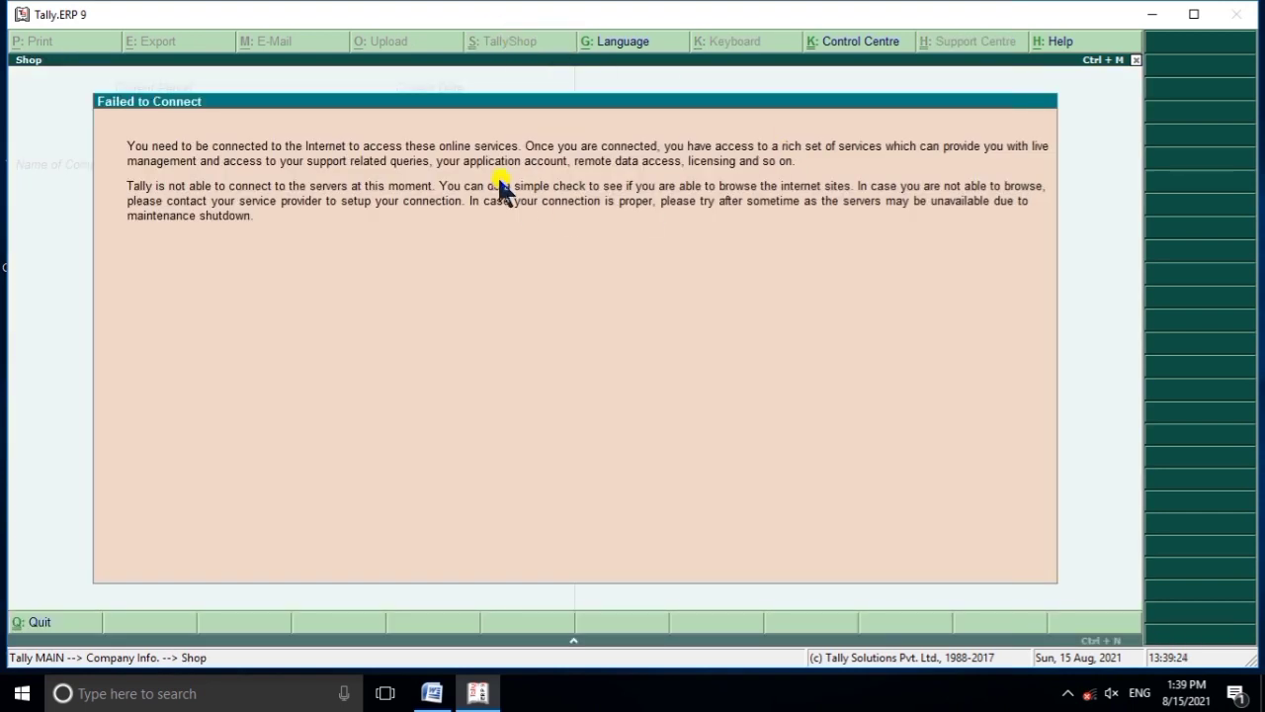
key("Escape")
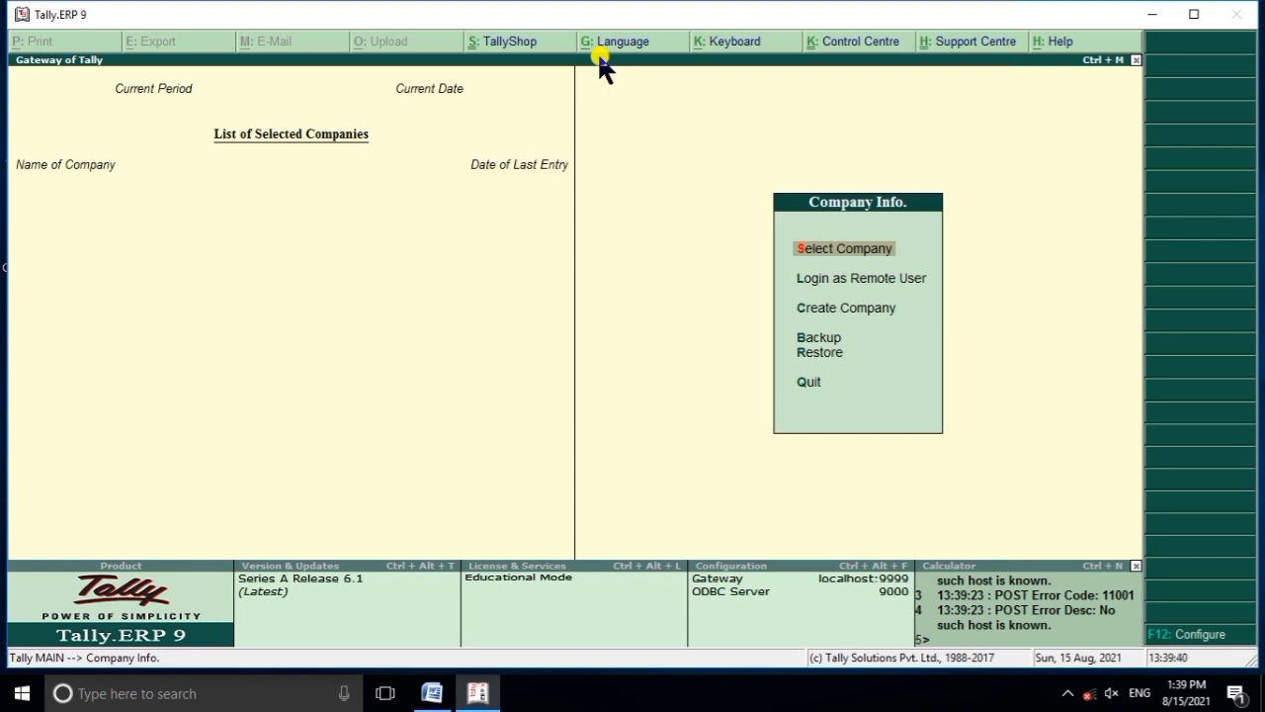
left_click(600, 57)
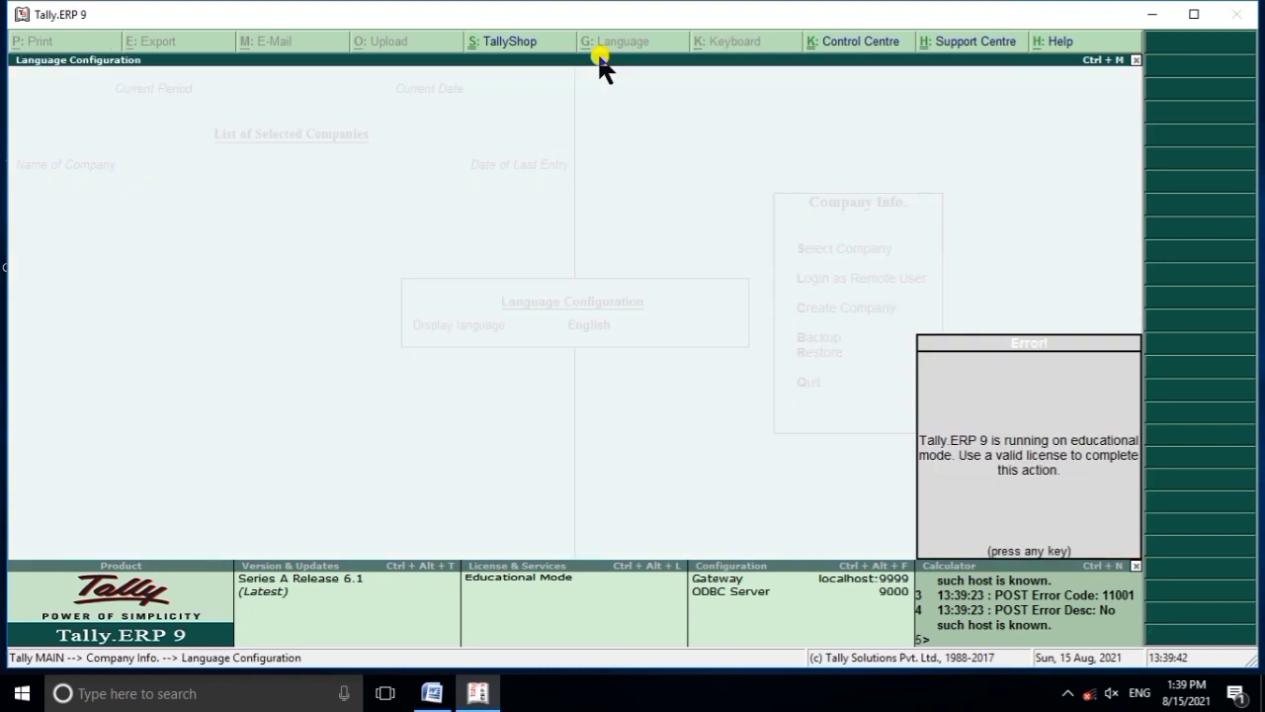
key("Return")
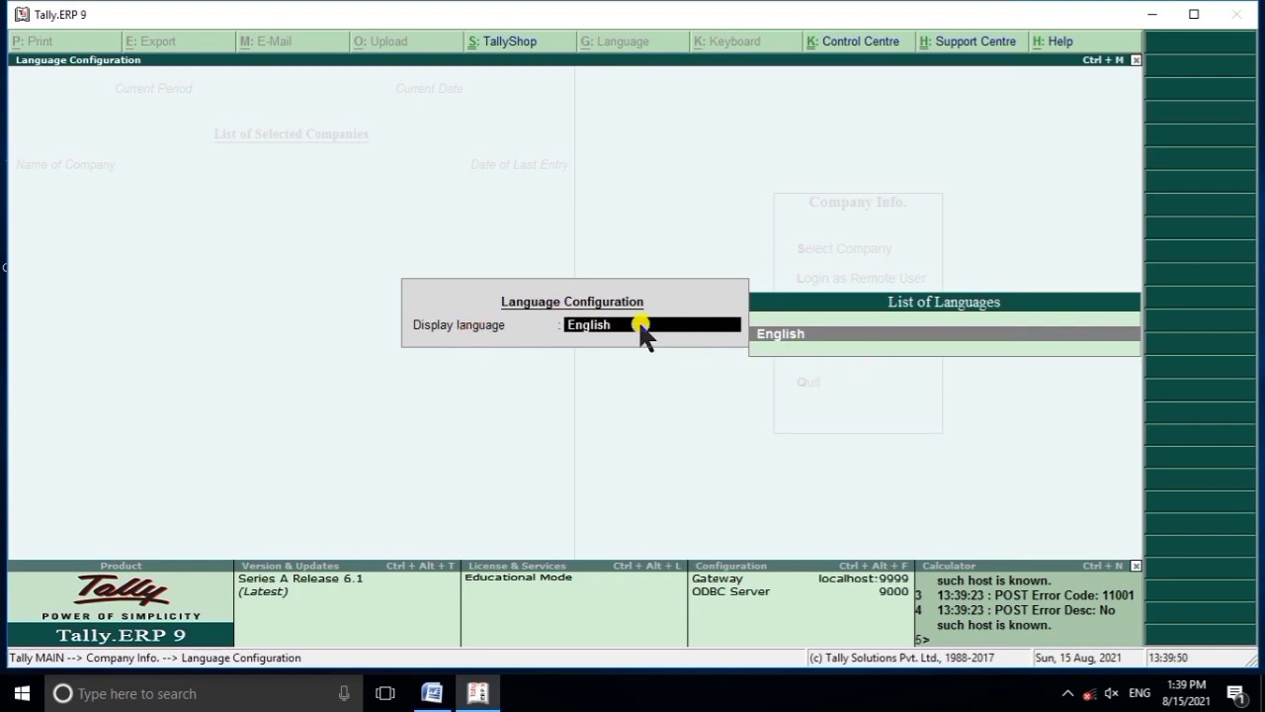
left_click(782, 333)
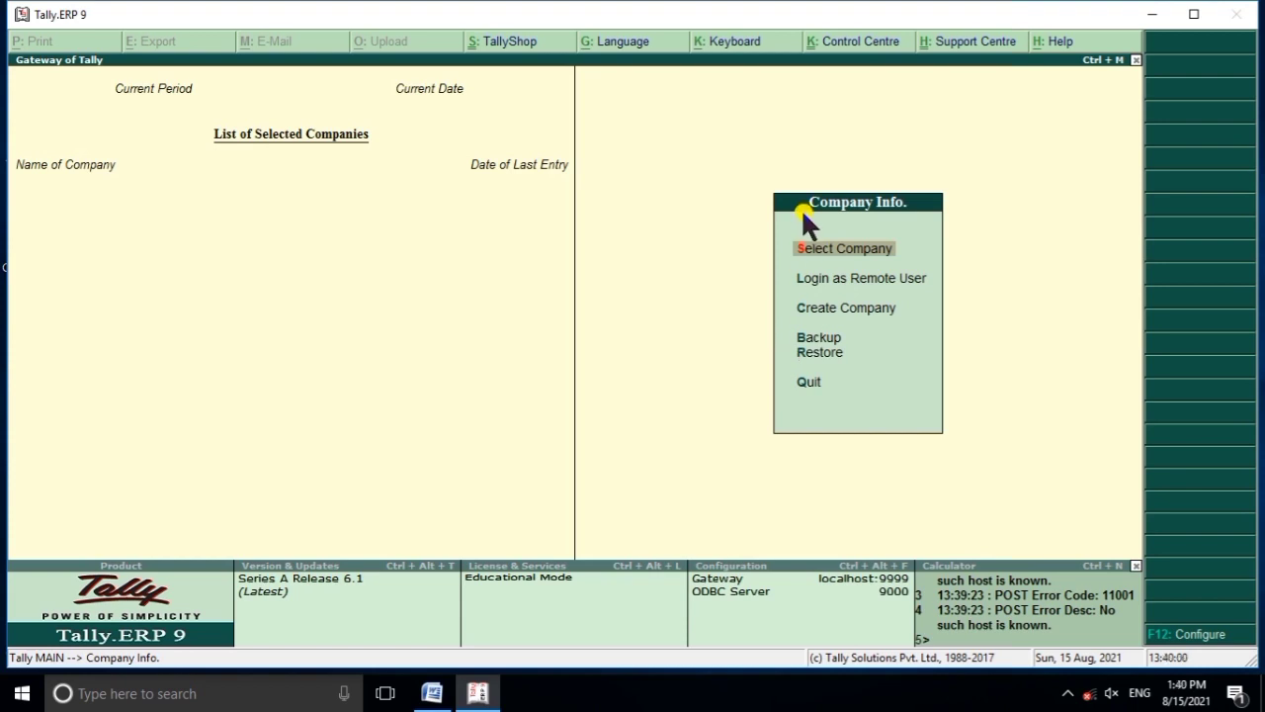
left_click(737, 49)
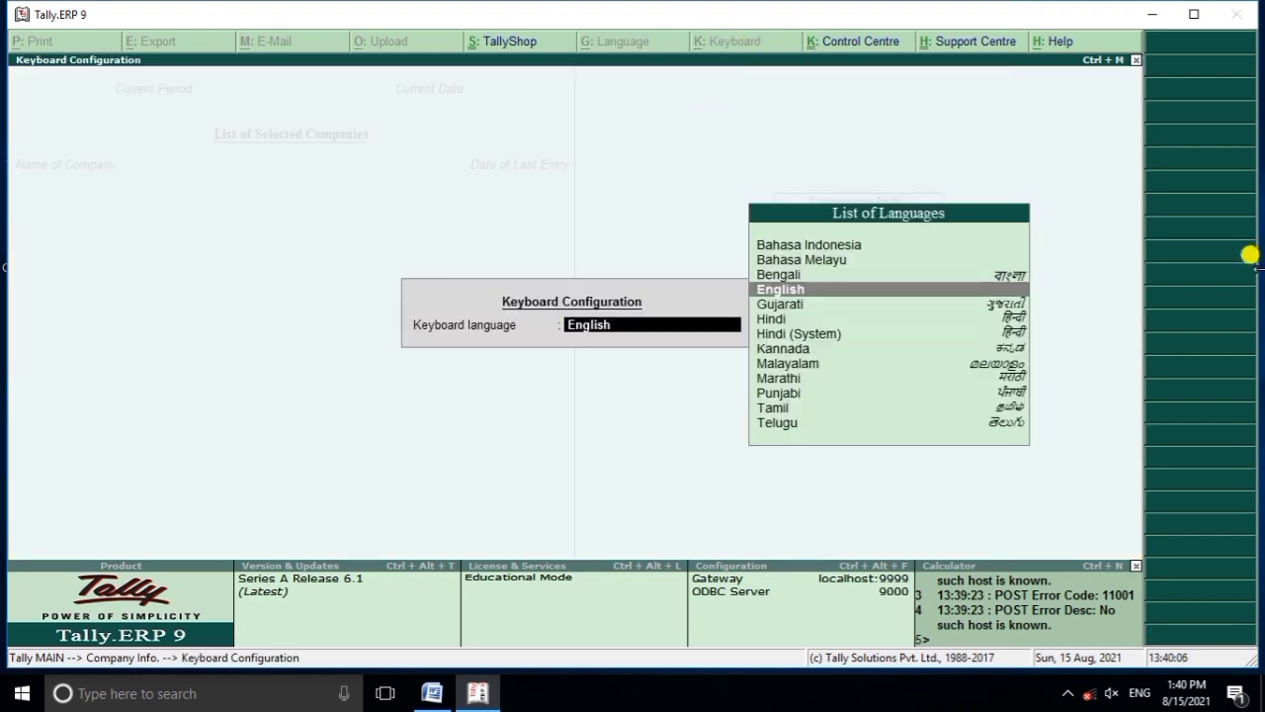
key("Down")
key("Down")
key("Down")
key("Down")
key("Down")
key("Down")
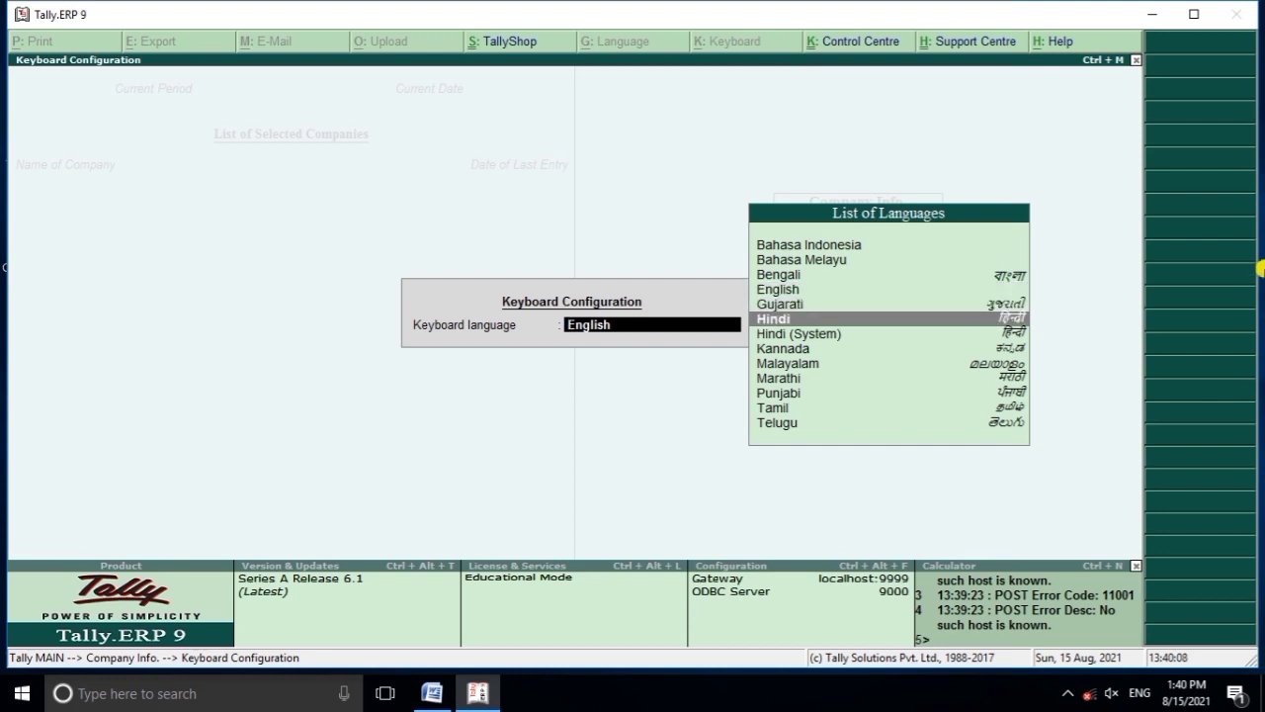
key("Down")
key("Down")
key("Down")
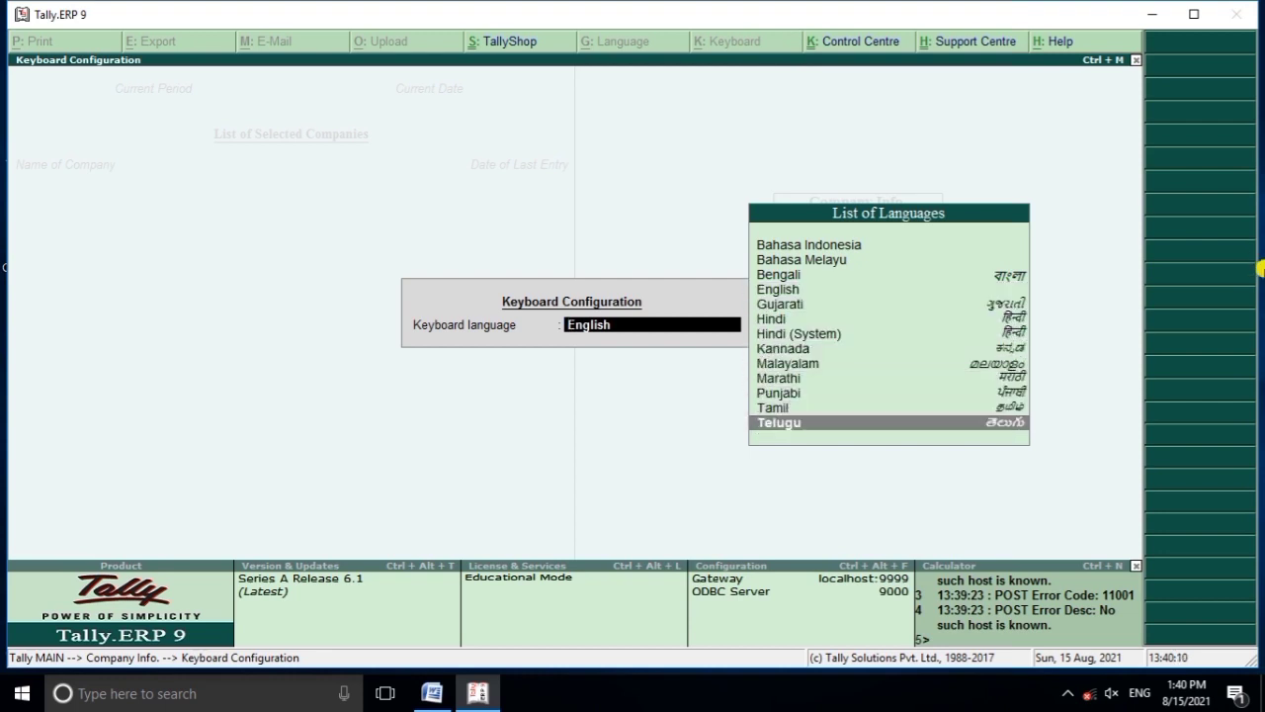
key("Up")
key("Up")
key("Up")
key("Up")
key("Up")
key("Up")
key("Up")
key("Up")
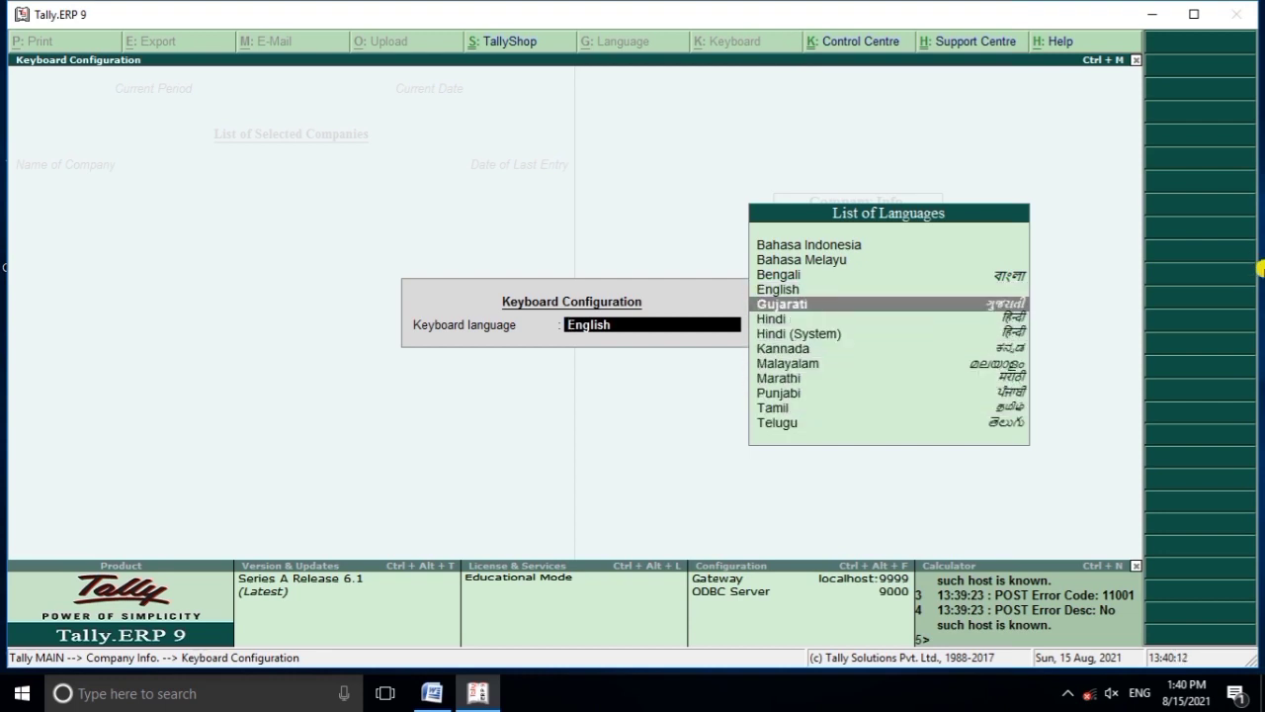
key("Down")
key("Up")
key("Up")
key("Up")
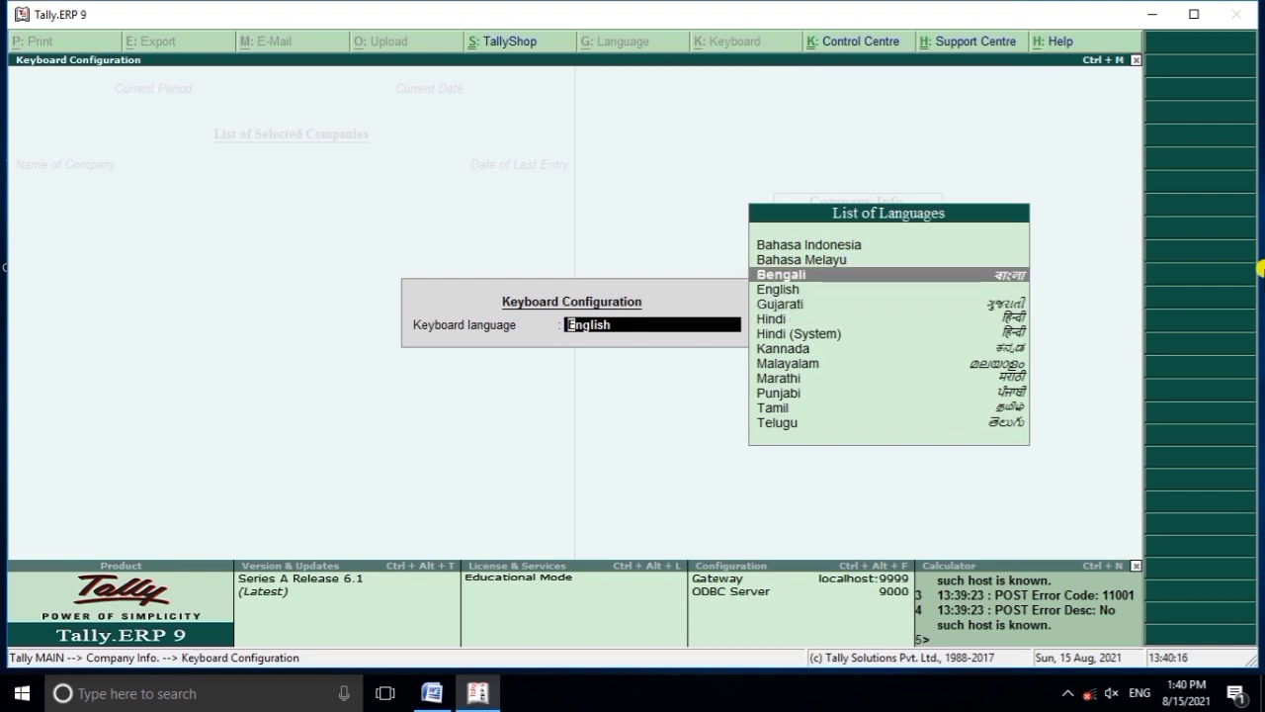
key("Down")
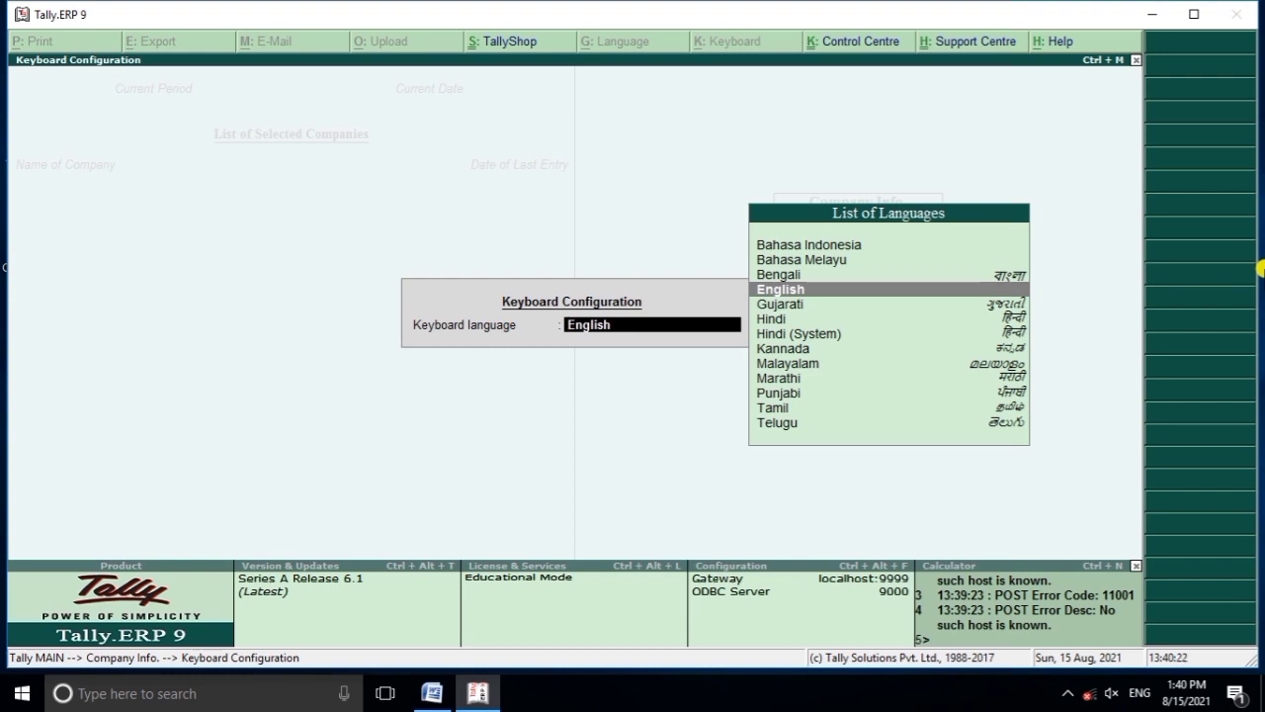
key("Return")
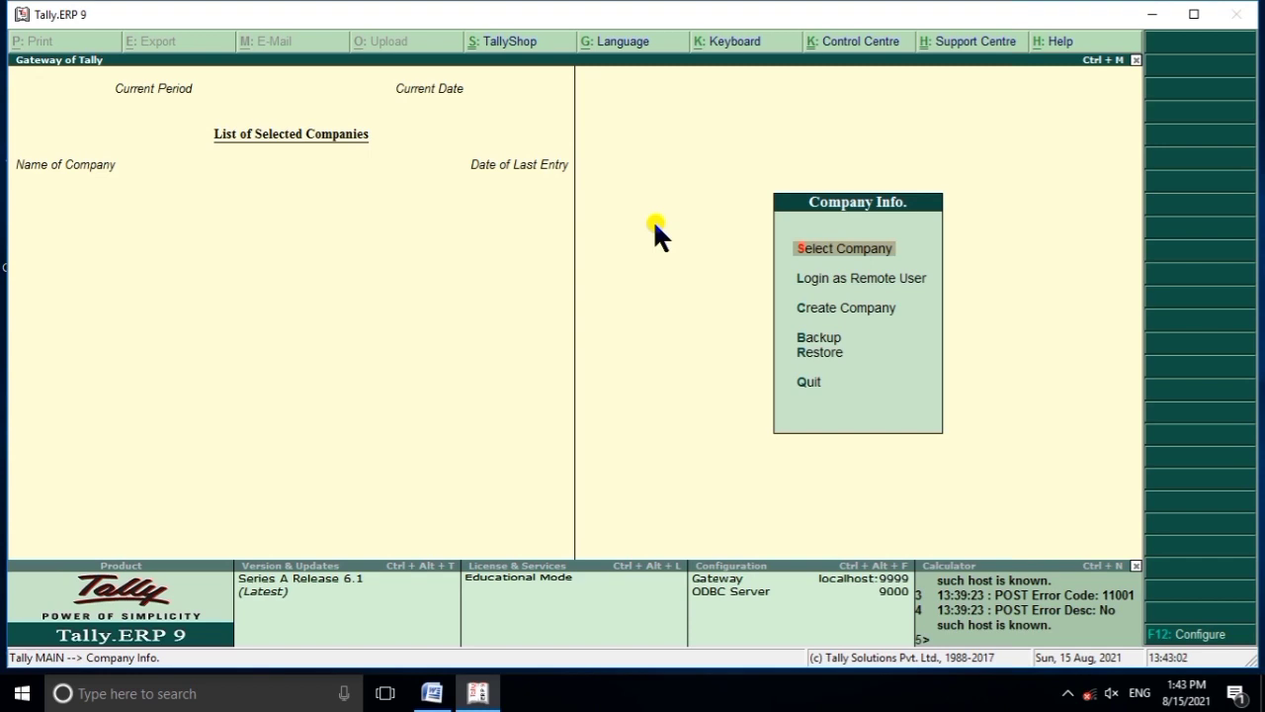
Create company Gsr Bajrang with the same mailing name and address Makkhanpur Firozabab.
key("Down")
key("Down")
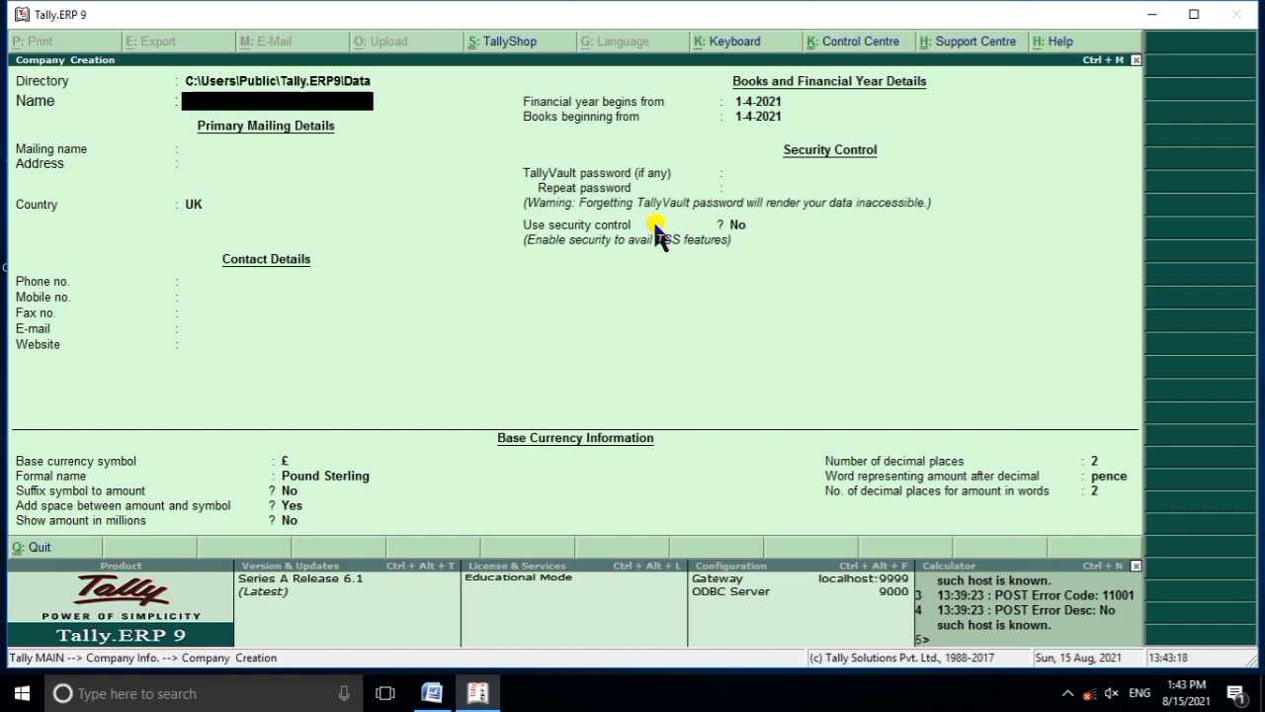
type("Gsrba")
key("BackSpace")
key("BackSpace")
type("Bajrang")
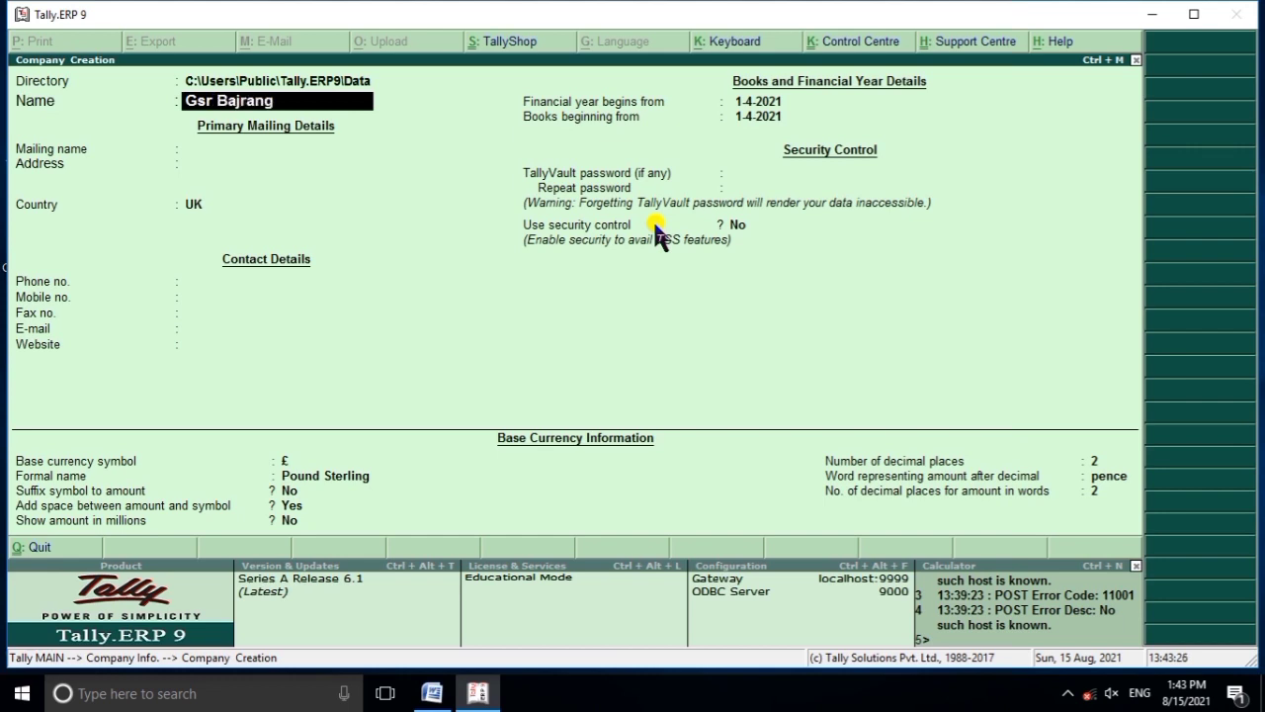
key("Return")
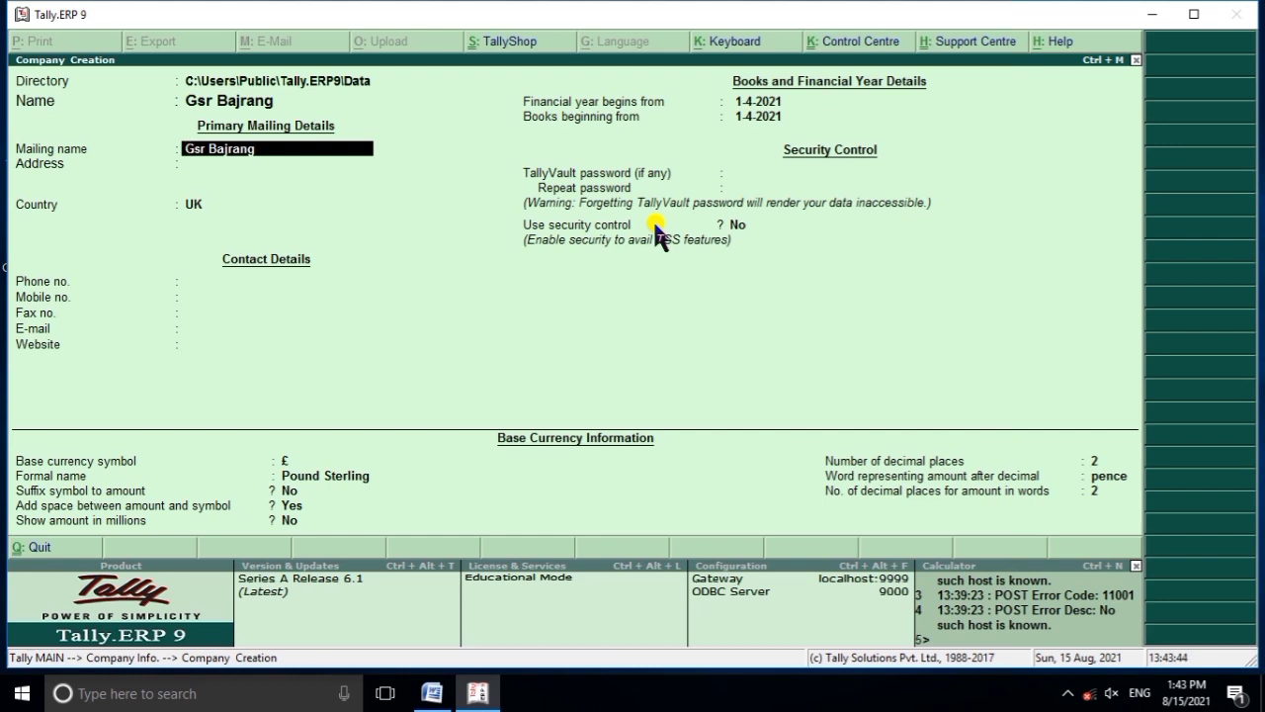
key("Return")
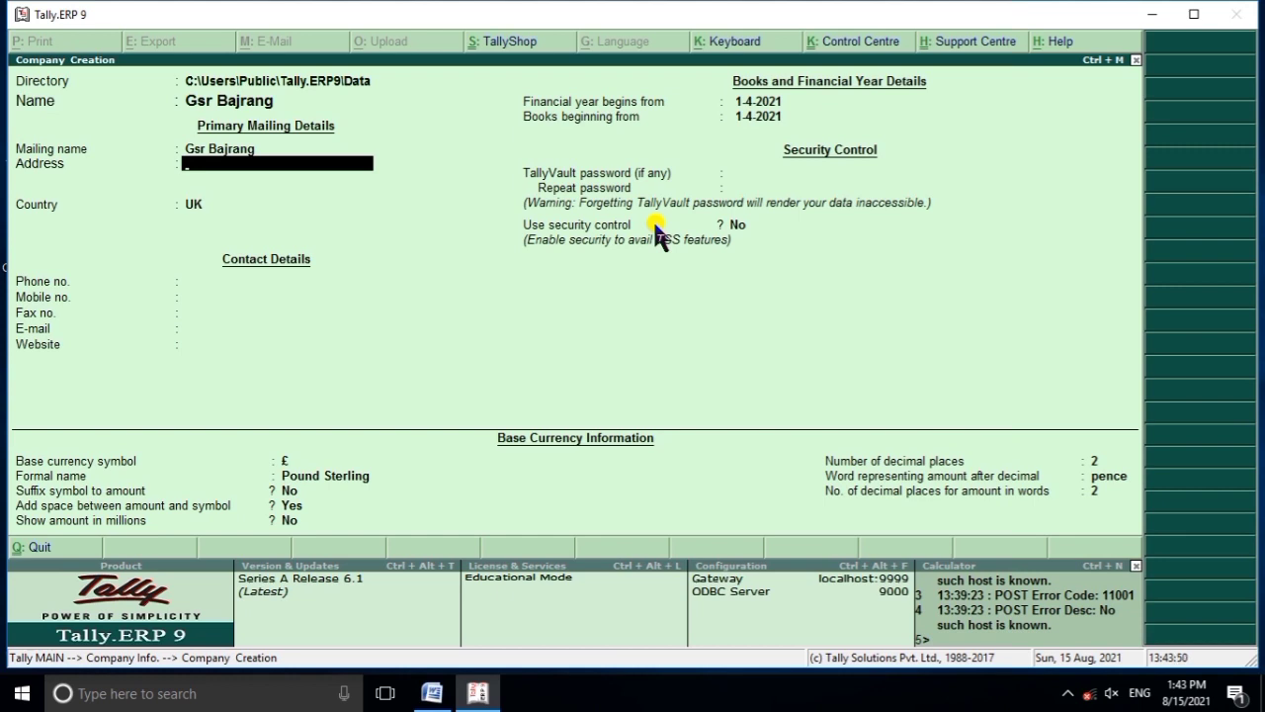
type("Makkhanpur Firozab")
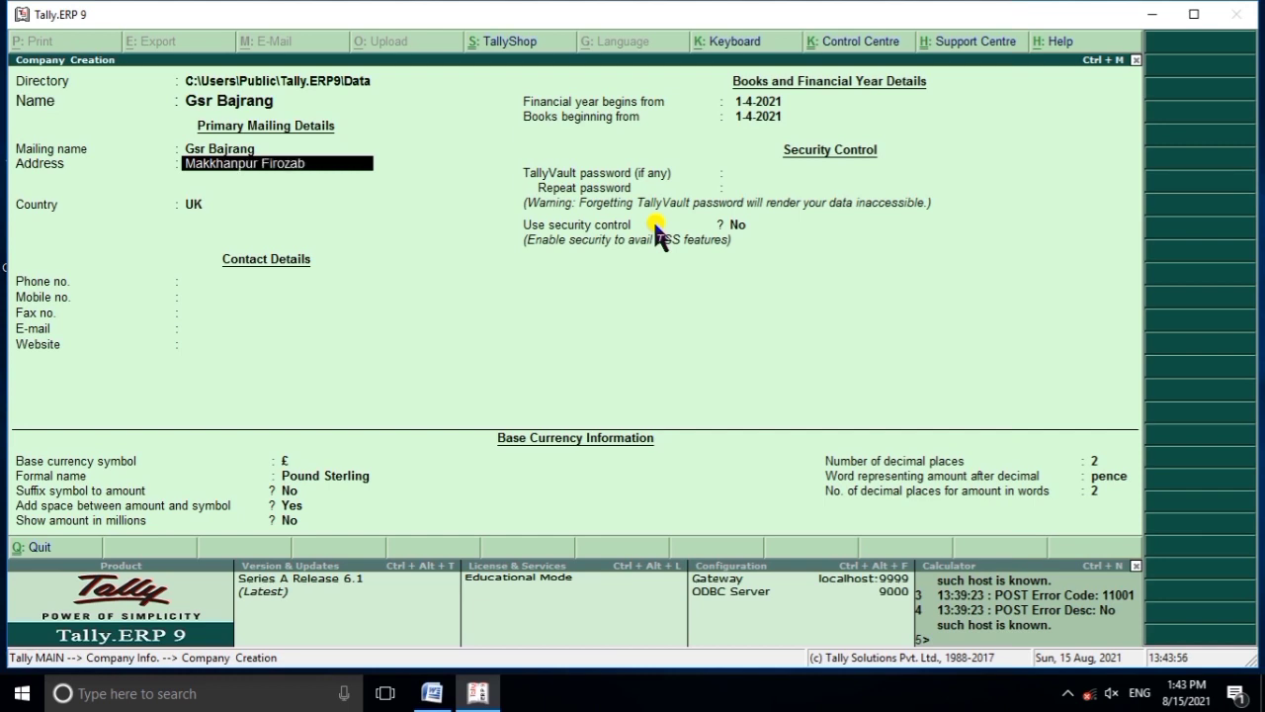
type("ab")
Set the company country to India and filter the states to reach Uttar Pradesh.
key("Return")
key("Return")
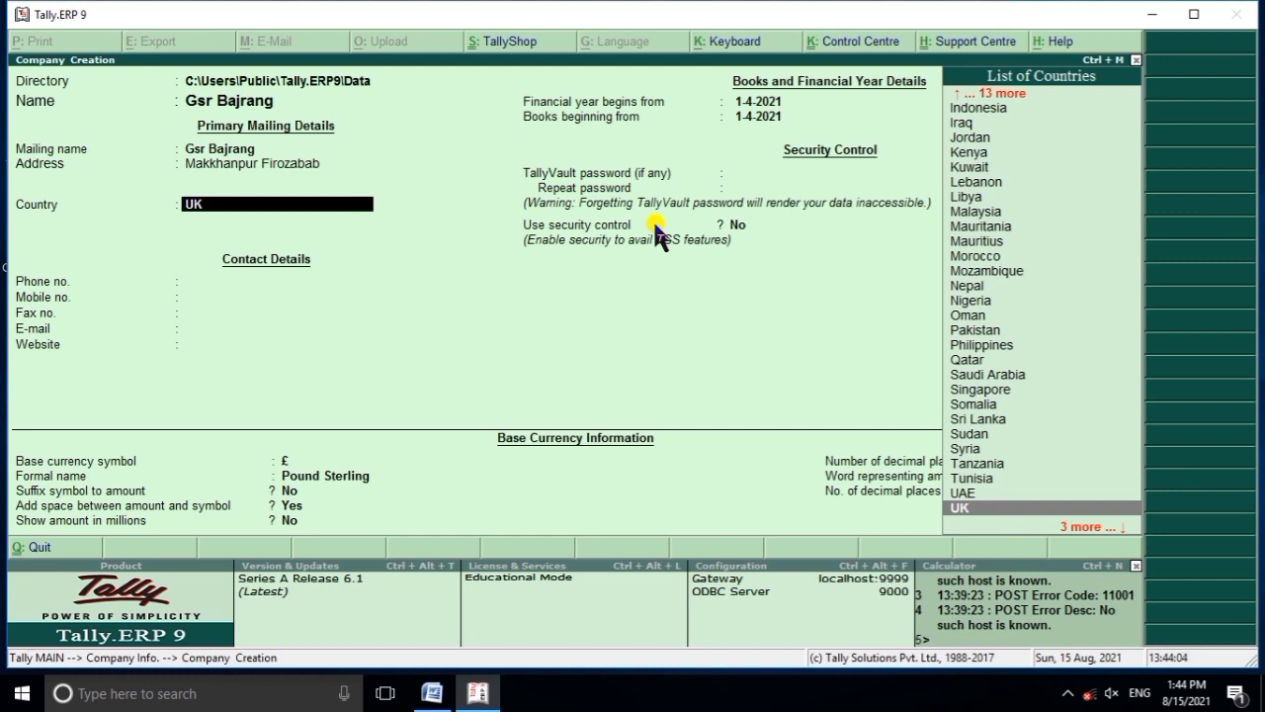
type("I")
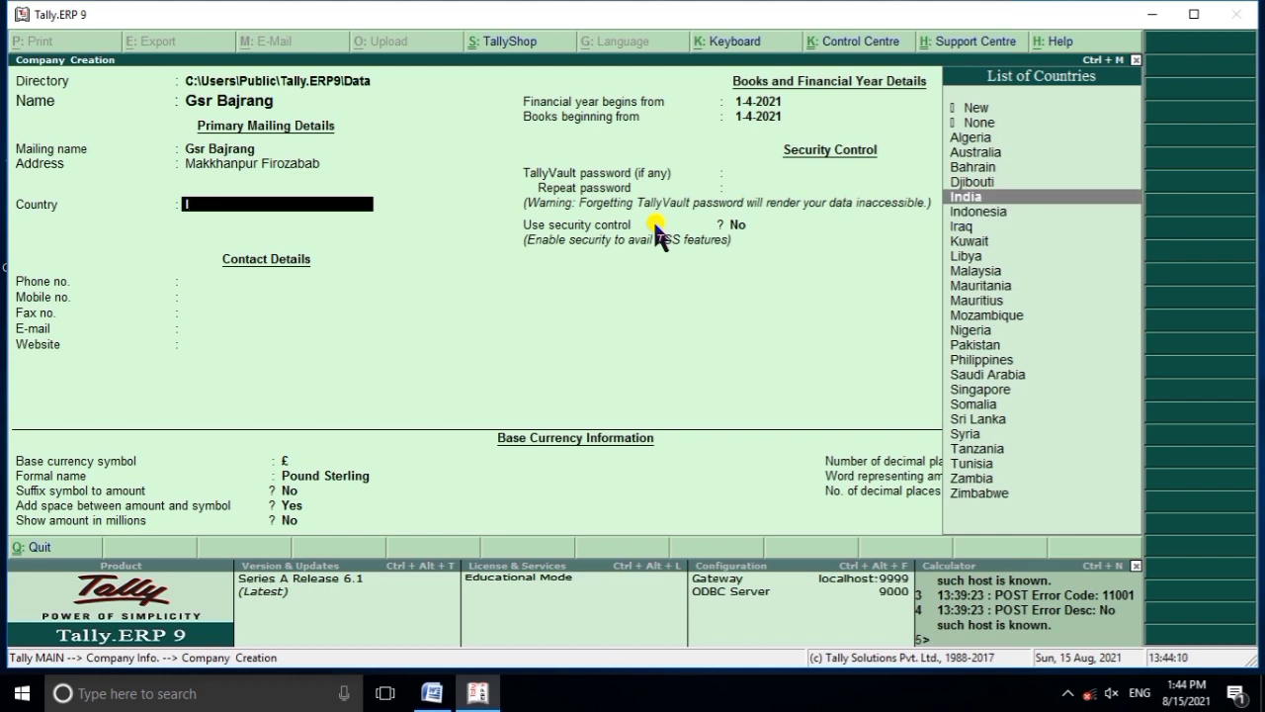
key("Return")
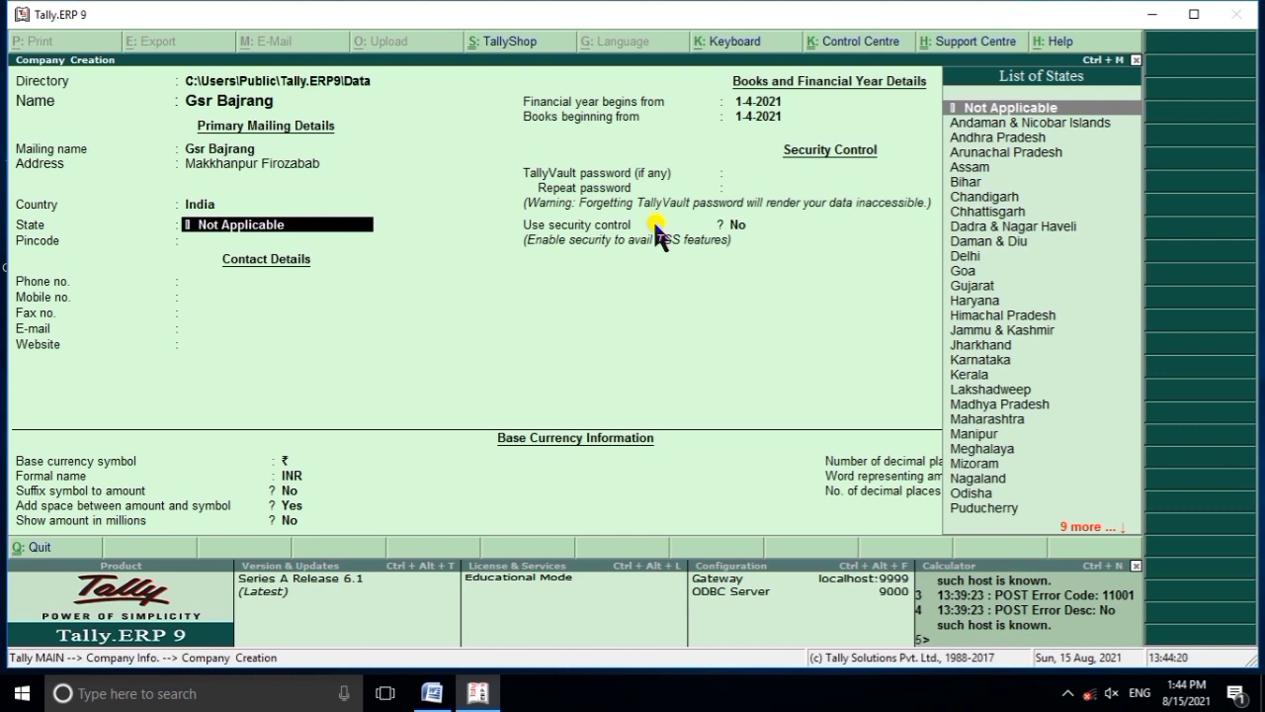
type("U")
key("Down")
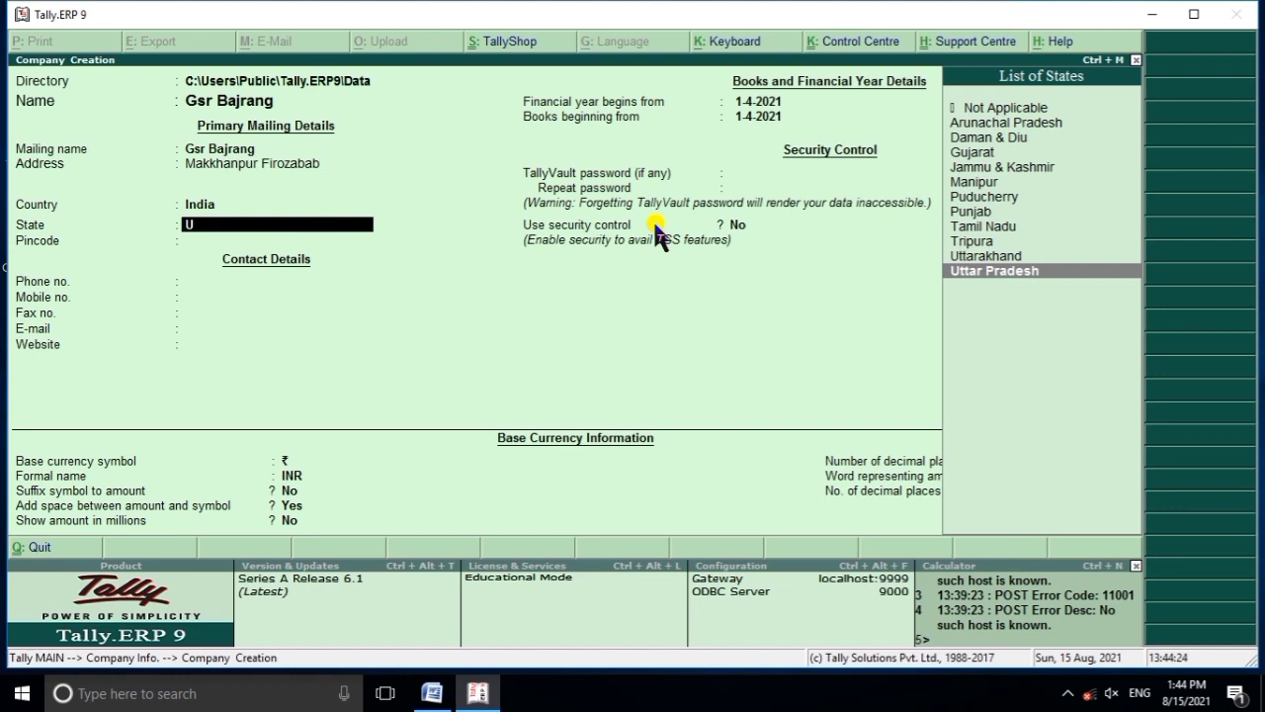
key("Return")
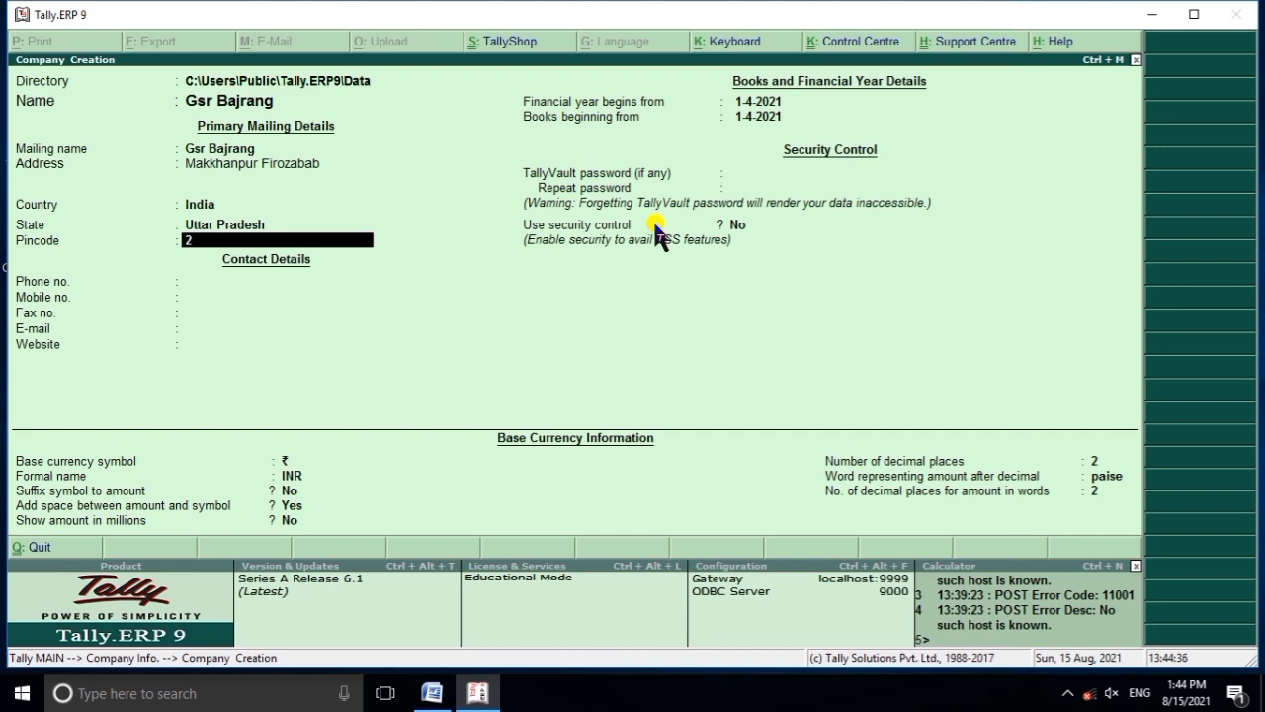
type("82303")
key("Return")
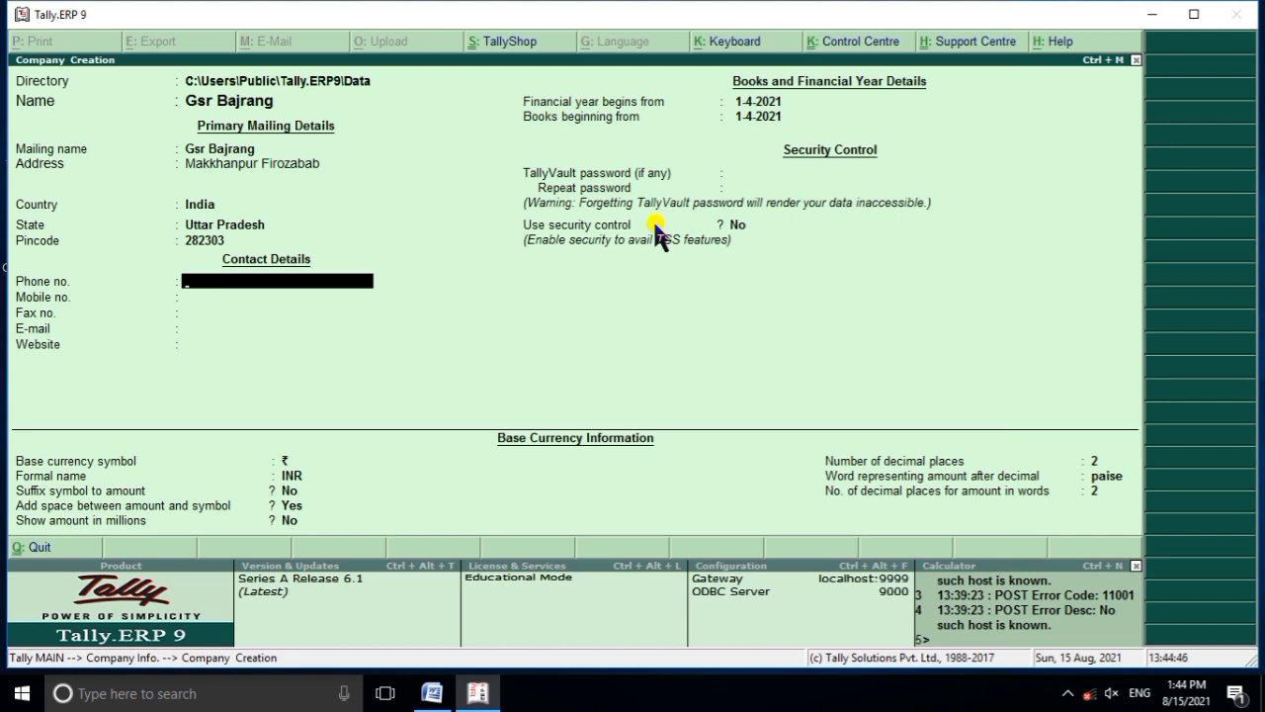
key("Return")
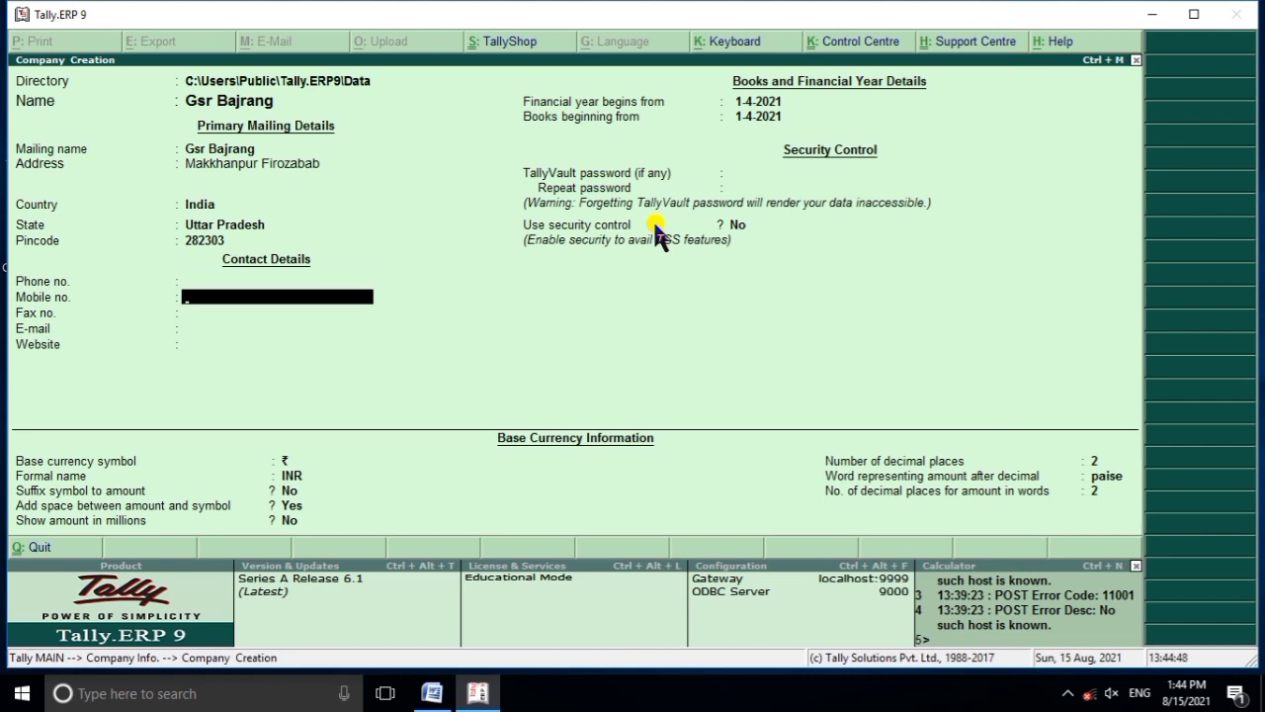
key("Return")
key("Return")
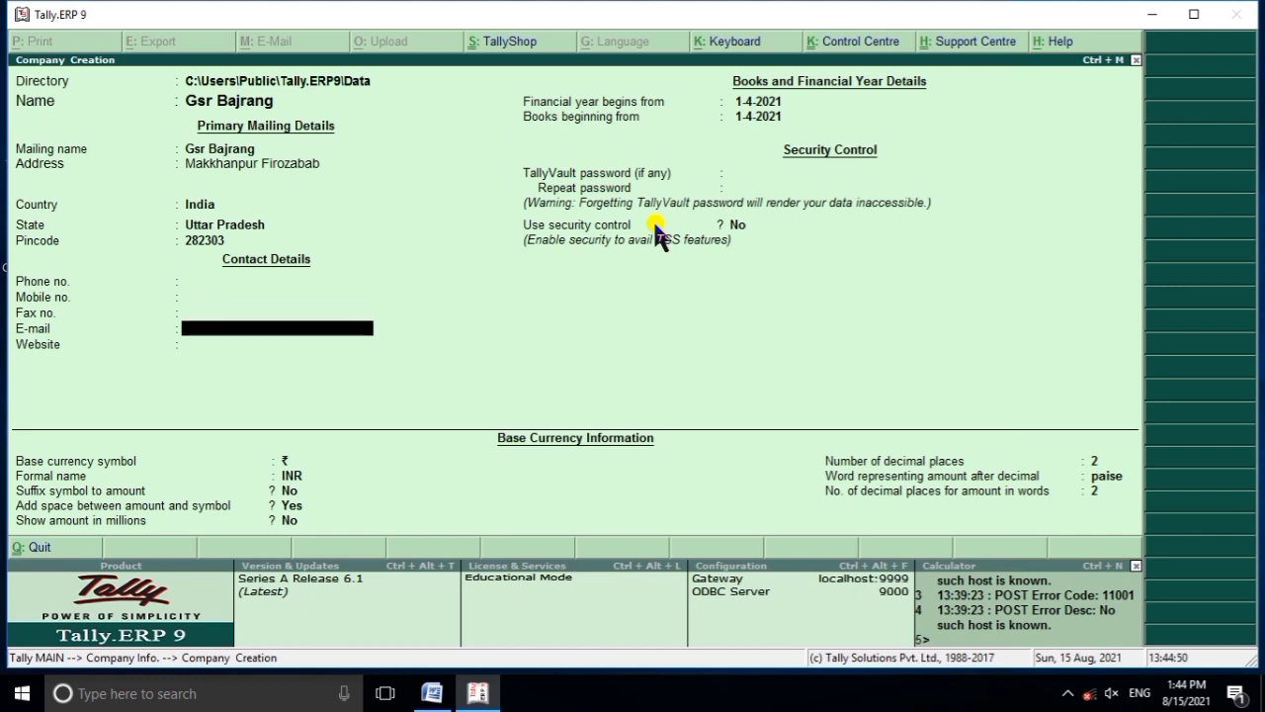
key("Return")
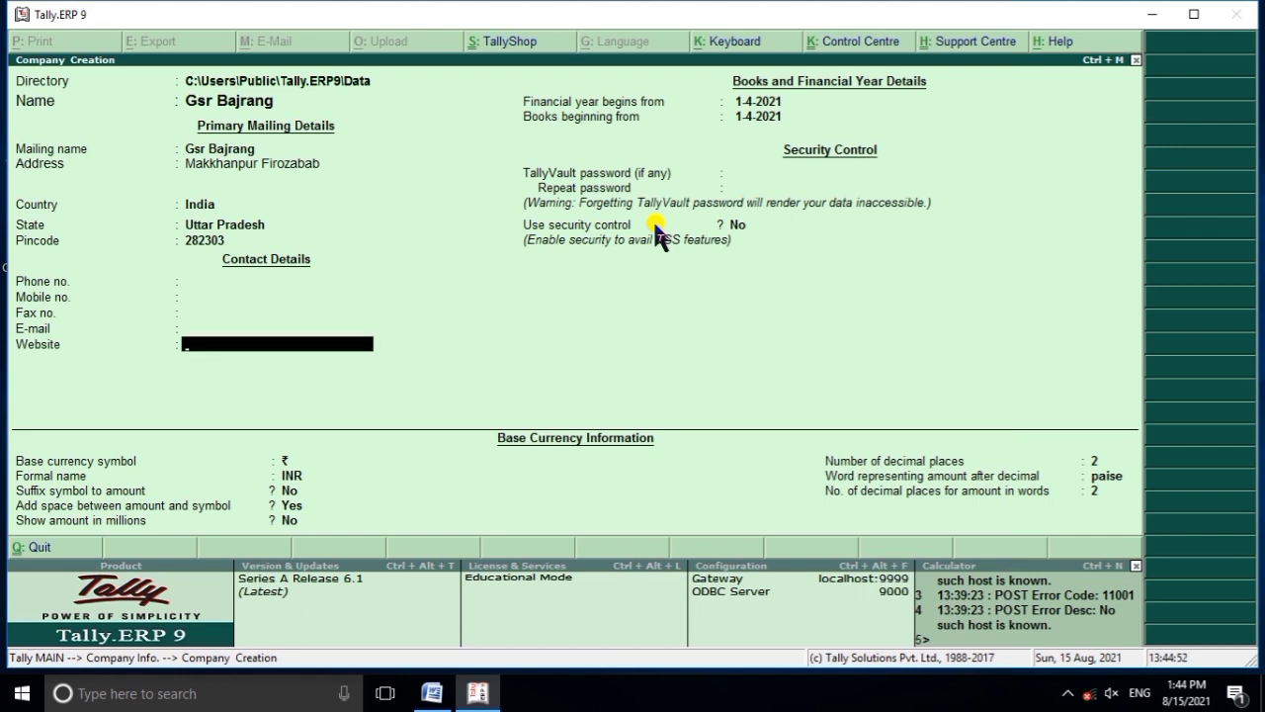
type("www.gsrbajrang70")
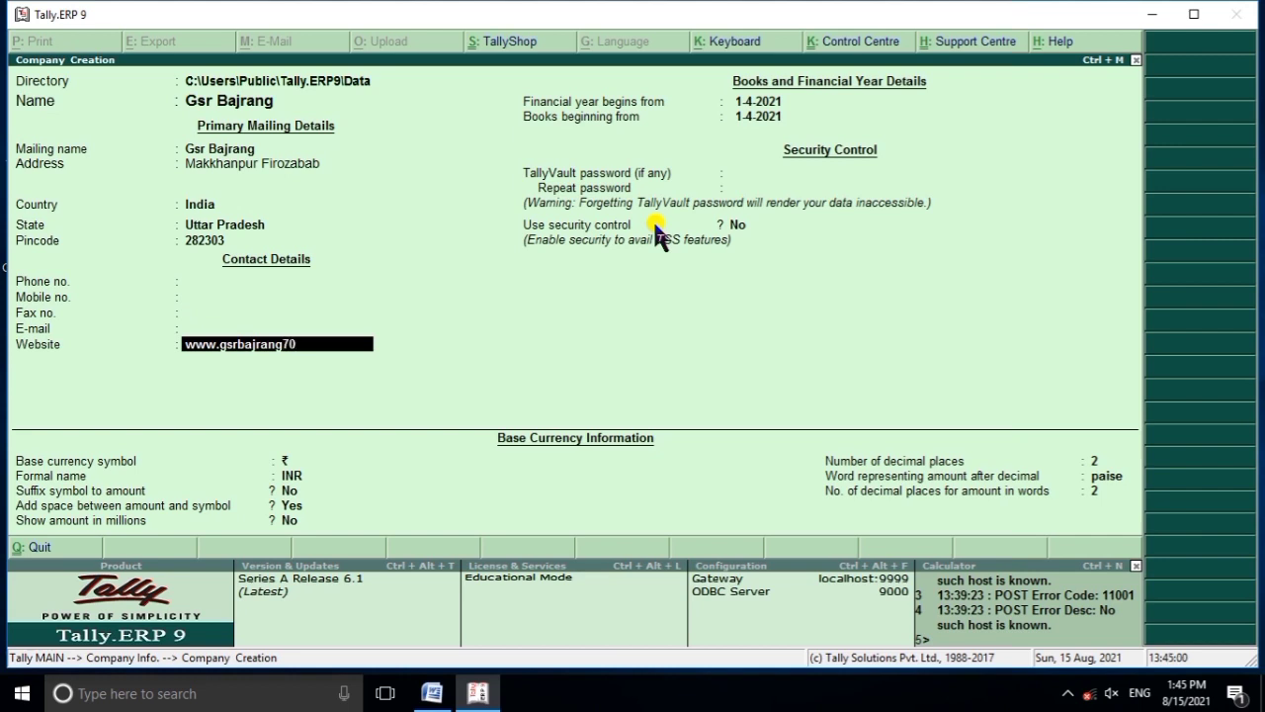
type(".blogslp")
key("BackSpace")
type("ot.com")
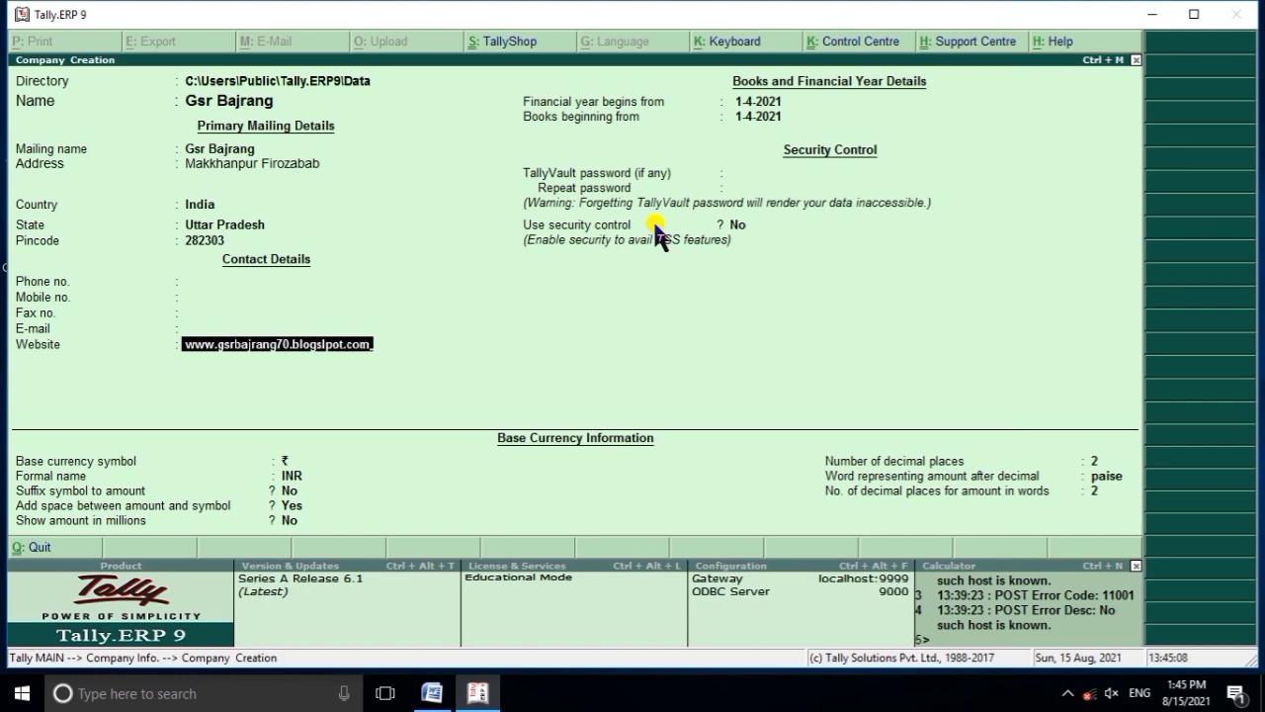
key("Return")
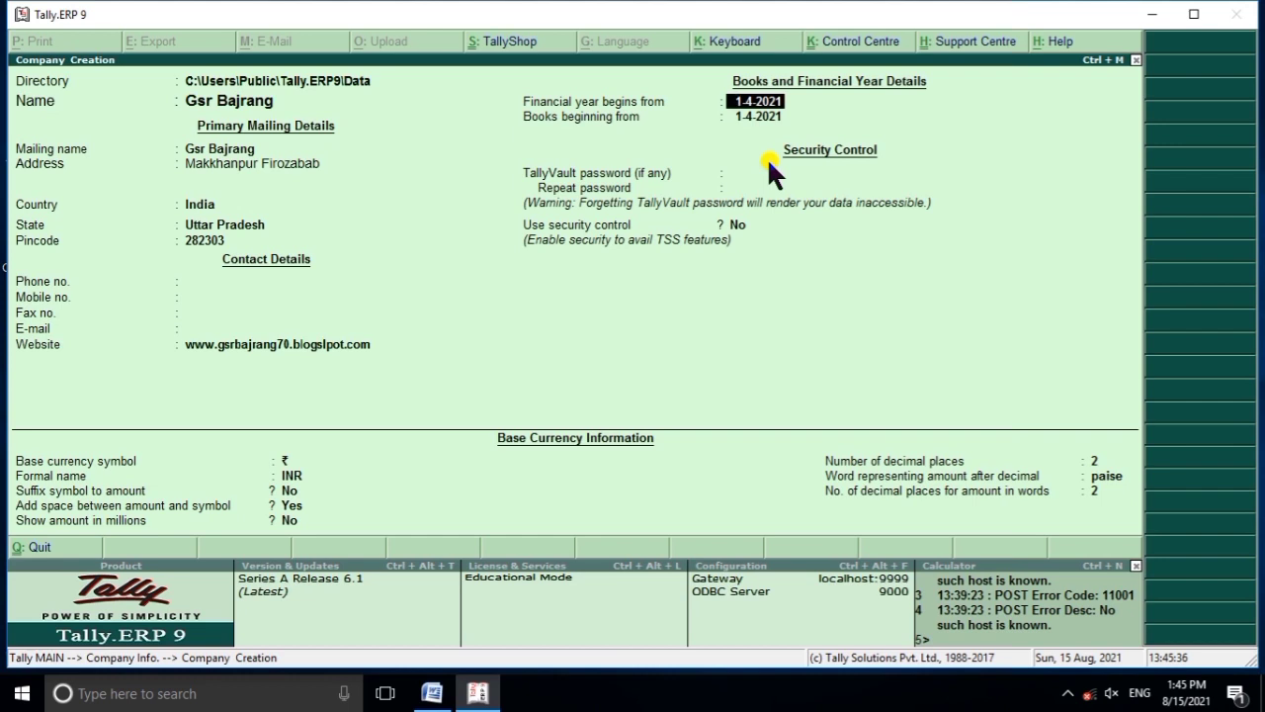
Keep 1-4-2021 as both the financial year start and books beginning date.
key("Return")
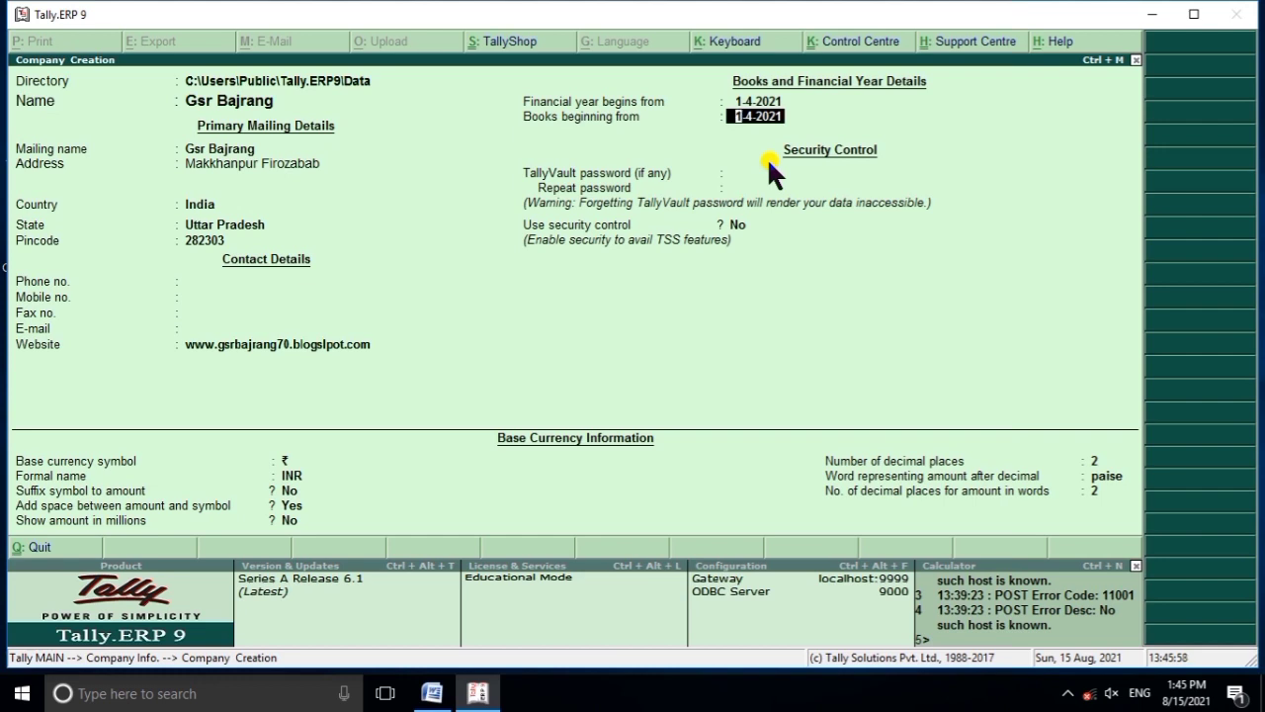
key("Return")
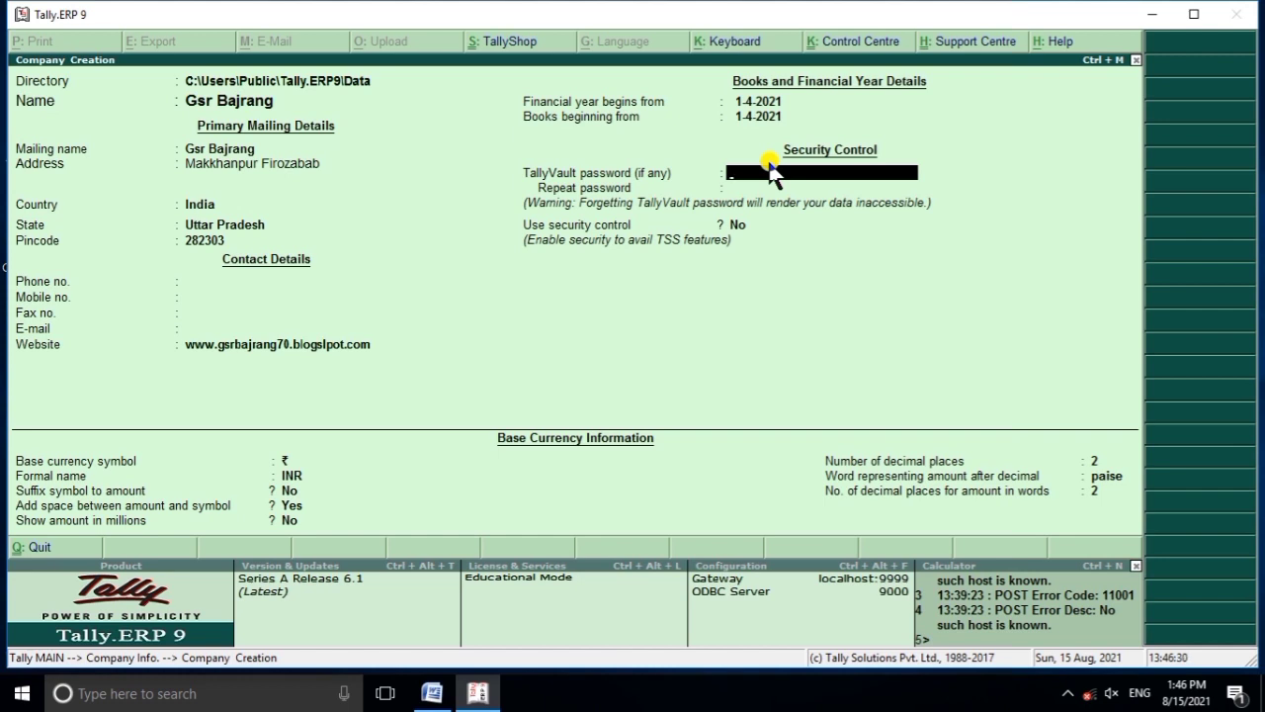
Set and repeat the TallyVault password, keep security control off, and skip the currency settings.
type("123")
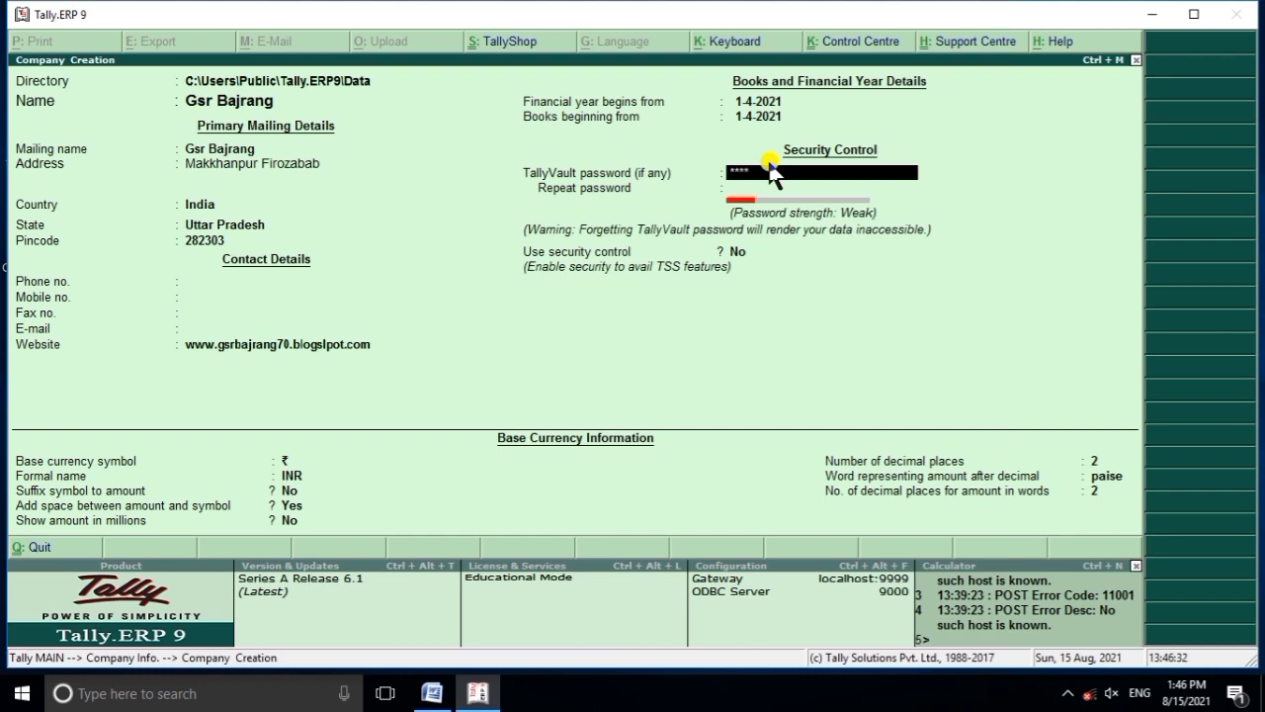
key("Return")
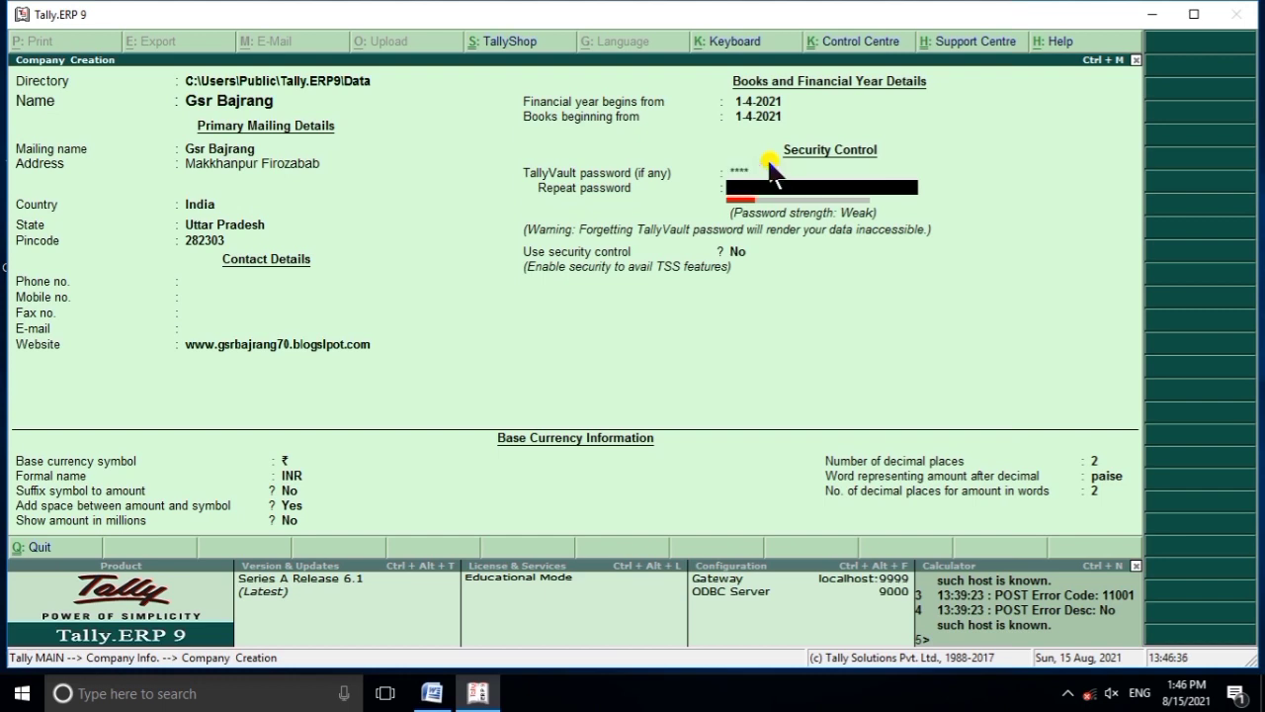
type("1")
key("Return")
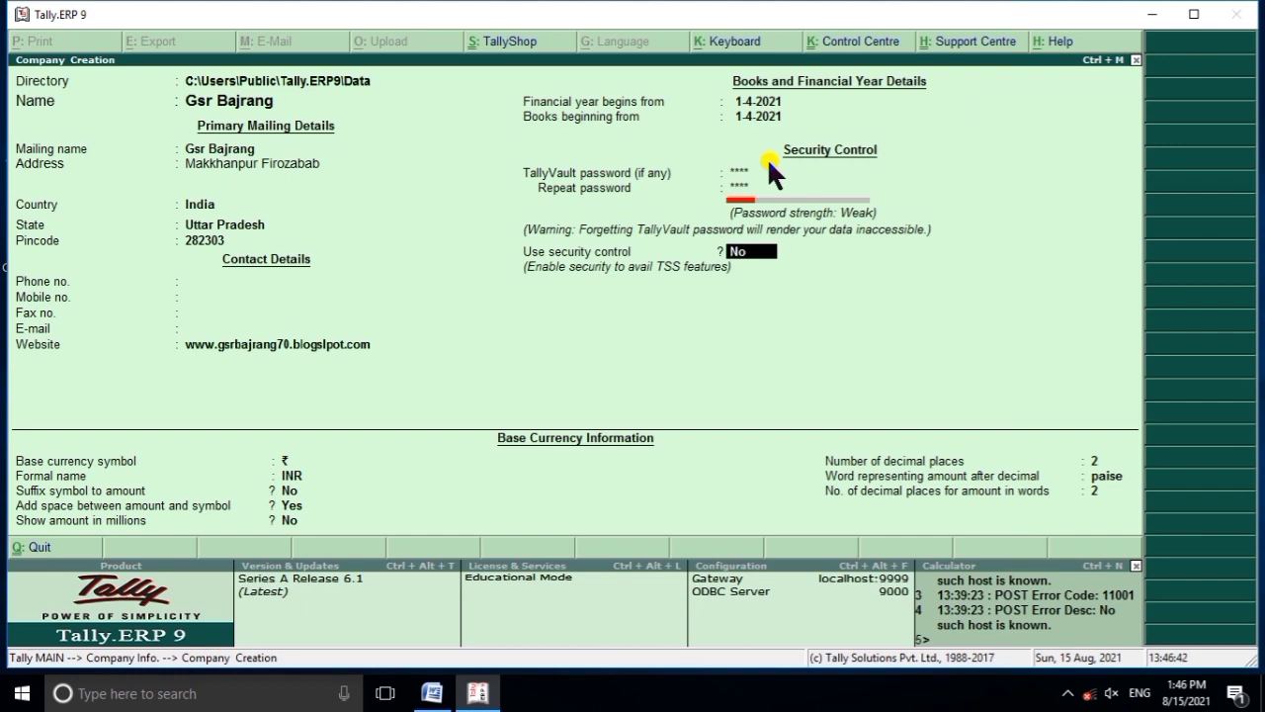
key("Return")
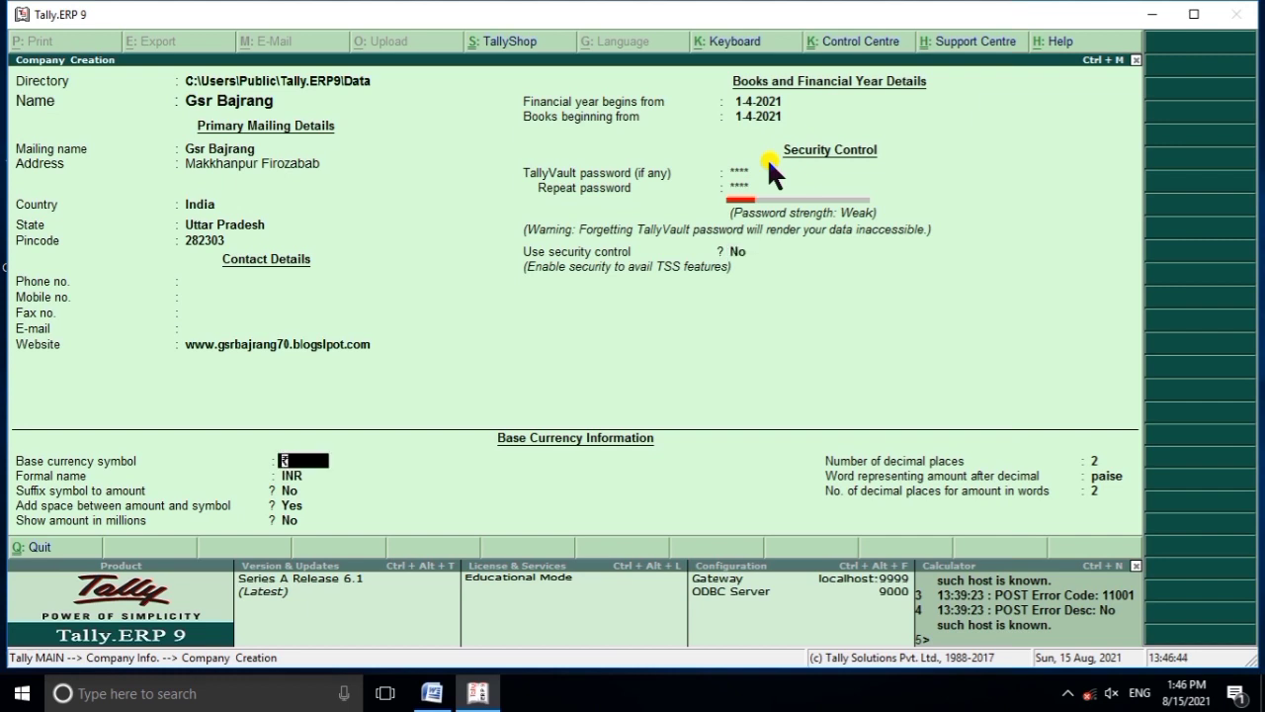
key("Return")
key("Return")
key("Return")
key("Return")
key("Return")
key("Return")
key("Return")
key("Return")
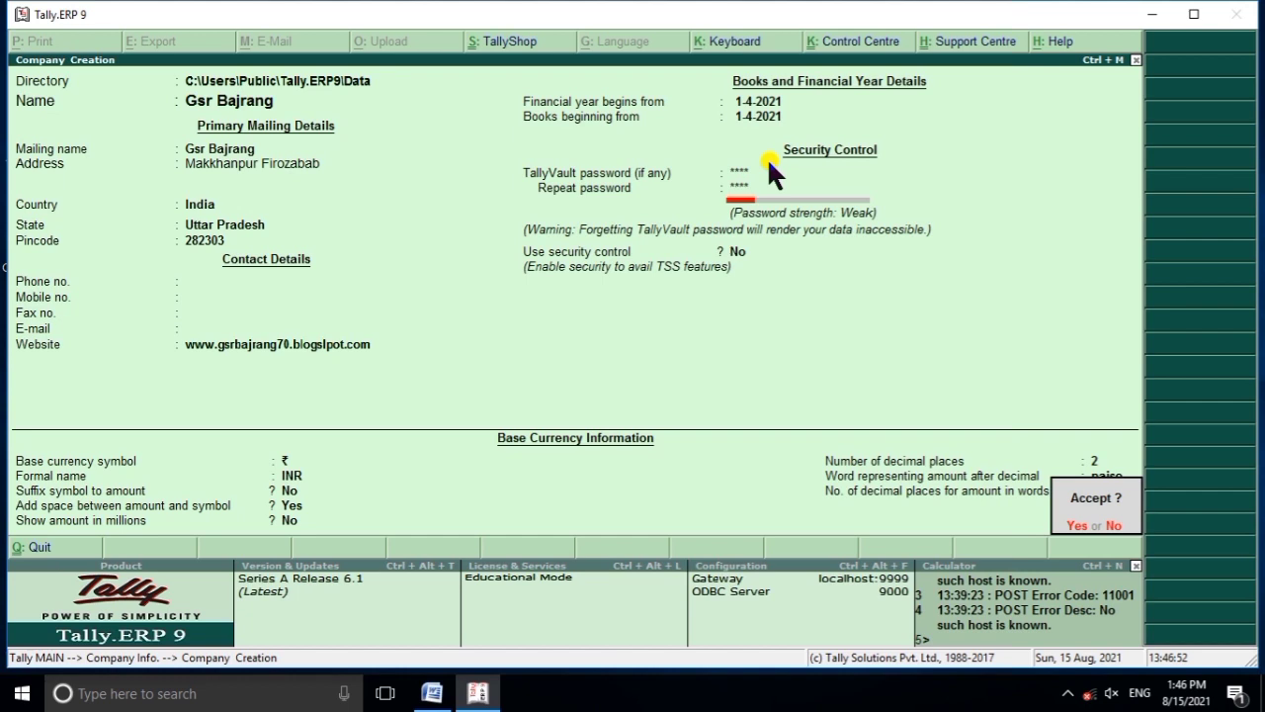
Accept the Gsr Bajrang company and confirm its TallyVault password to save it.
key("Return")
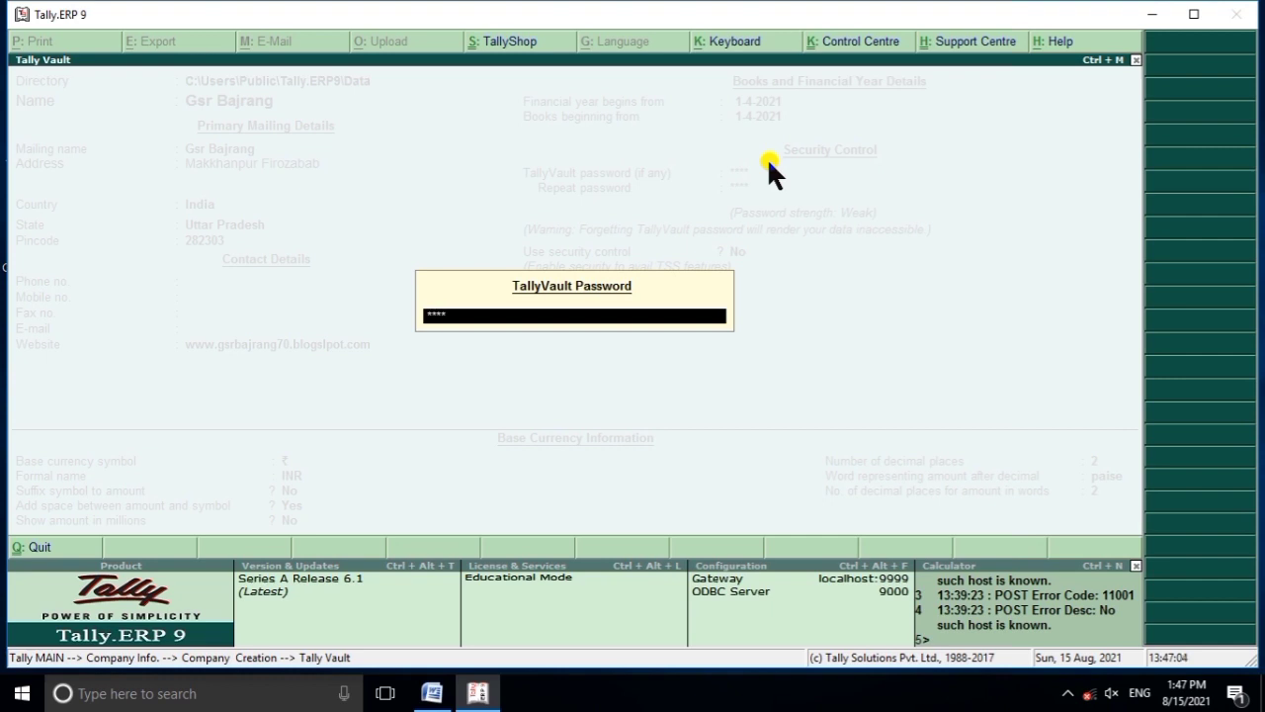
key("Return")
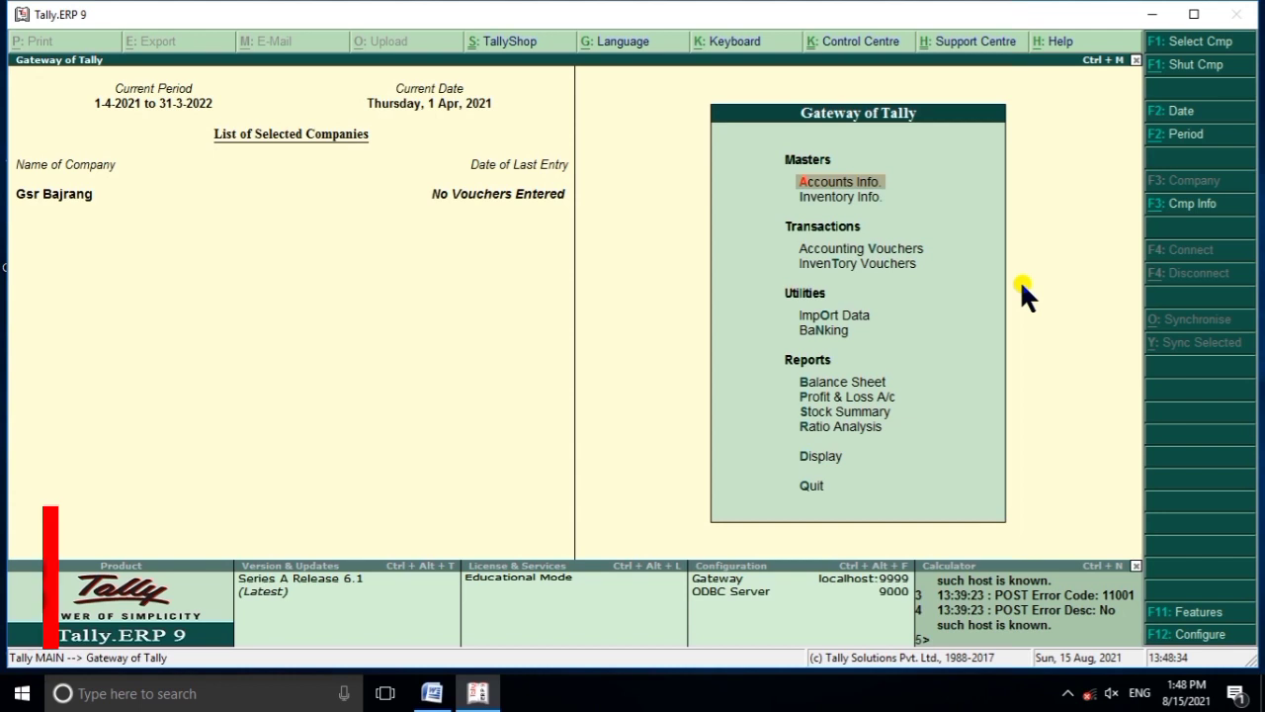
Open the Company Info menu with Alt+F3 from the Gateway of Tally.
key("alt+F3")
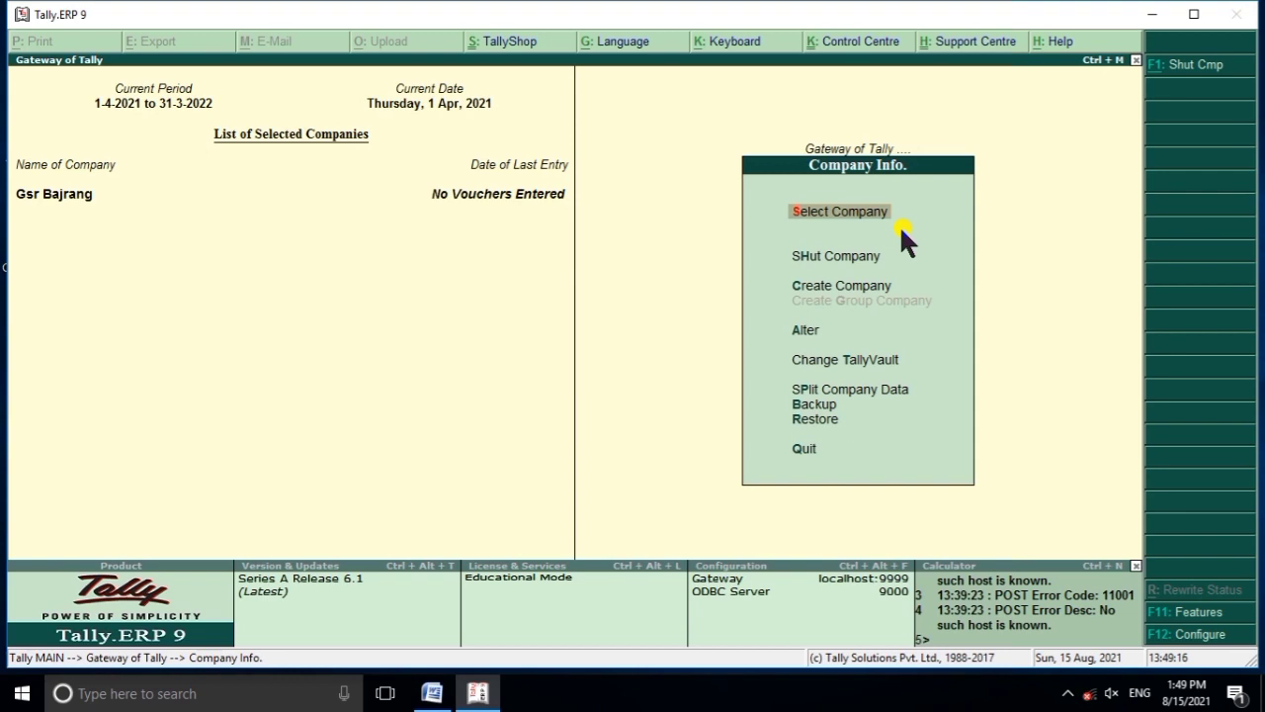
Open the Shut Company list, which shows Gsr Bajrang as the company to close.
key("Down")
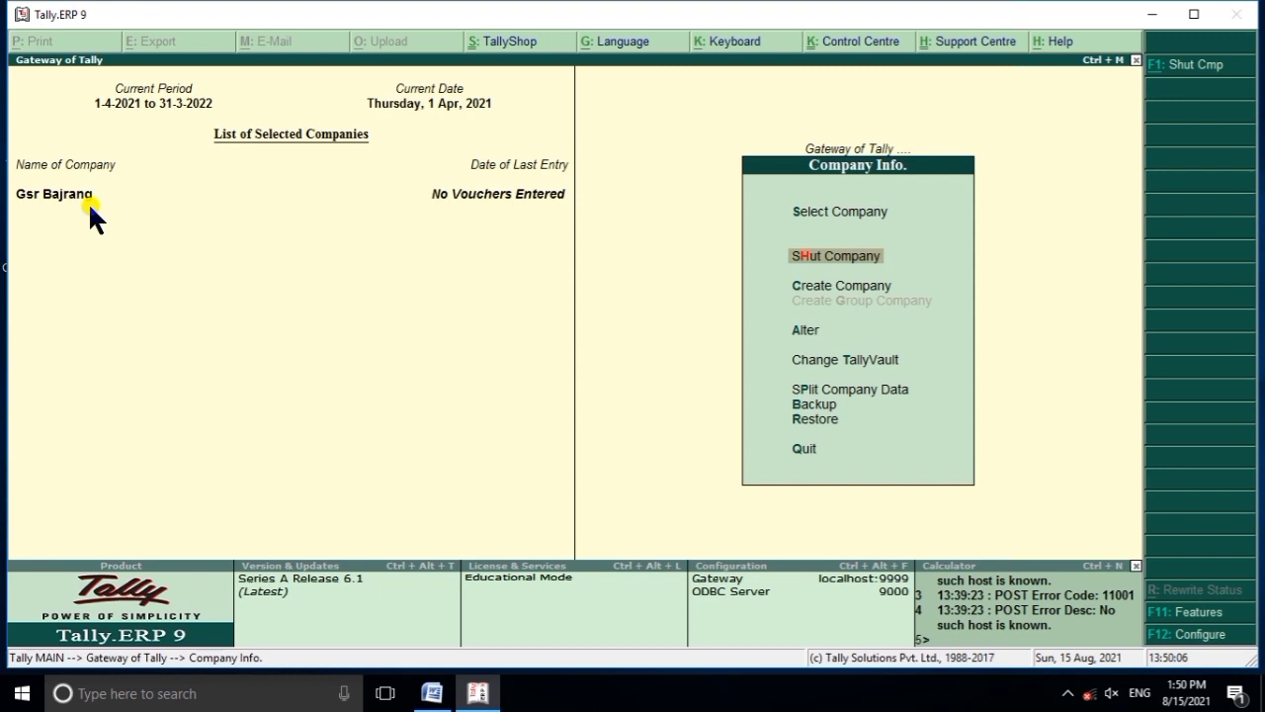
key("Return")
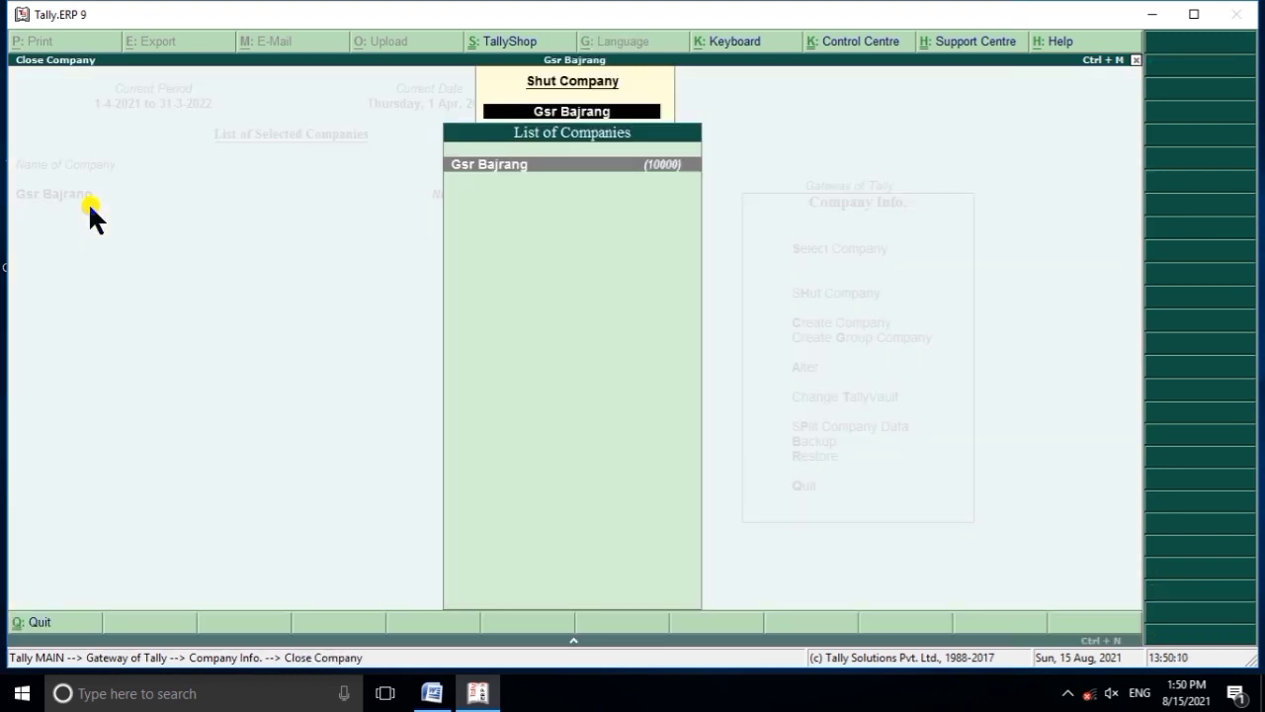
Shut Gsr Bajrang, leaving it as masked entry 10000 in the Select Company list.
key("Return")
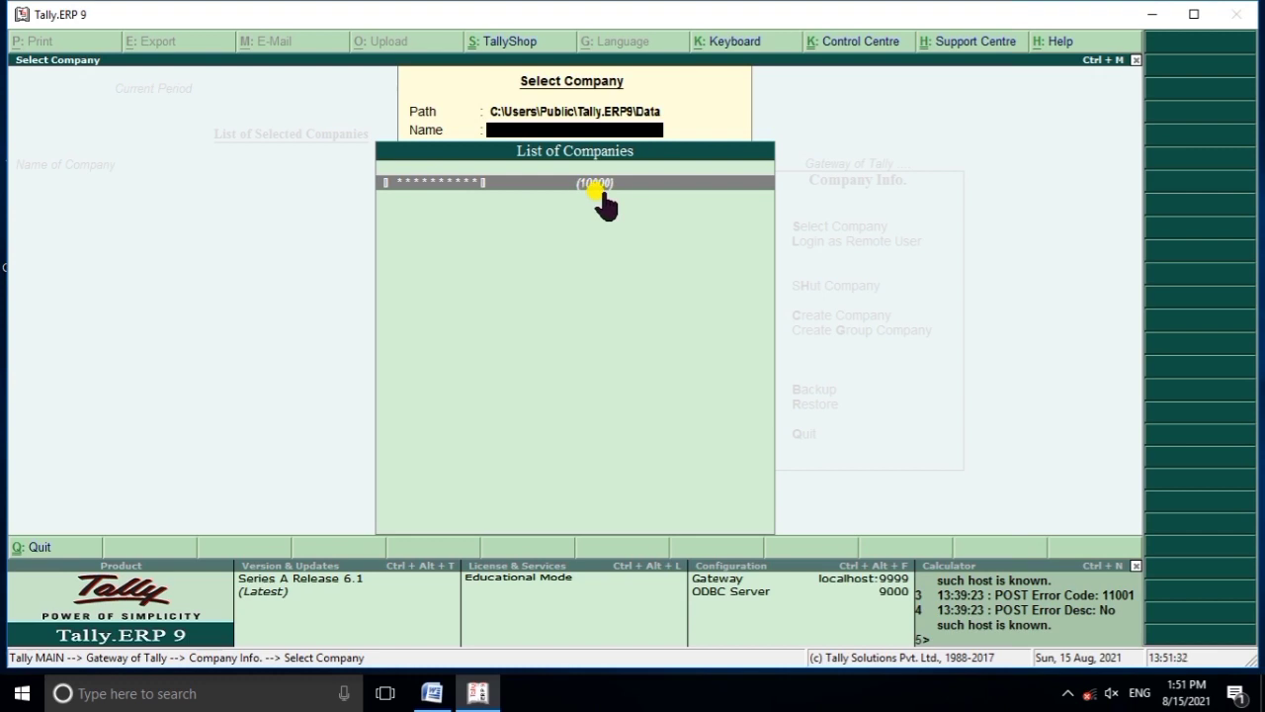
Select encrypted company 10000 and open it with its TallyVault password.
left_click(600, 192)
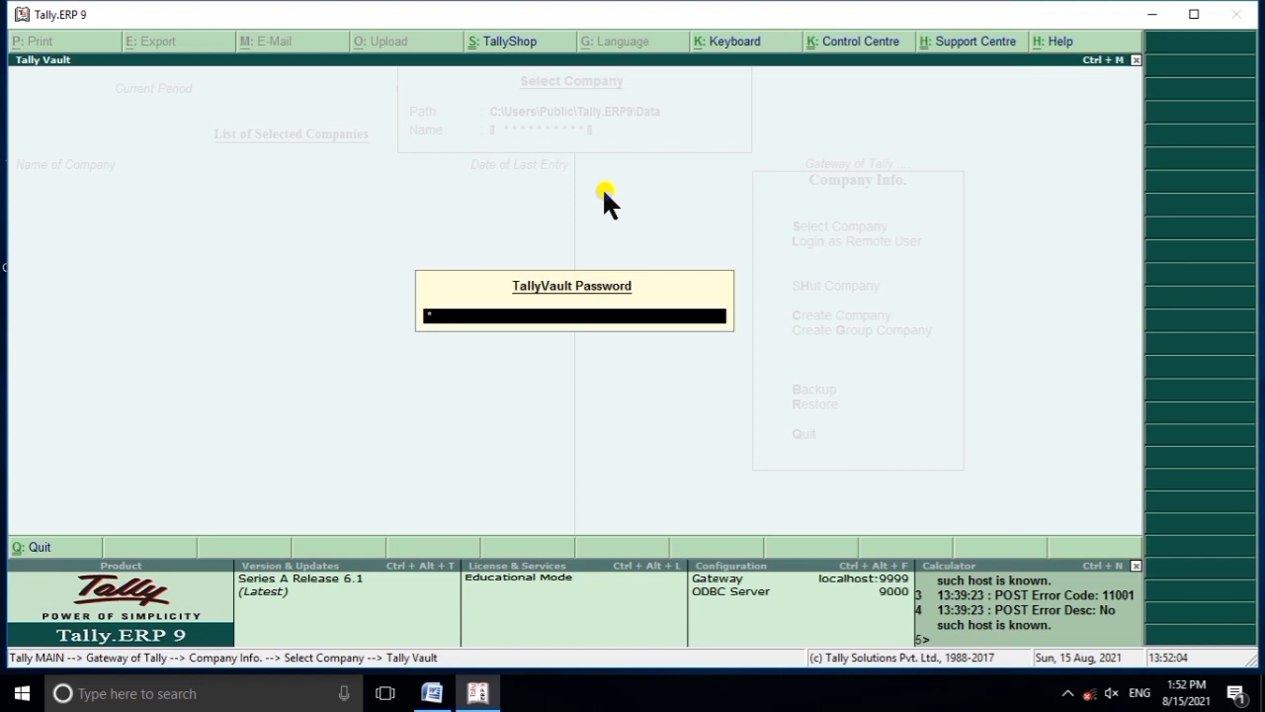
key("Return")
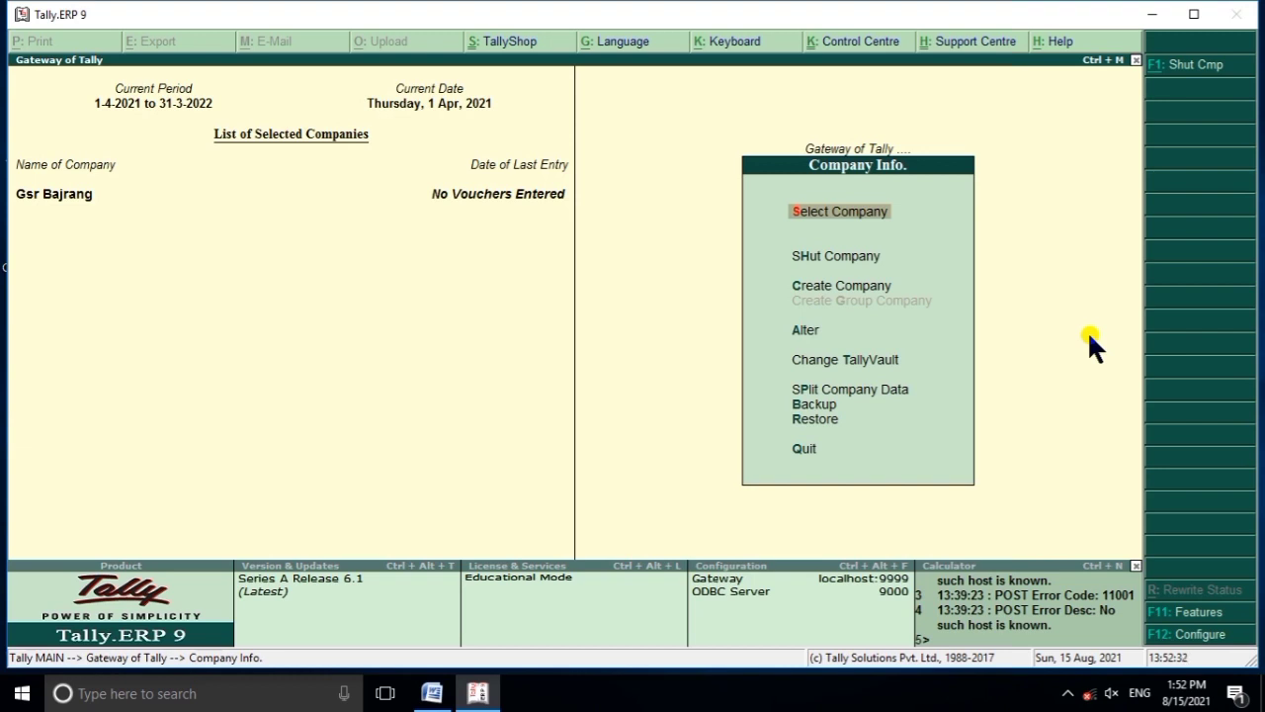
key("Down")
key("Down")
key("Down")
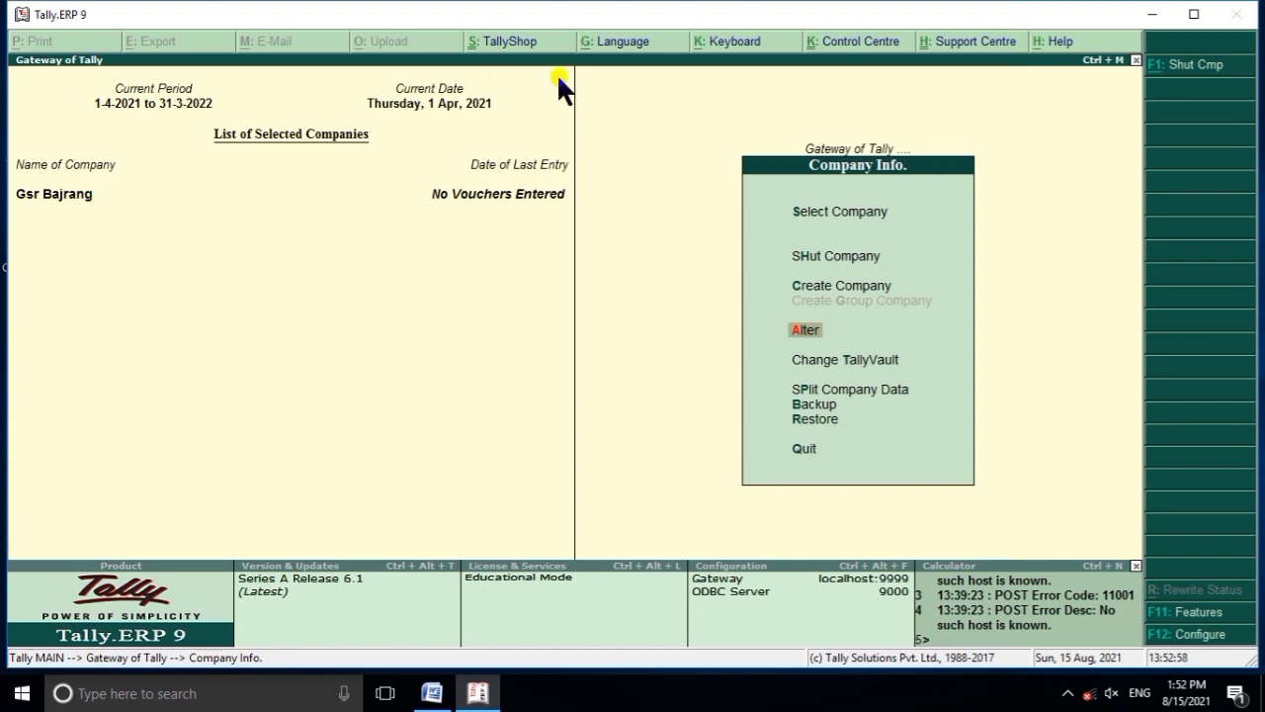
Open Gsr Bajrang's alteration form, step through its address and state fields, then quit without saving.
key("Return")
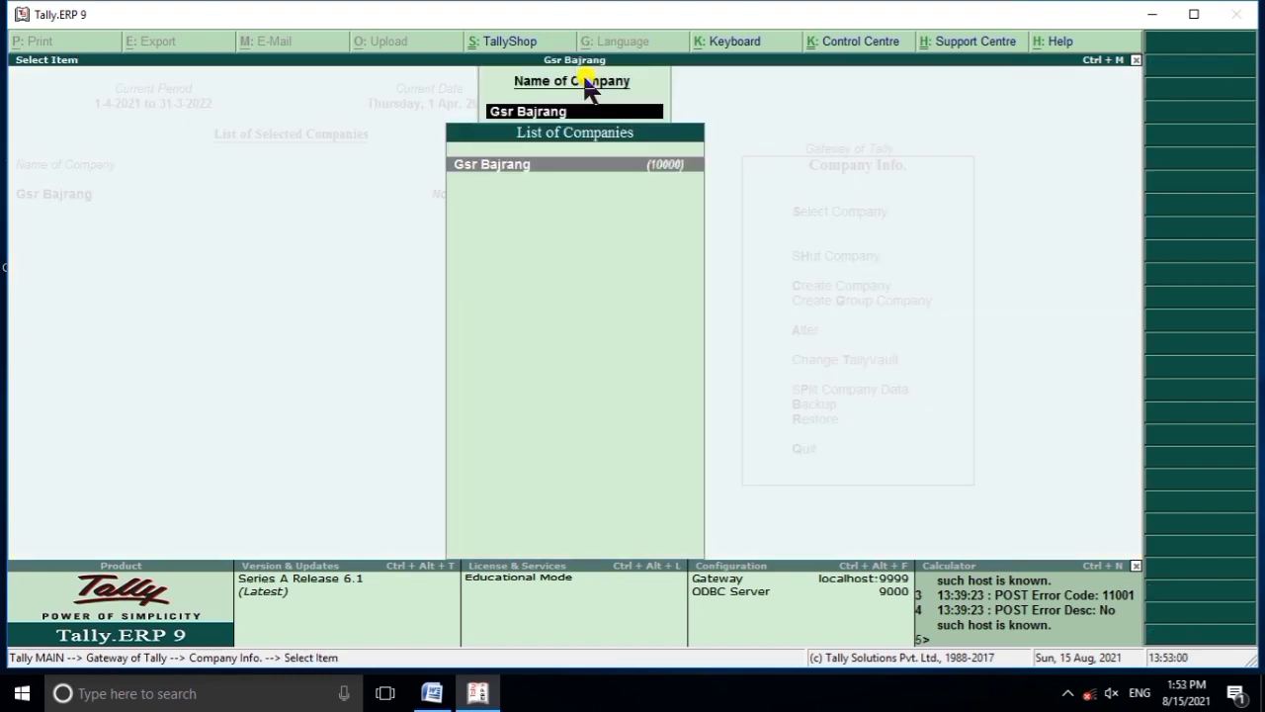
key("Return")
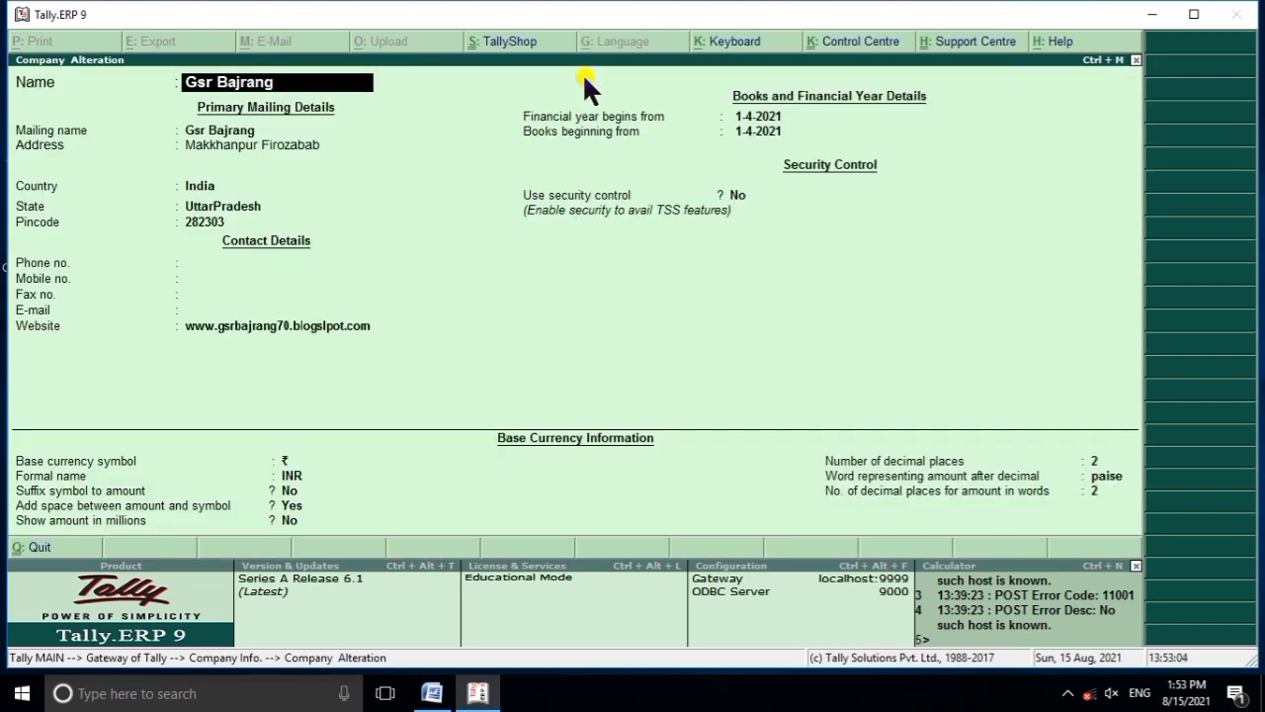
key("Return")
key("Return")
key("Return")
key("Return")
key("Return")
key("Return")
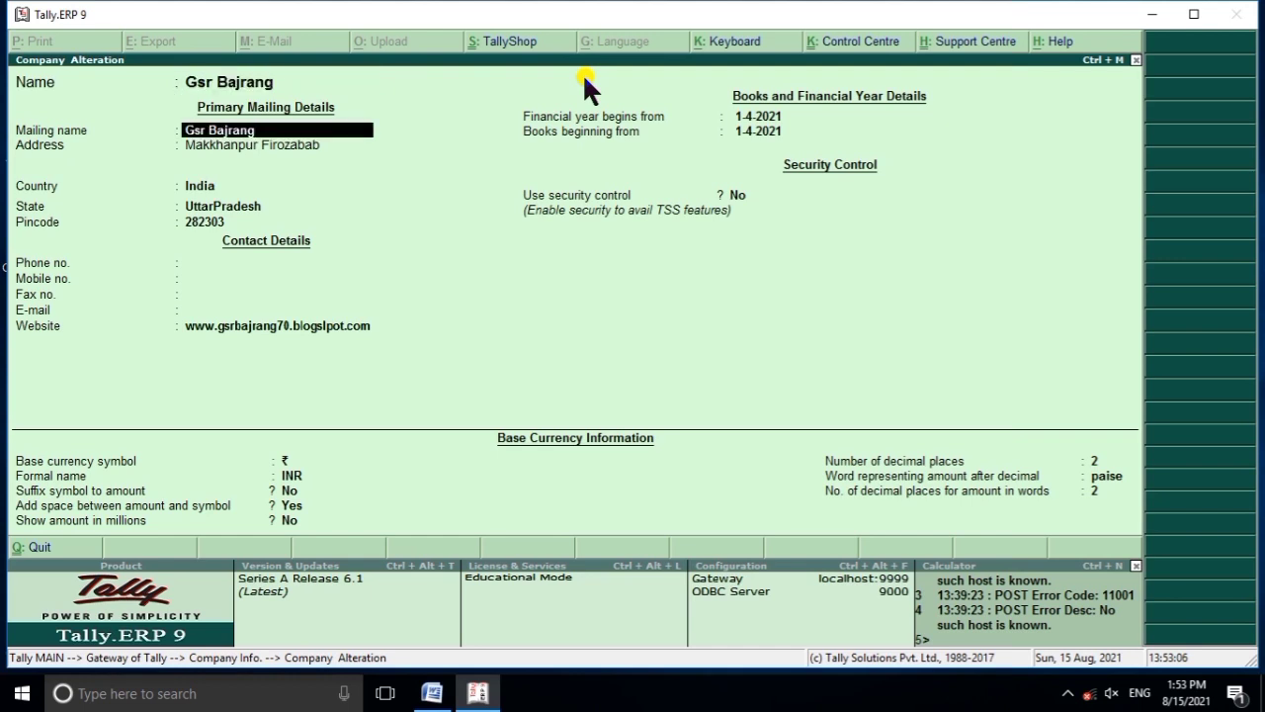
key("Return")
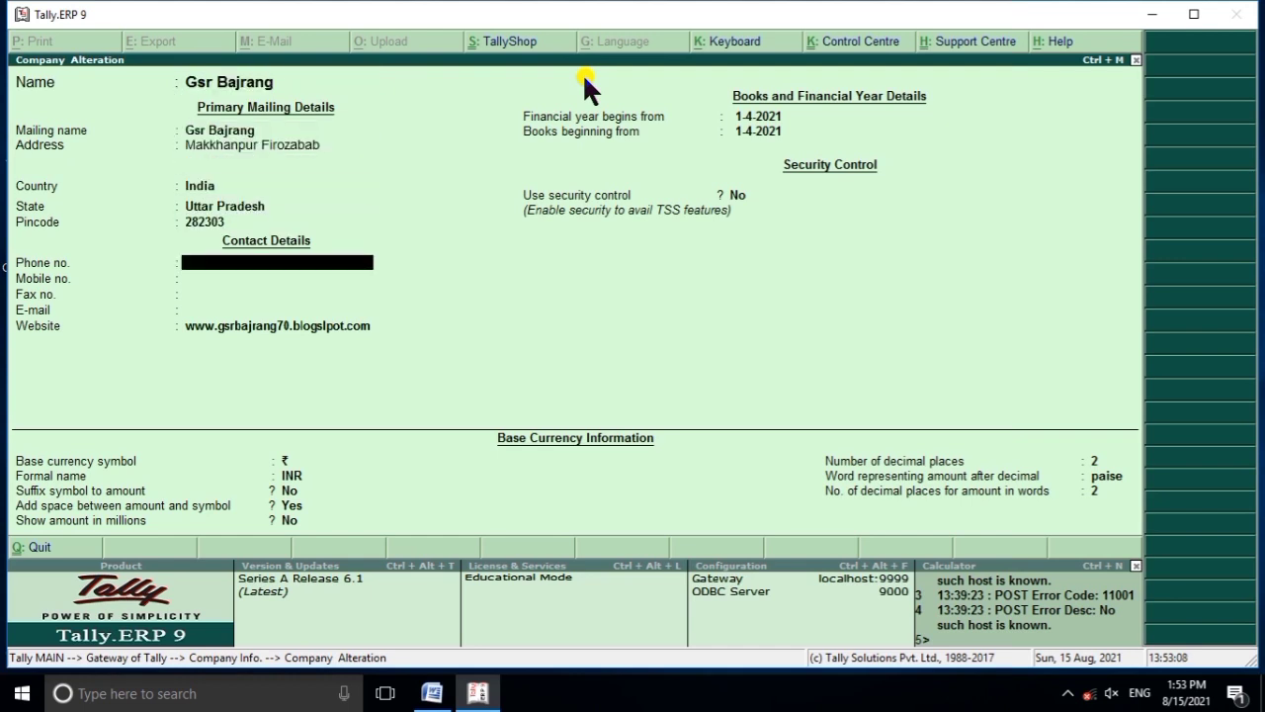
key("BackSpace")
key("BackSpace")
key("Up")
key("Up")
key("Up")
key("Up")
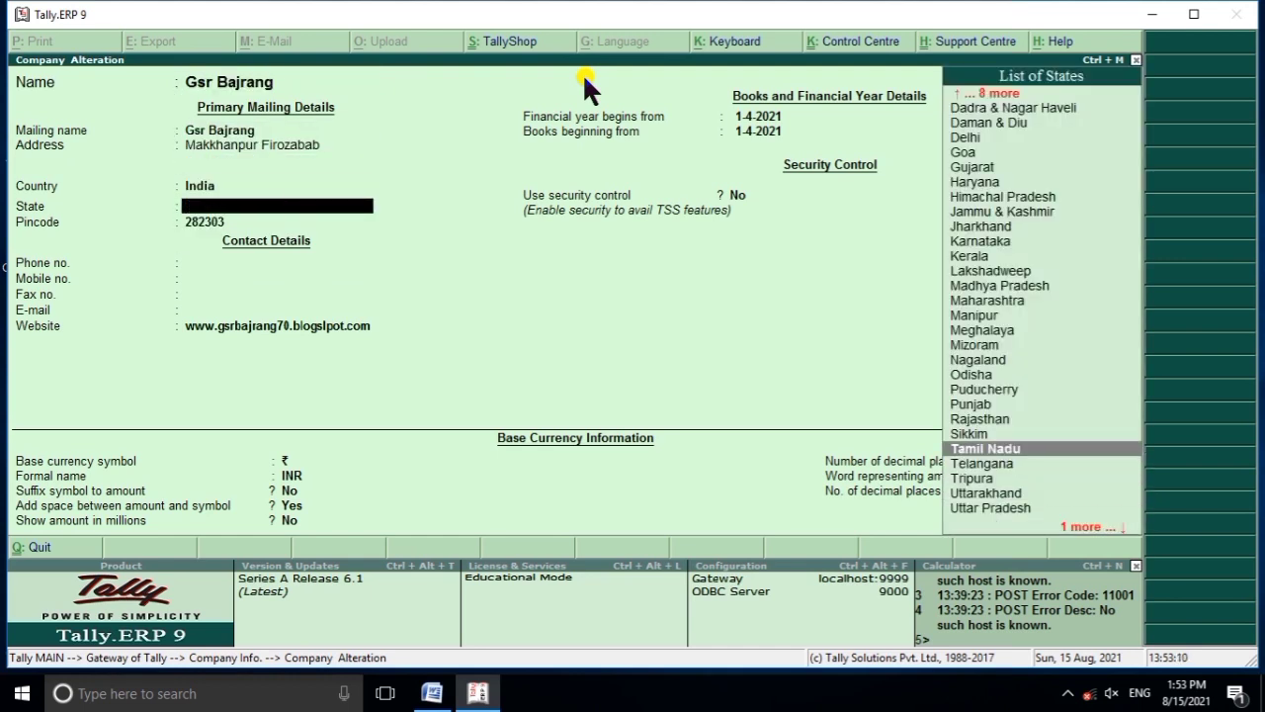
key("Escape")
key("y")
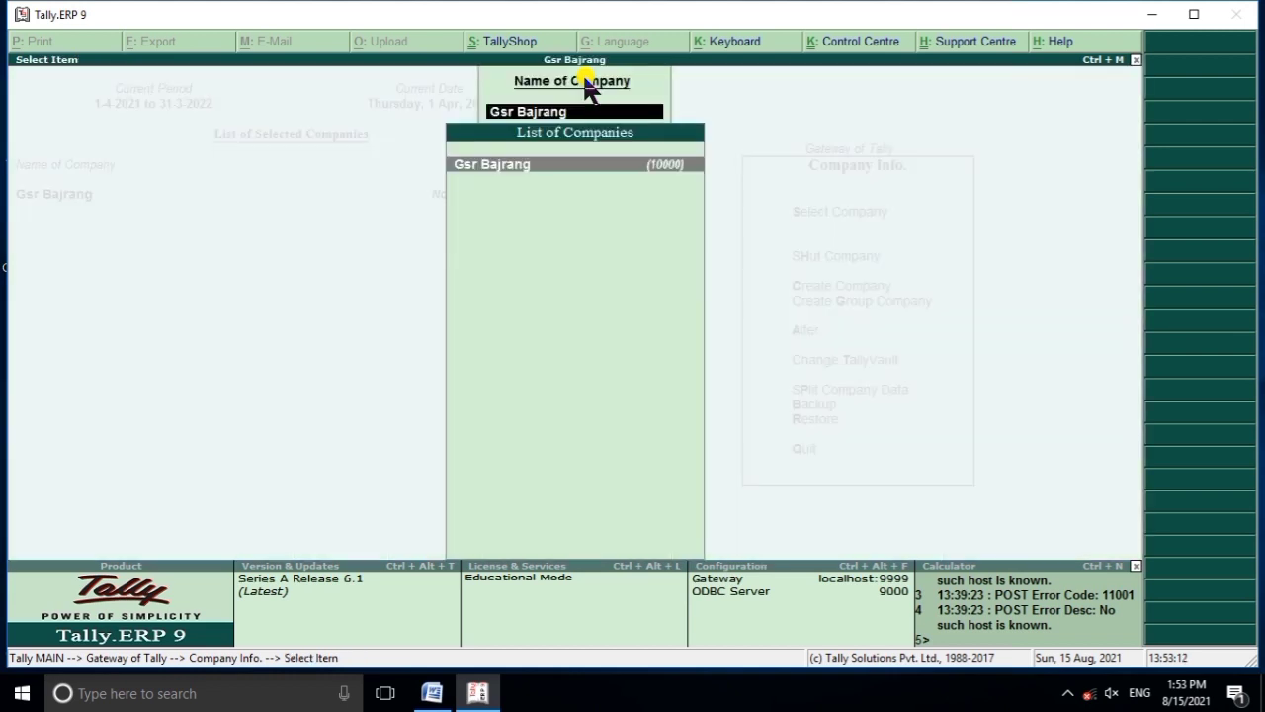
Reopen the alteration, append '70' to rename it Gsr Bajrang 70, and save.
key("Return")
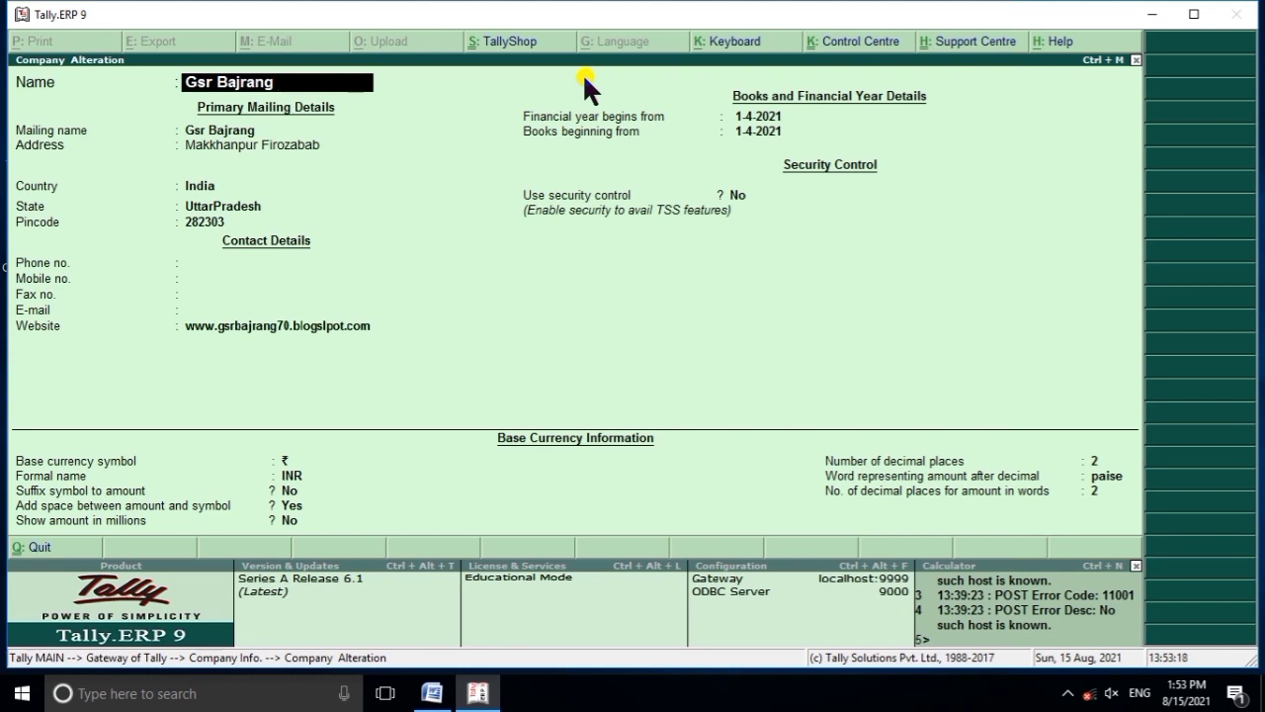
type("70")
key("Return")
key("Return")
key("Return")
key("Return")
key("Return")
key("Return")
key("Return")
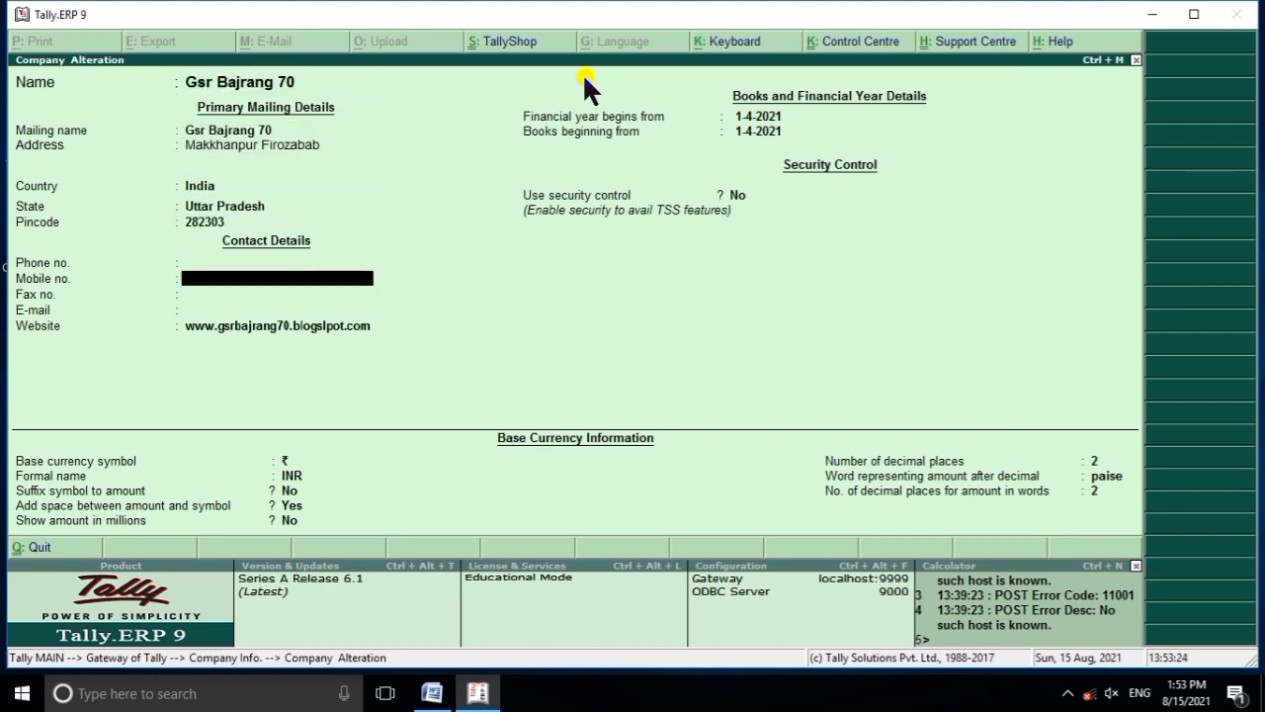
key("Return")
key("Return")
key("Return")
key("Return")
key("Return")
key("Return")
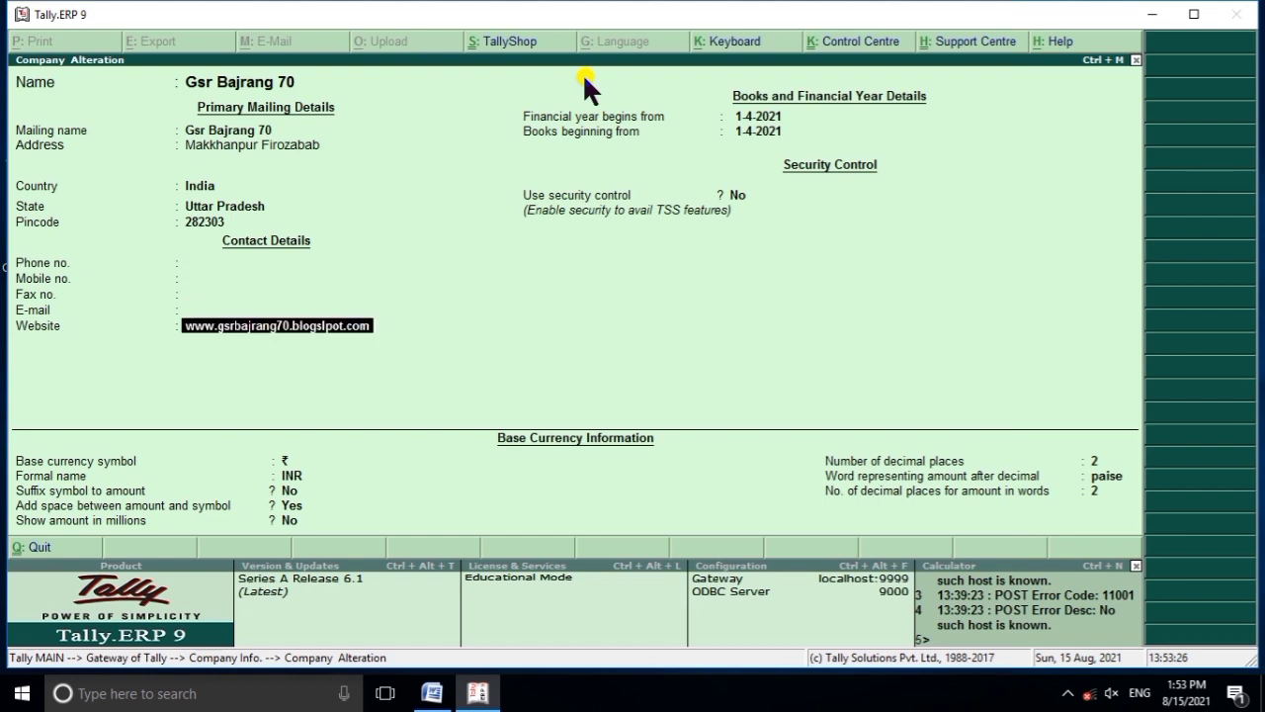
key("Return")
key("Return")
key("Return")
key("Return")
key("Return")
key("Return")
key("Return")
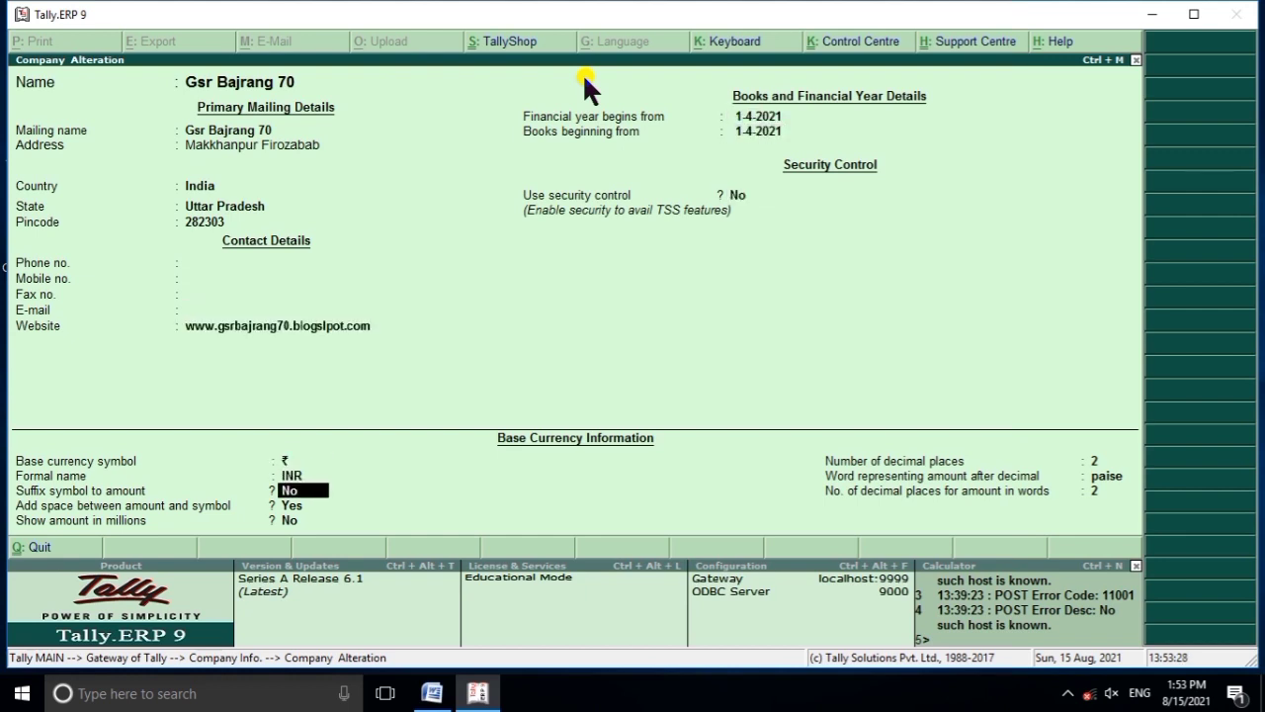
key("Return")
key("Return")
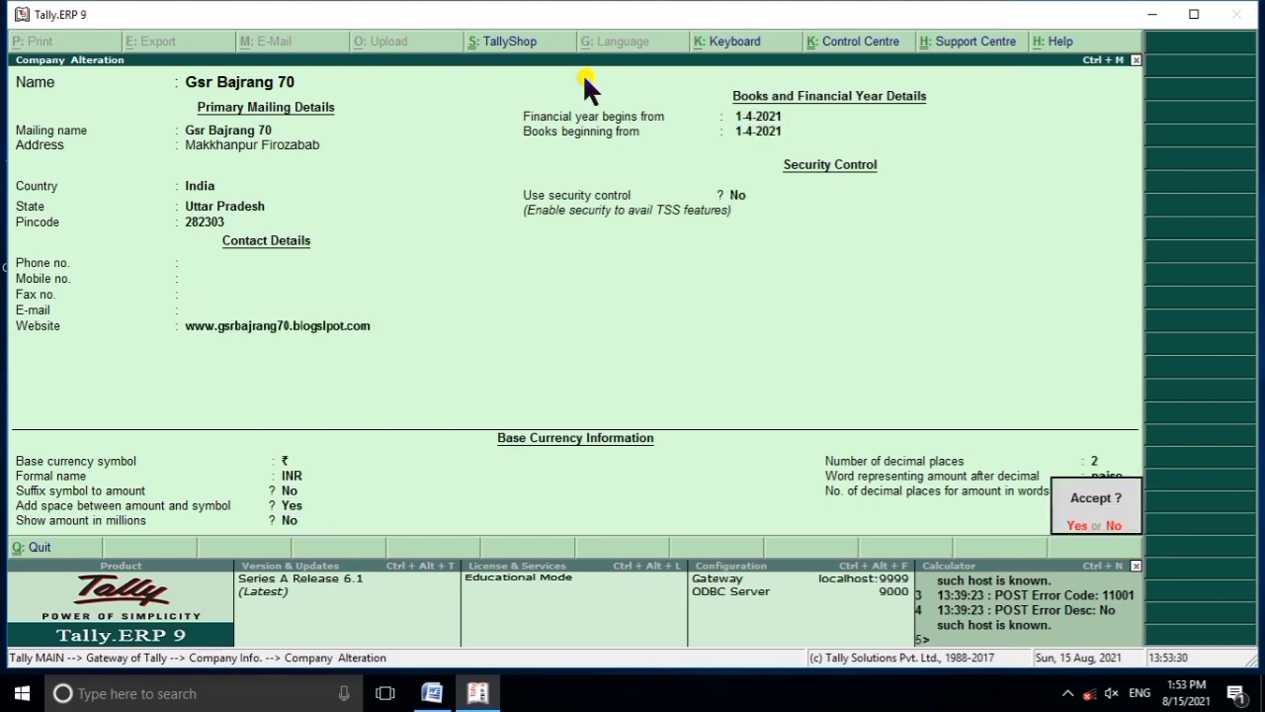
key("Return")
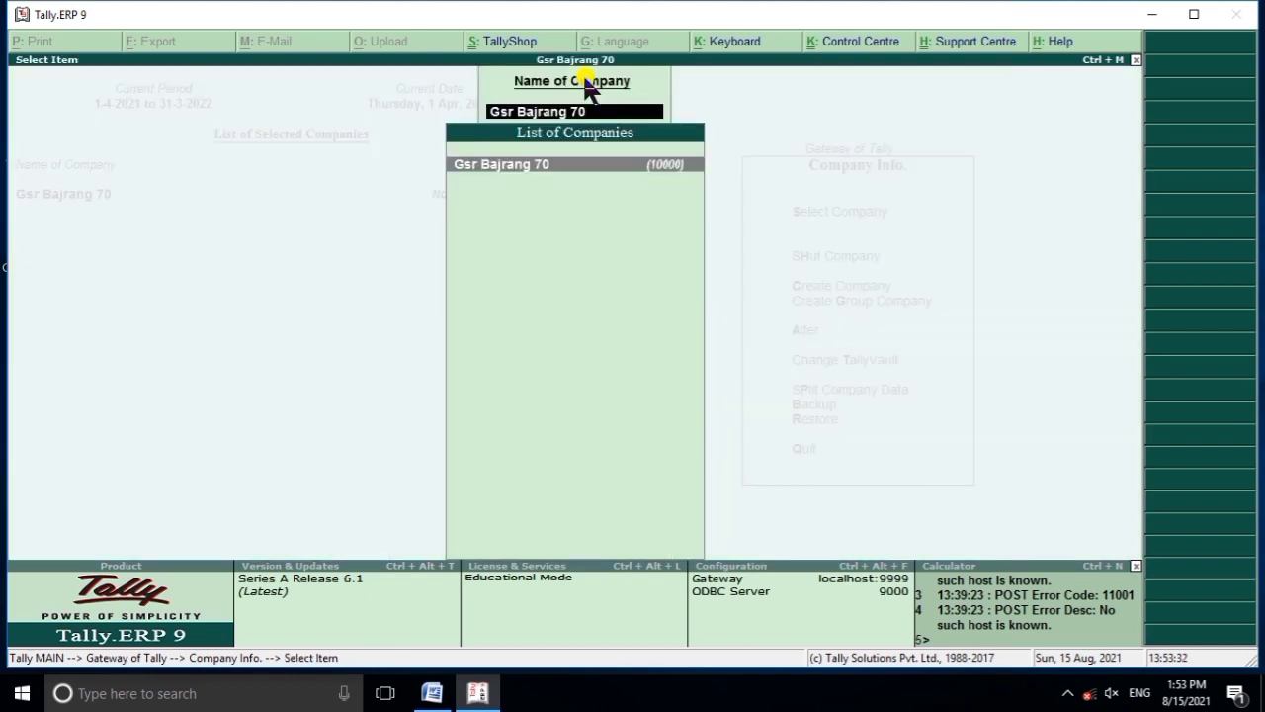
key("Escape")
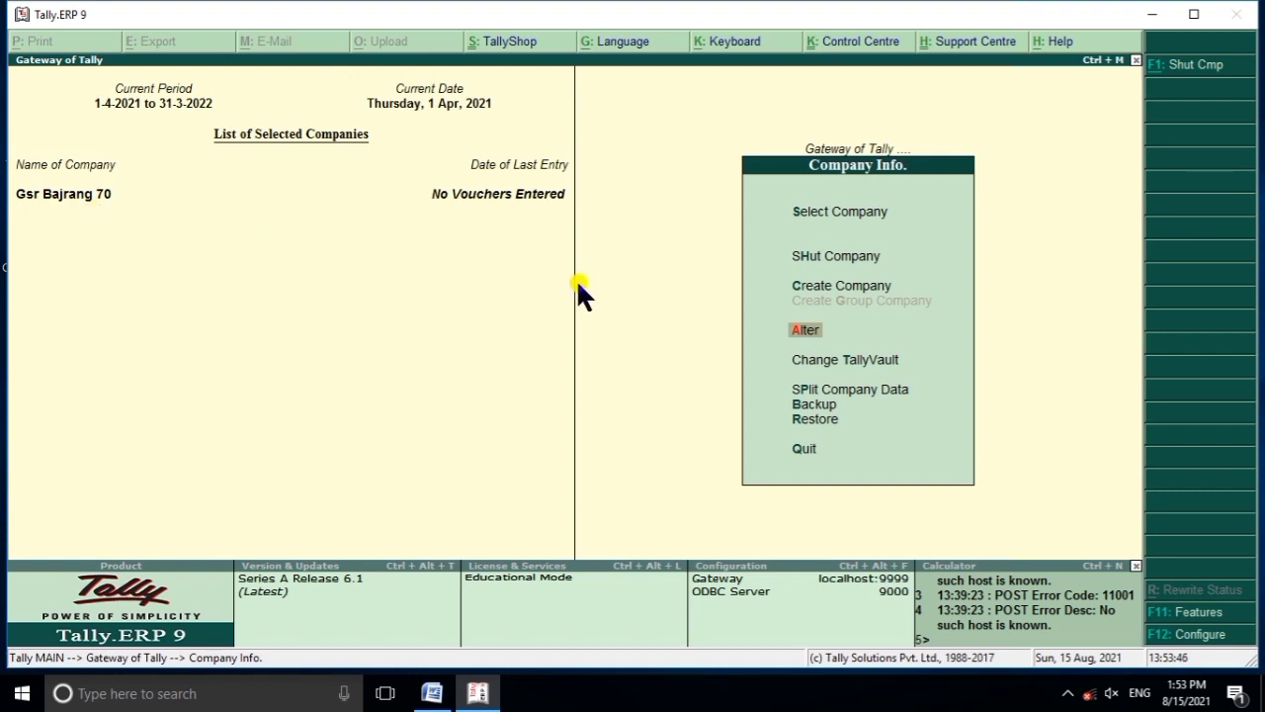
key("Return")
key("Return")
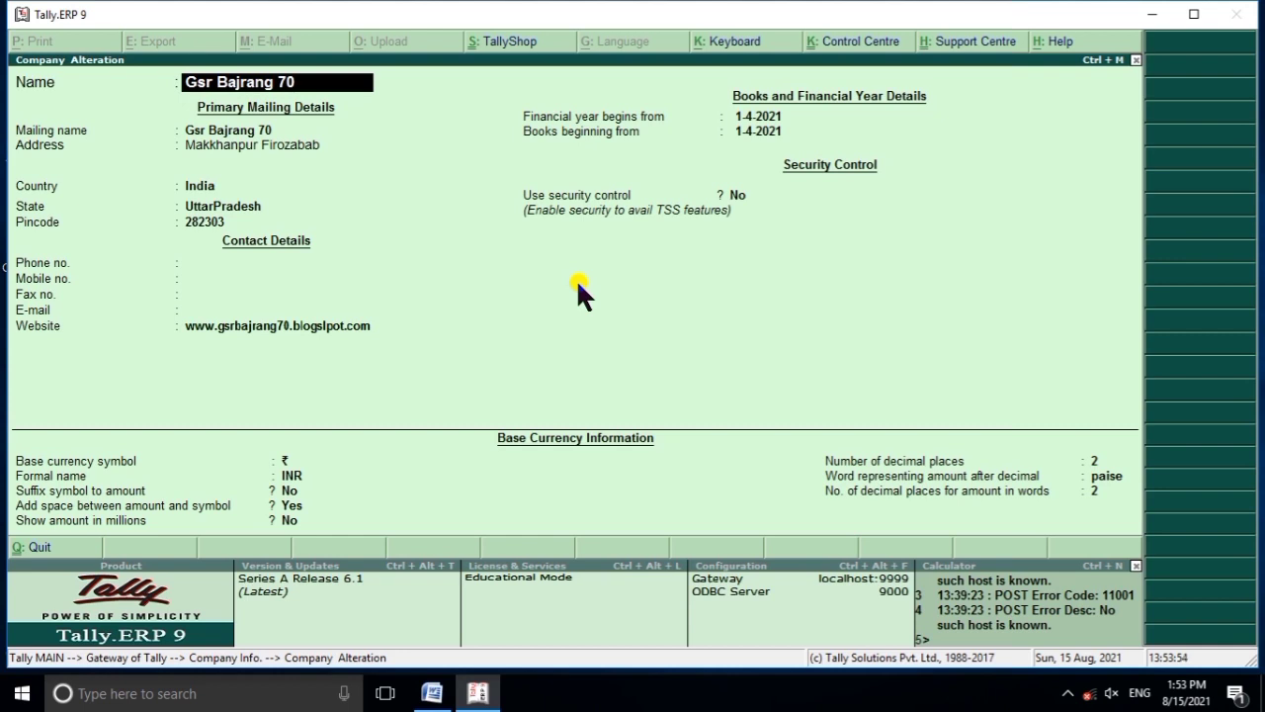
key("alt+d")
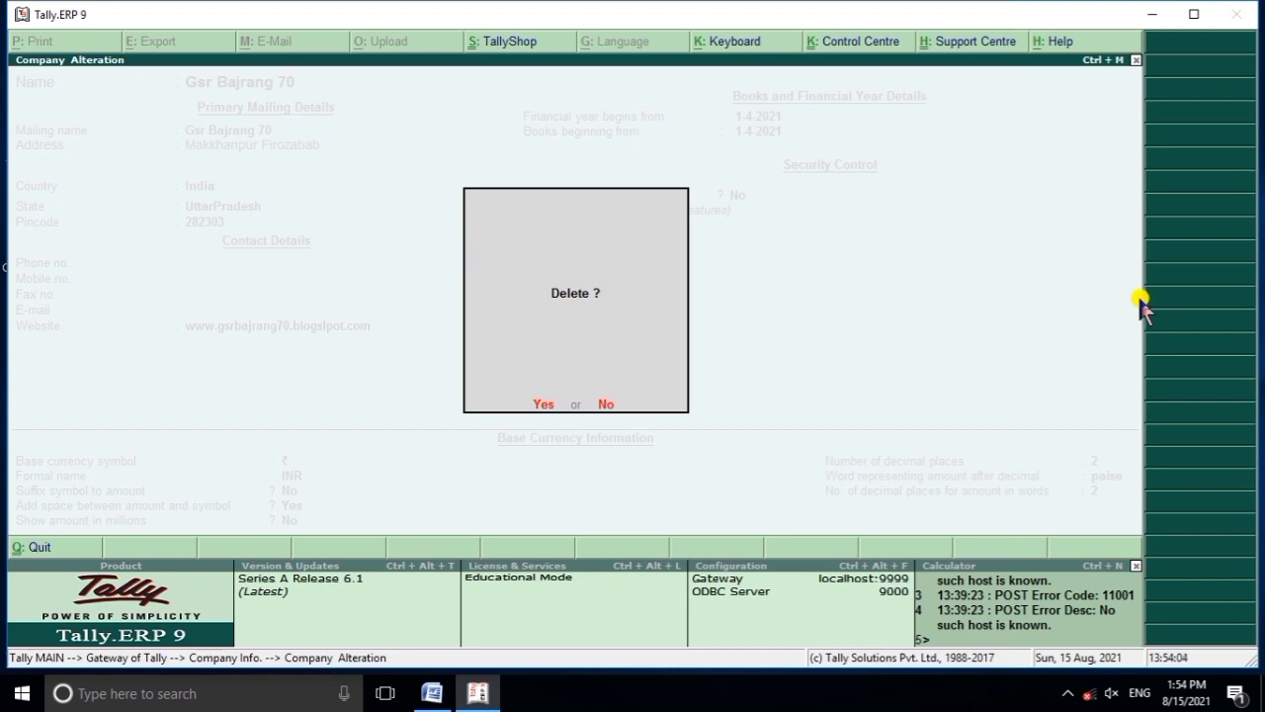
key("n")
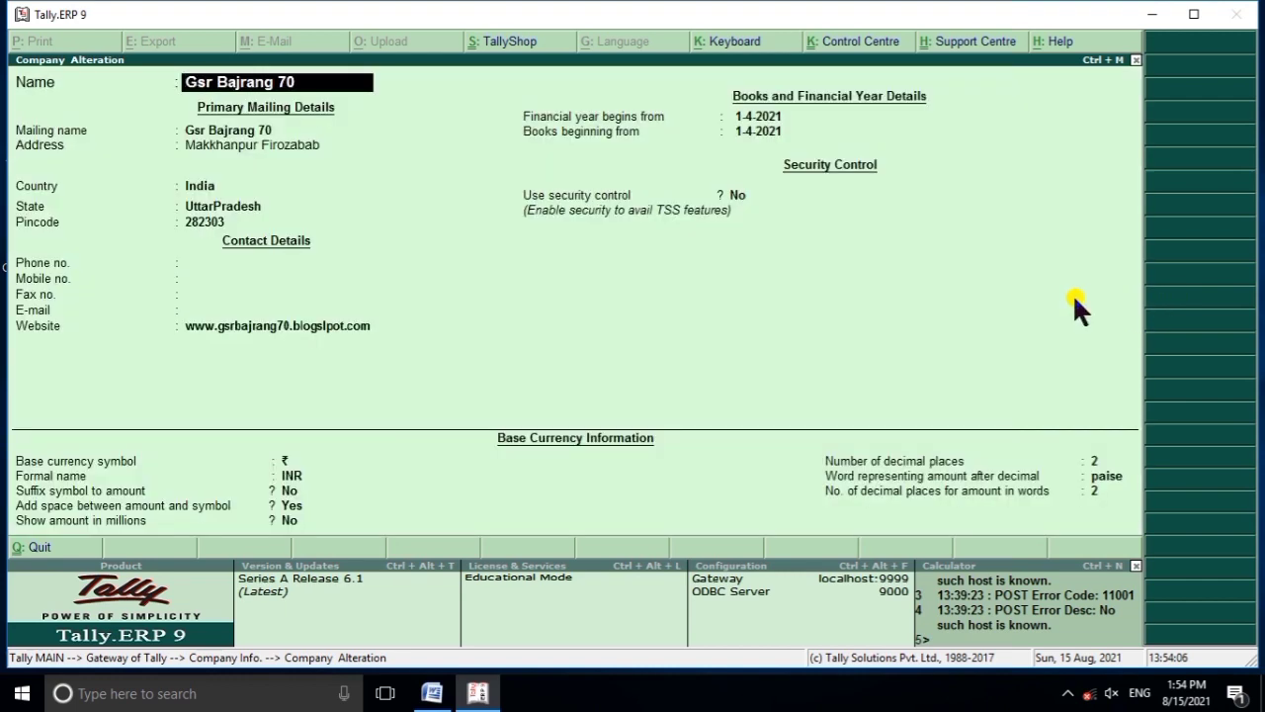
key("Escape")
key("Escape")
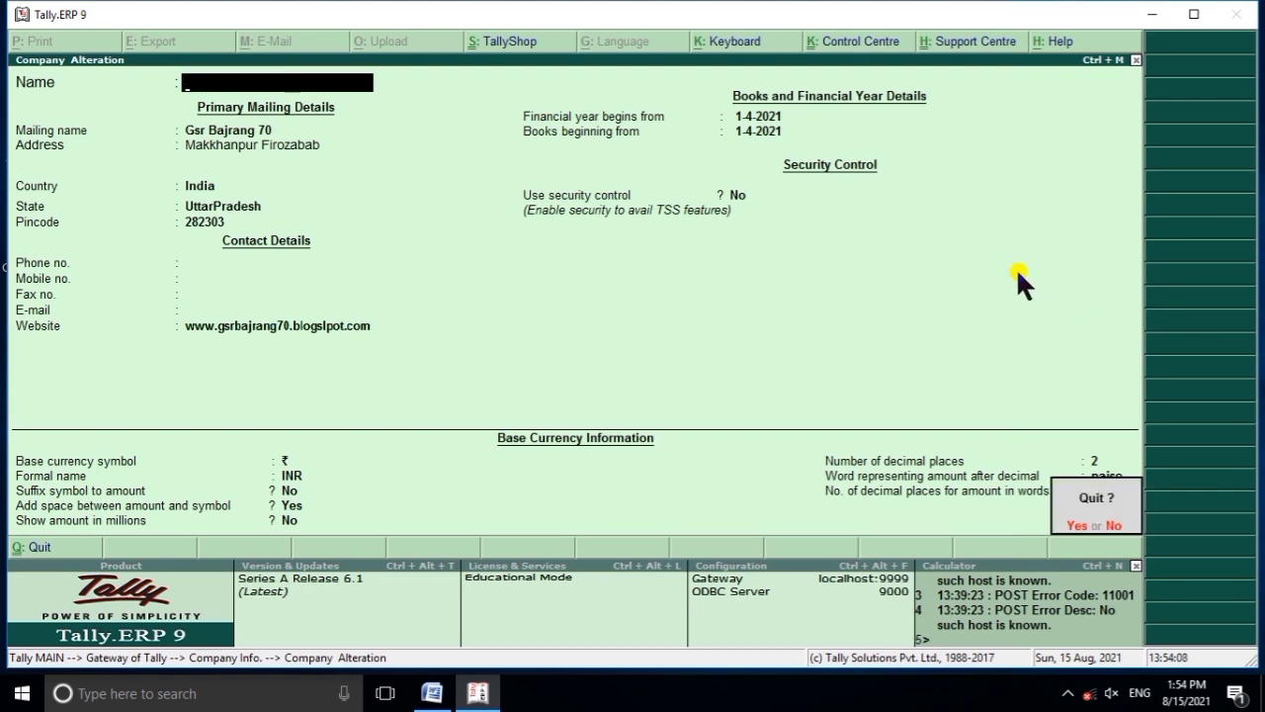
key("y")
key("Escape")
key("Escape")
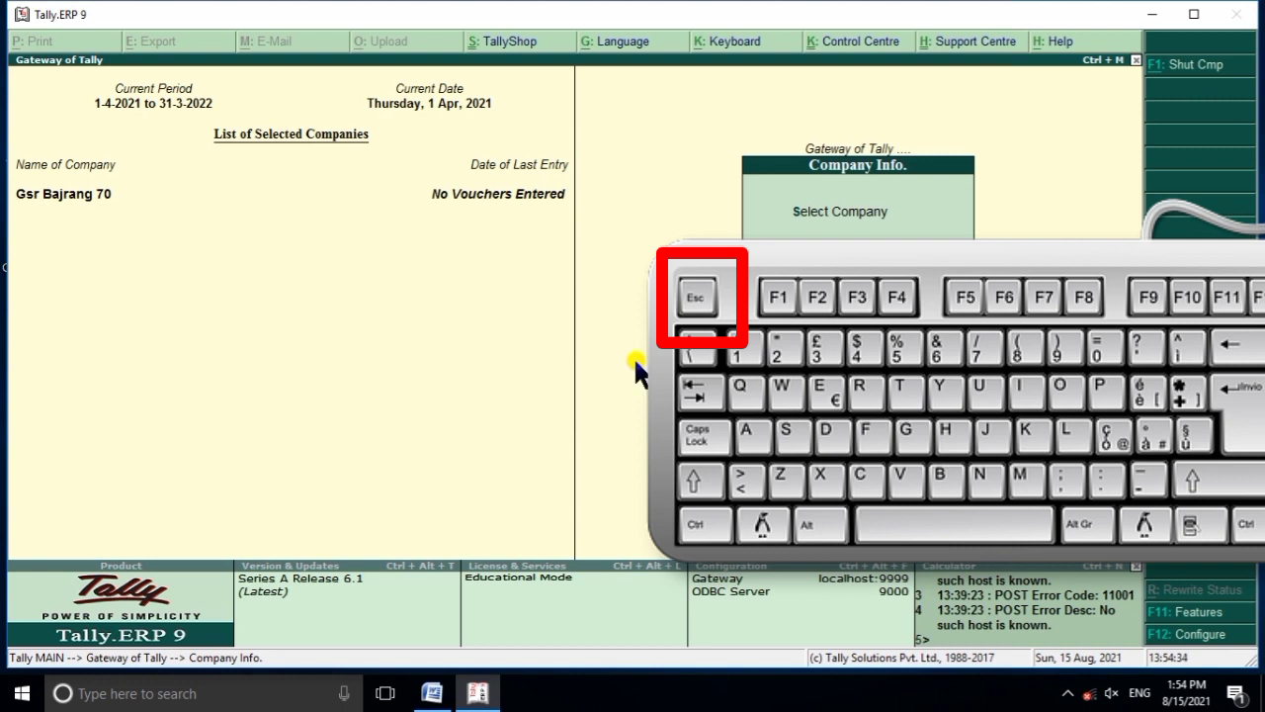
Go back to Gateway of Tally, cancelling the quit-Tally prompt.
key("Escape")
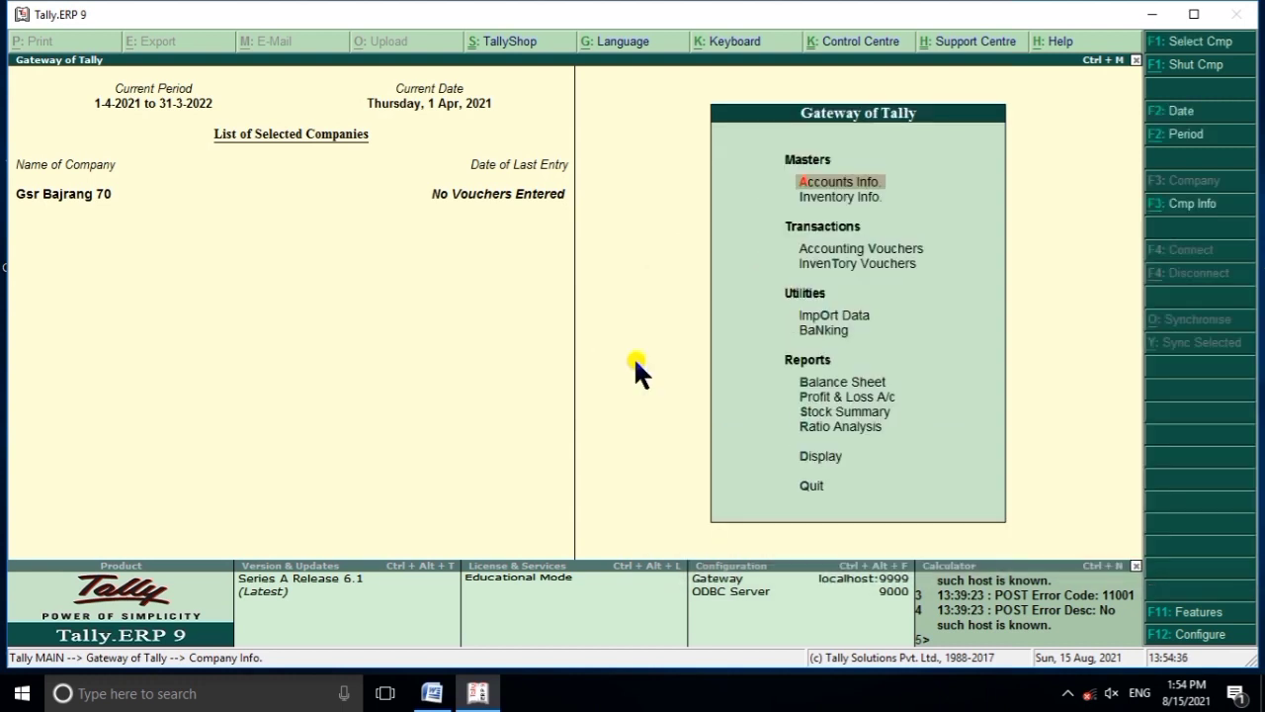
key("Escape")
key("Escape")
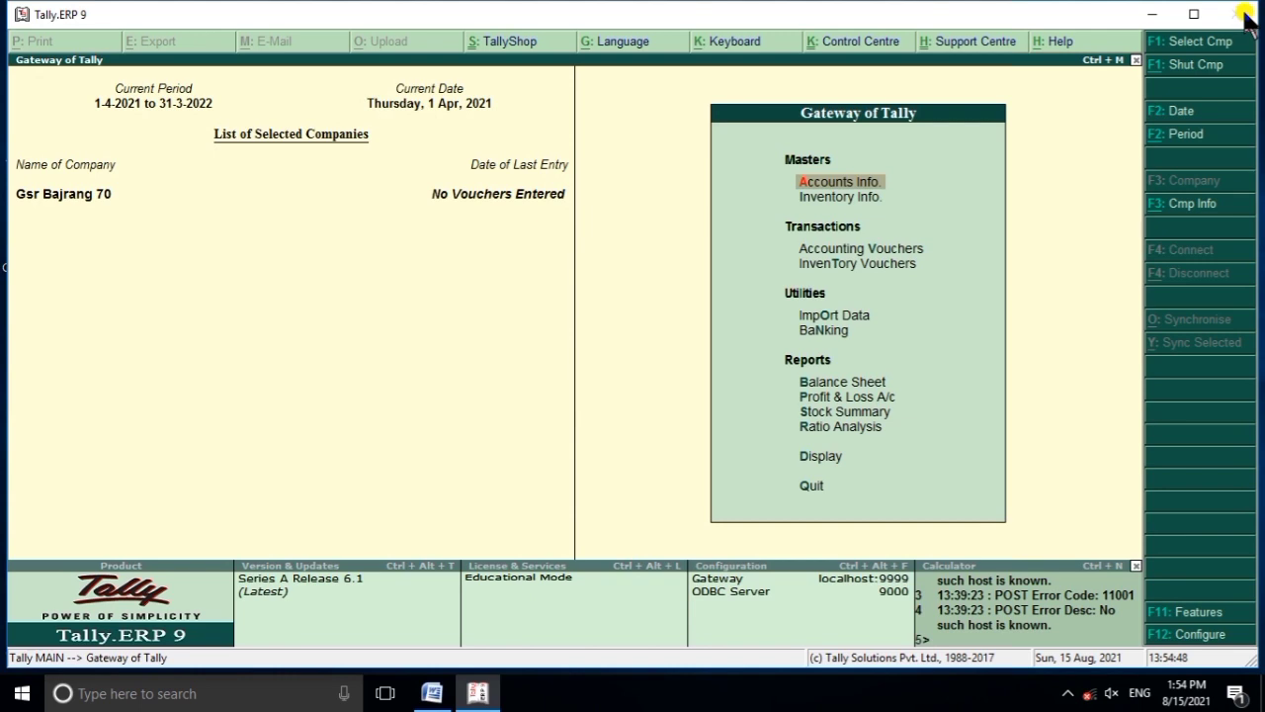
Decline quitting Tally and open Change TallyVault for Gsr Bajrang 70 from Company Info (Alt+F3).
key("Escape")
key("n")
key("alt+F3")
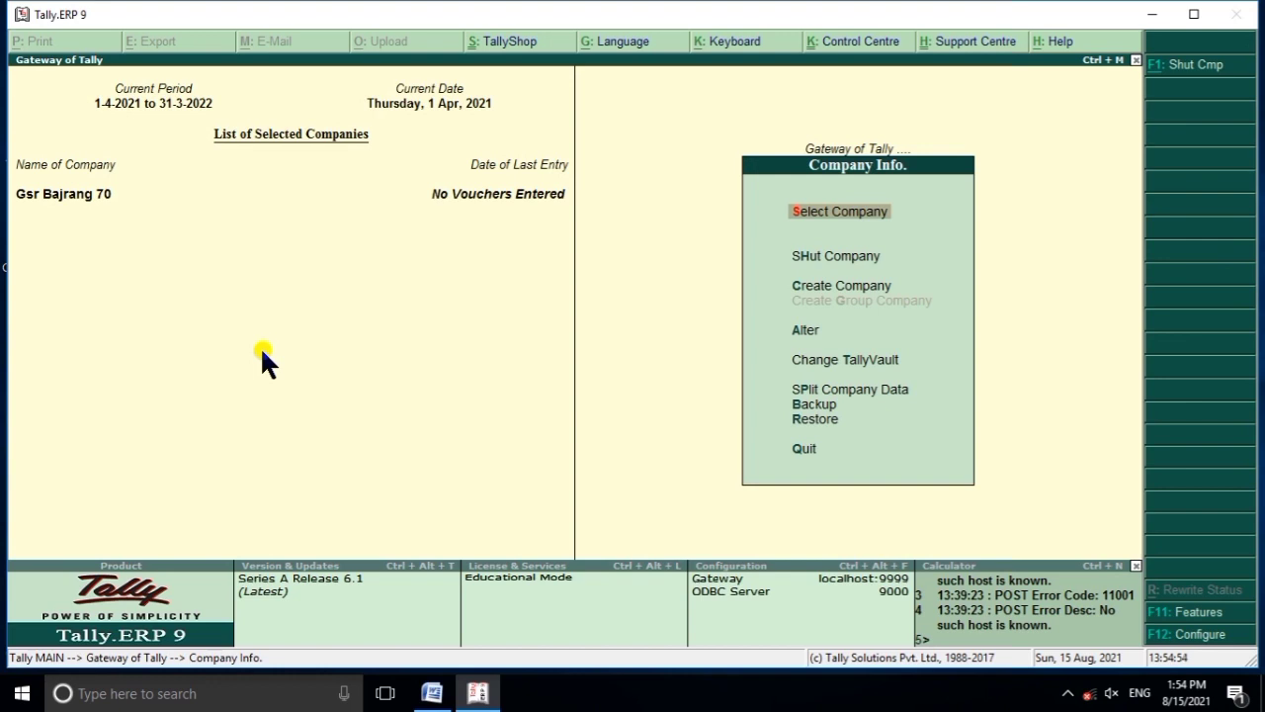
key("Down")
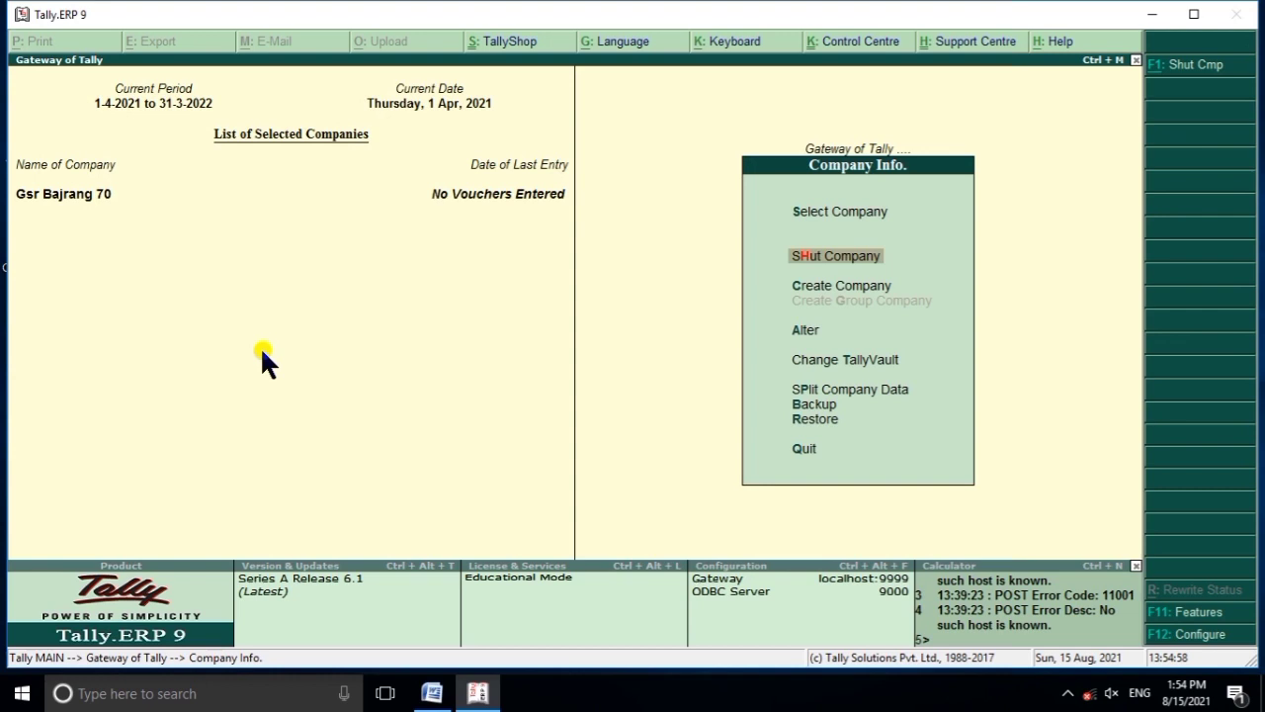
key("Down")
key("Down")
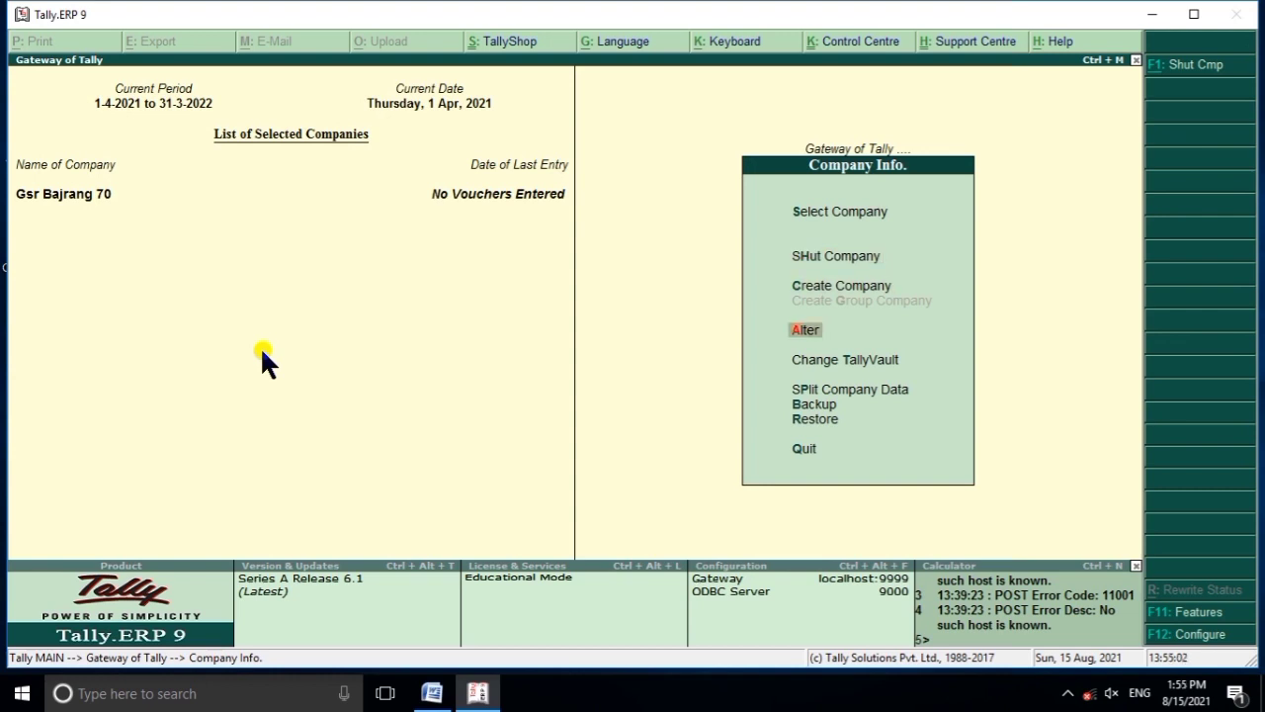
key("Down")
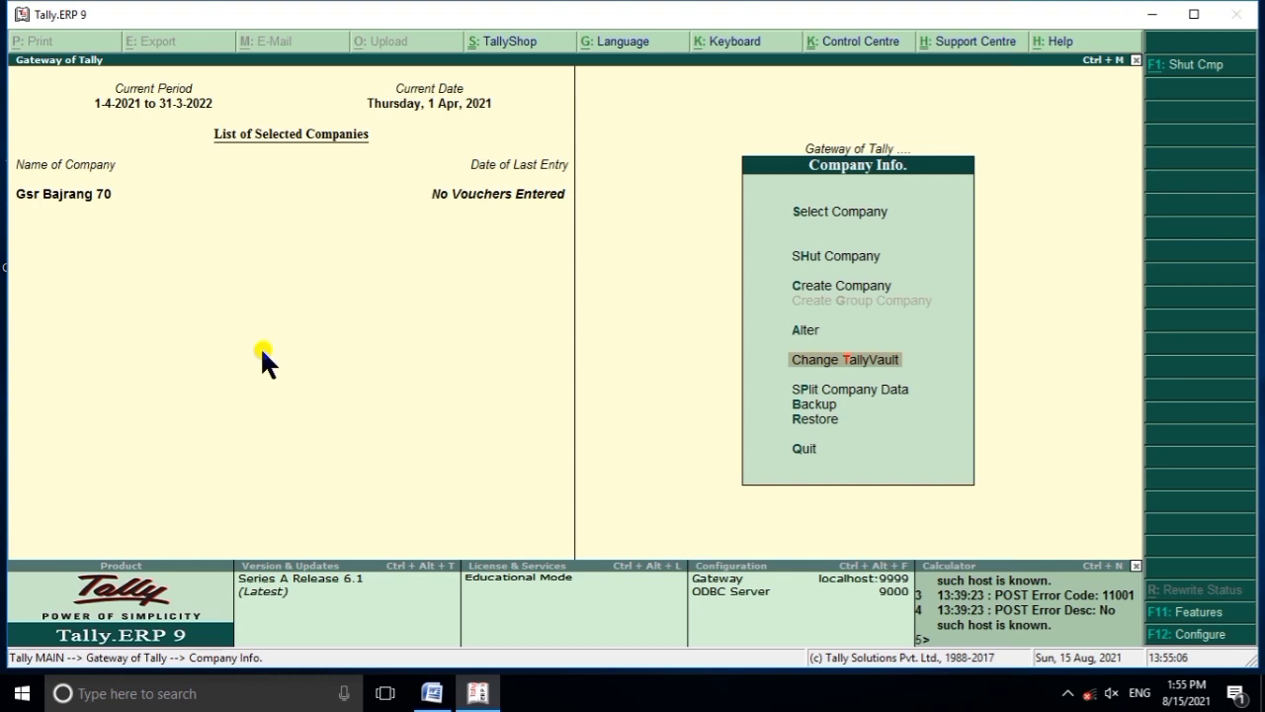
key("Return")
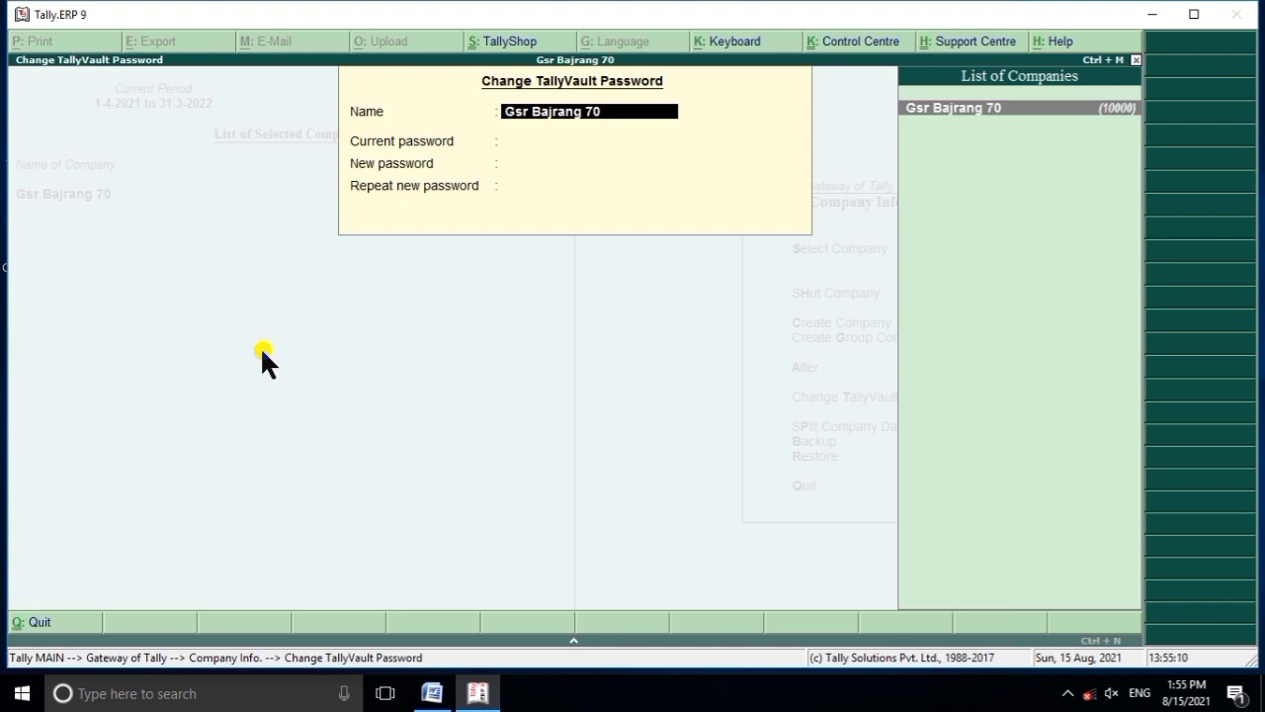
Select Gsr Bajrang 70, enter its current TallyVault password and a new one, then restart the form.
key("Return")
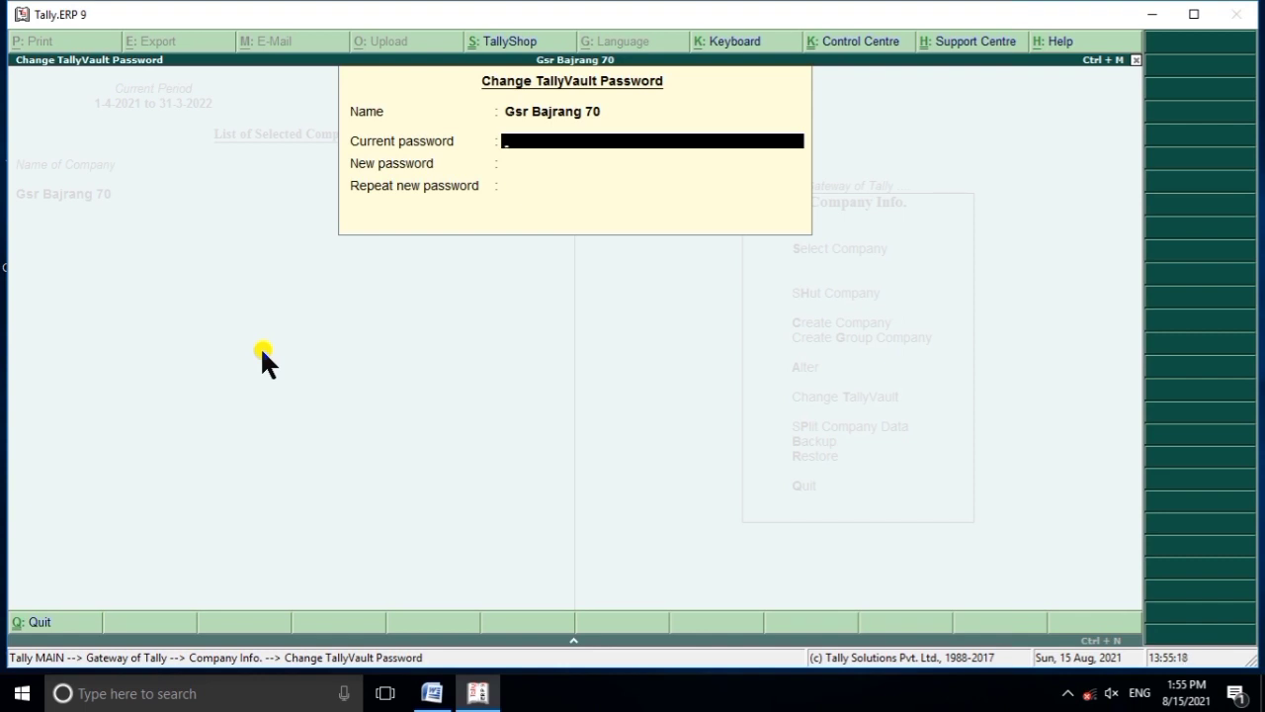
type("****")
key("Return")
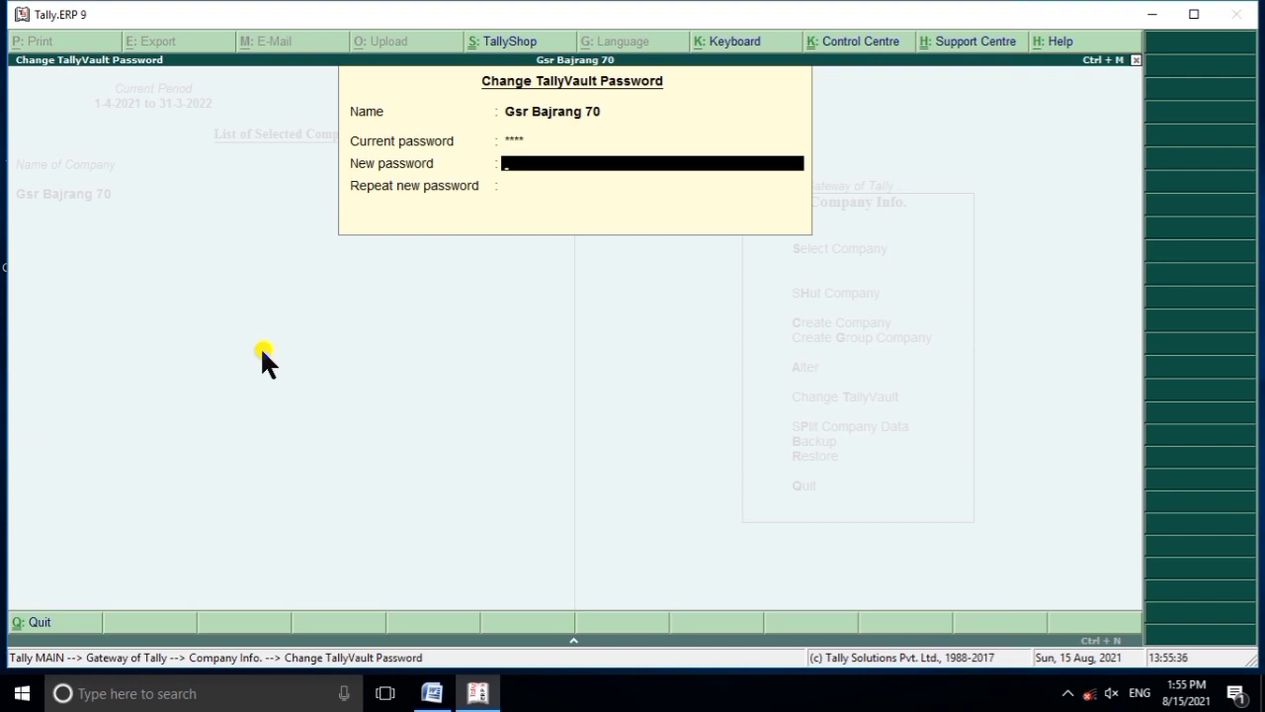
type("1345")
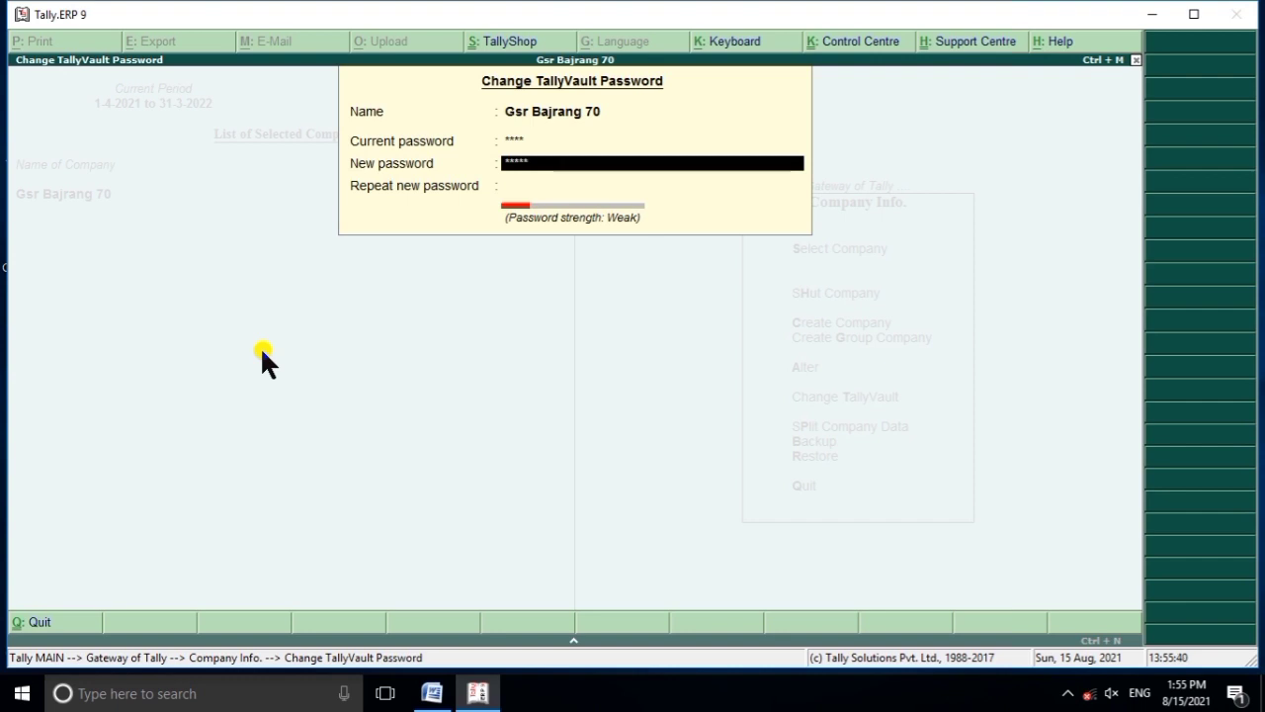
key("Return")
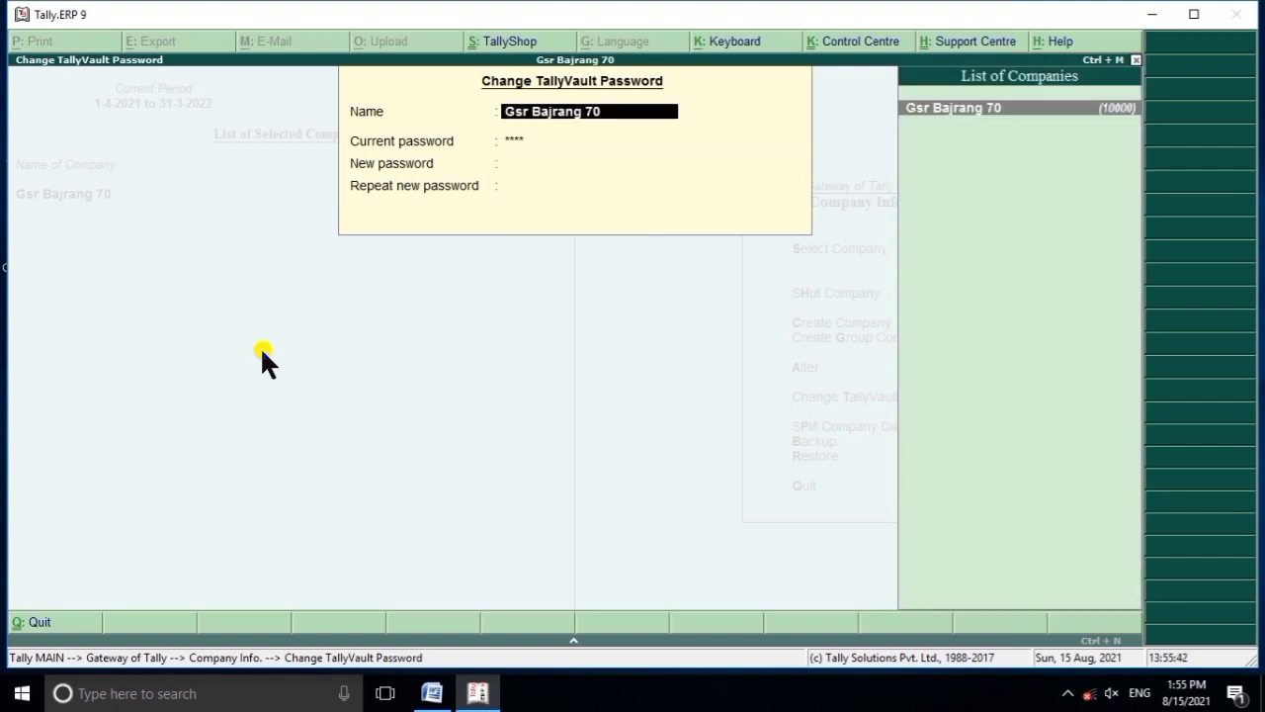
Choose the company again, enter and repeat the new TallyVault password, confirm, and dismiss the notice.
key("Return")
key("Return")
type("1")
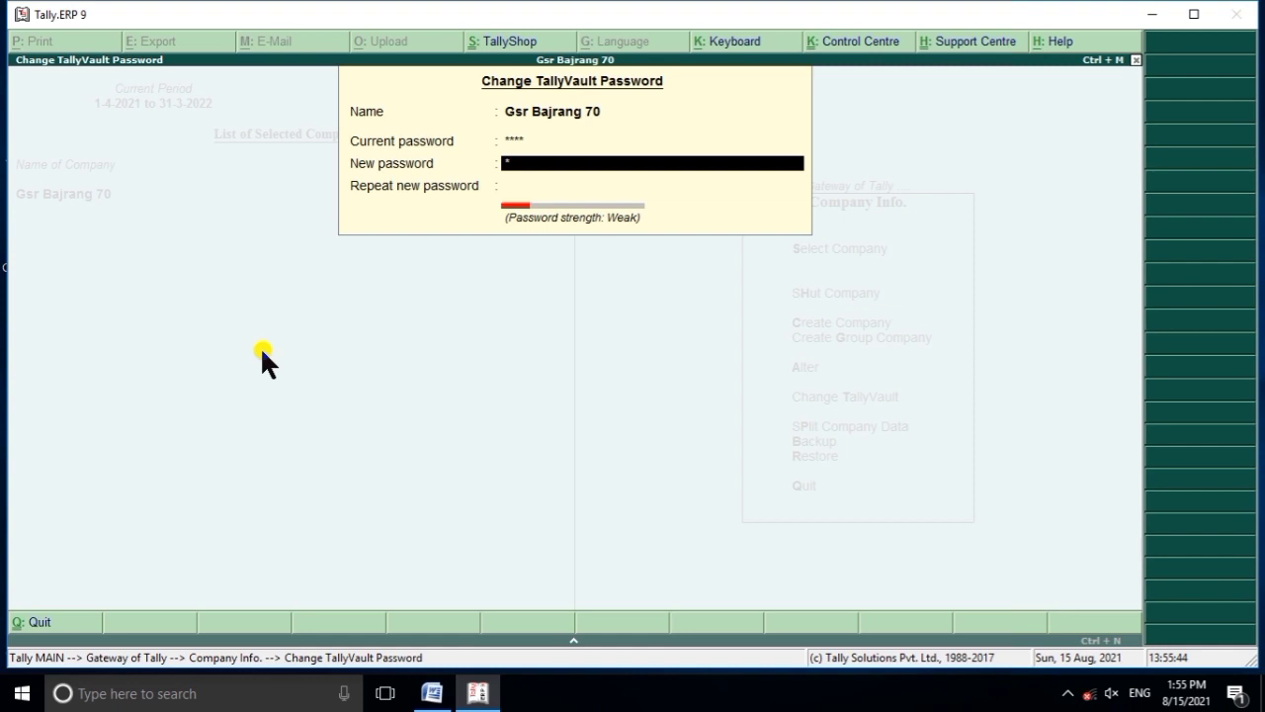
type("2345")
key("Return")
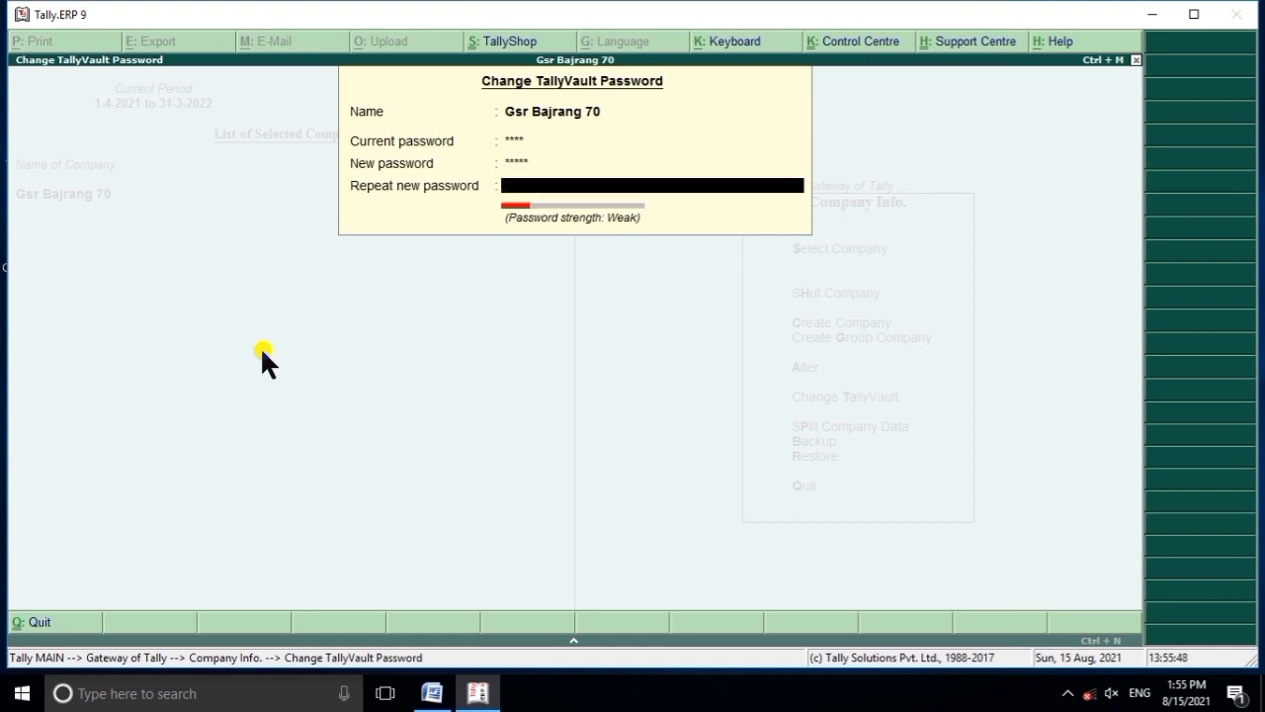
type("*")
key("Return")
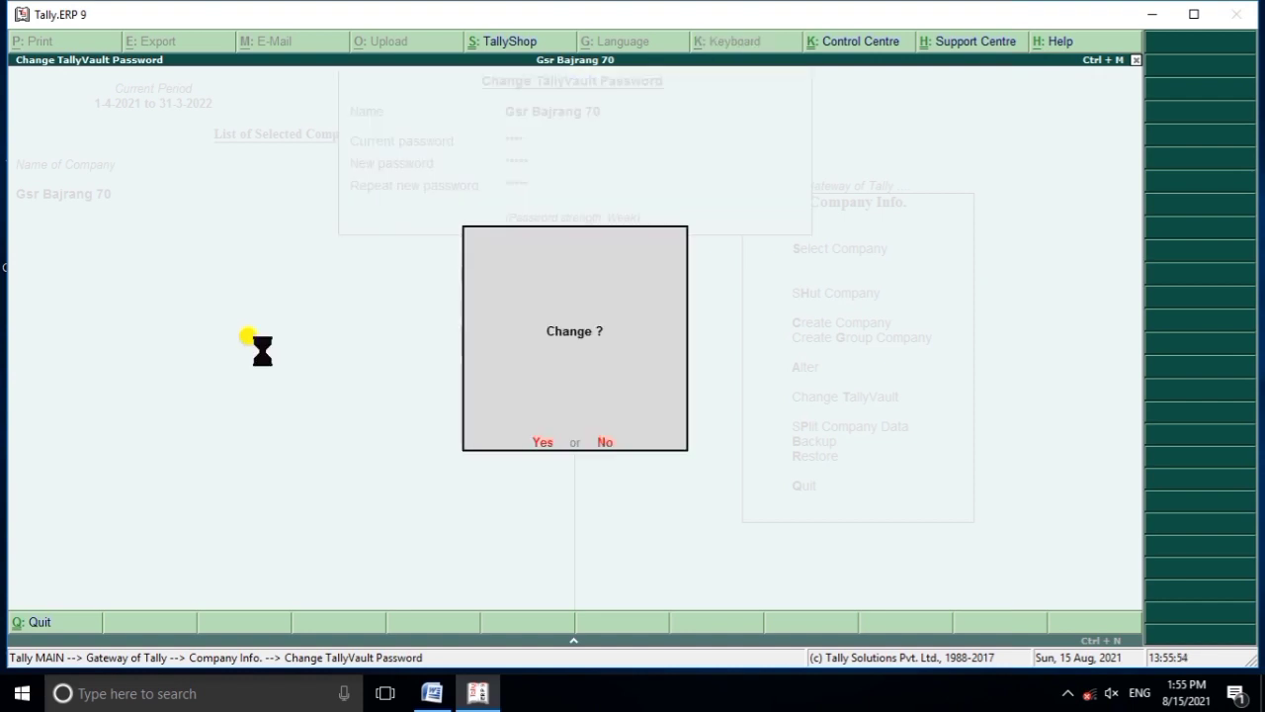
key("Return")
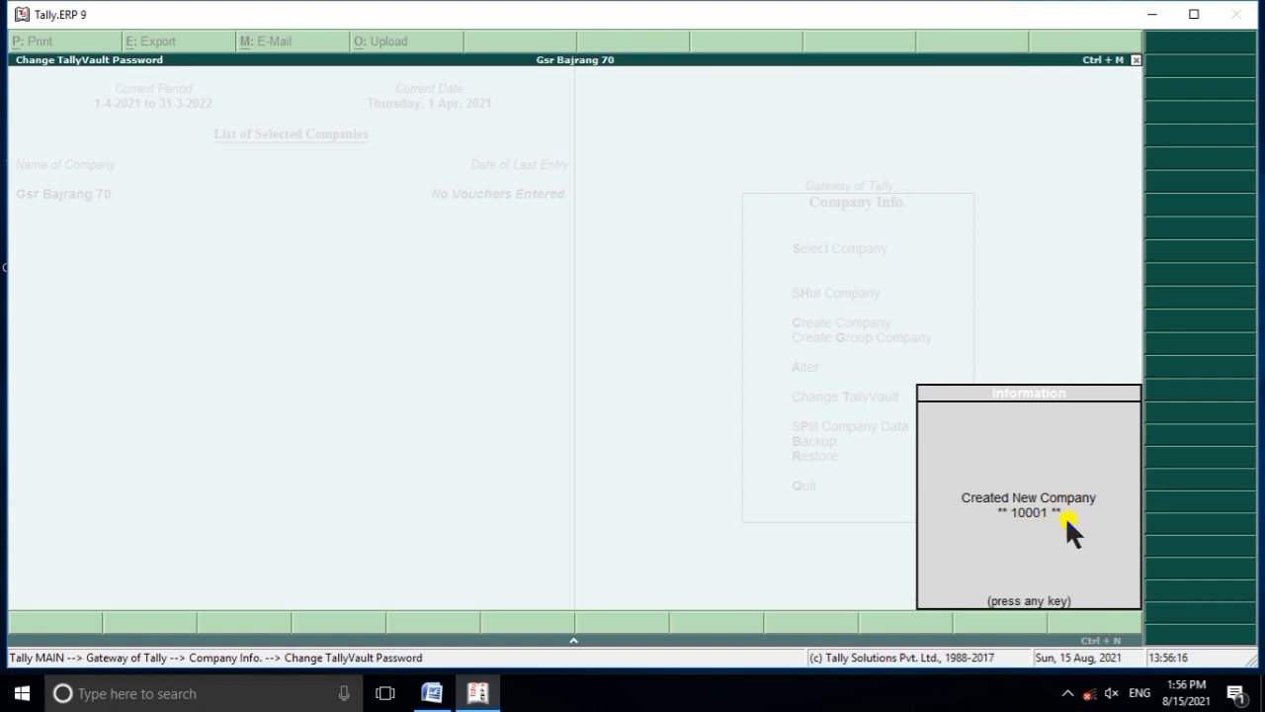
key("Return")
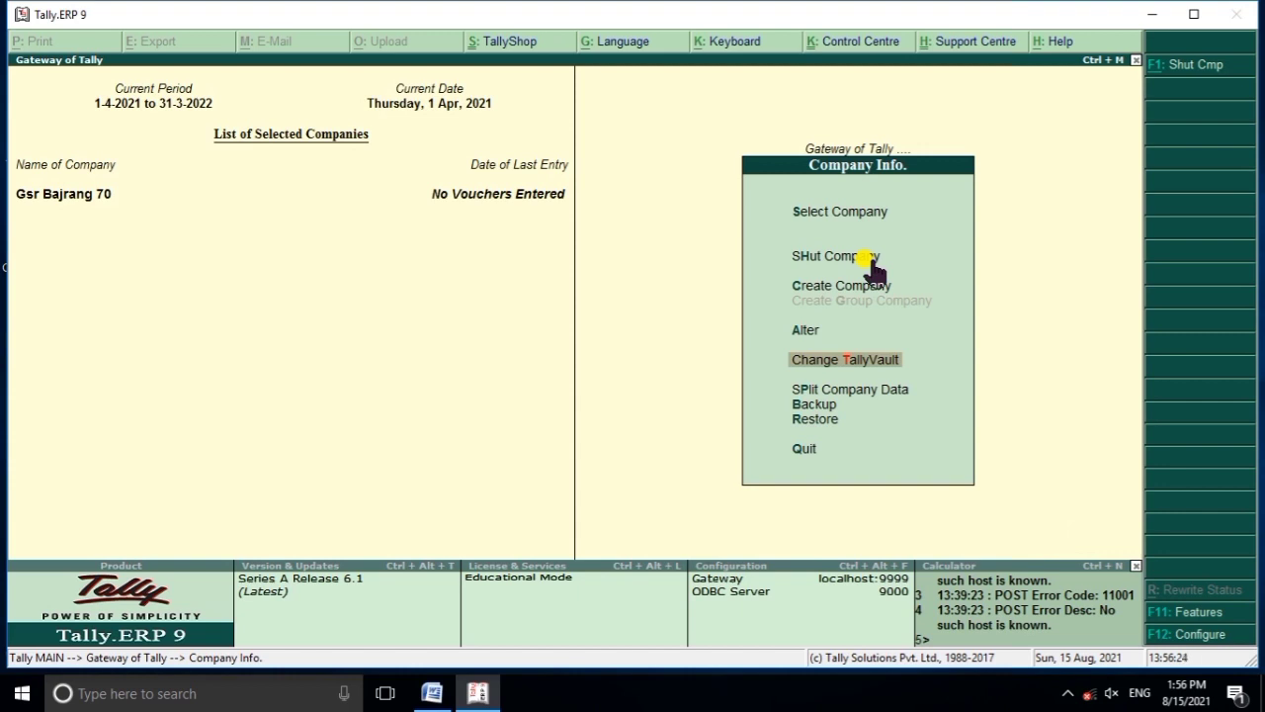
Open Split Company Data for Gsr Bajrang 70, keep split date 1-Sep-2021, and accept.
key("Down")
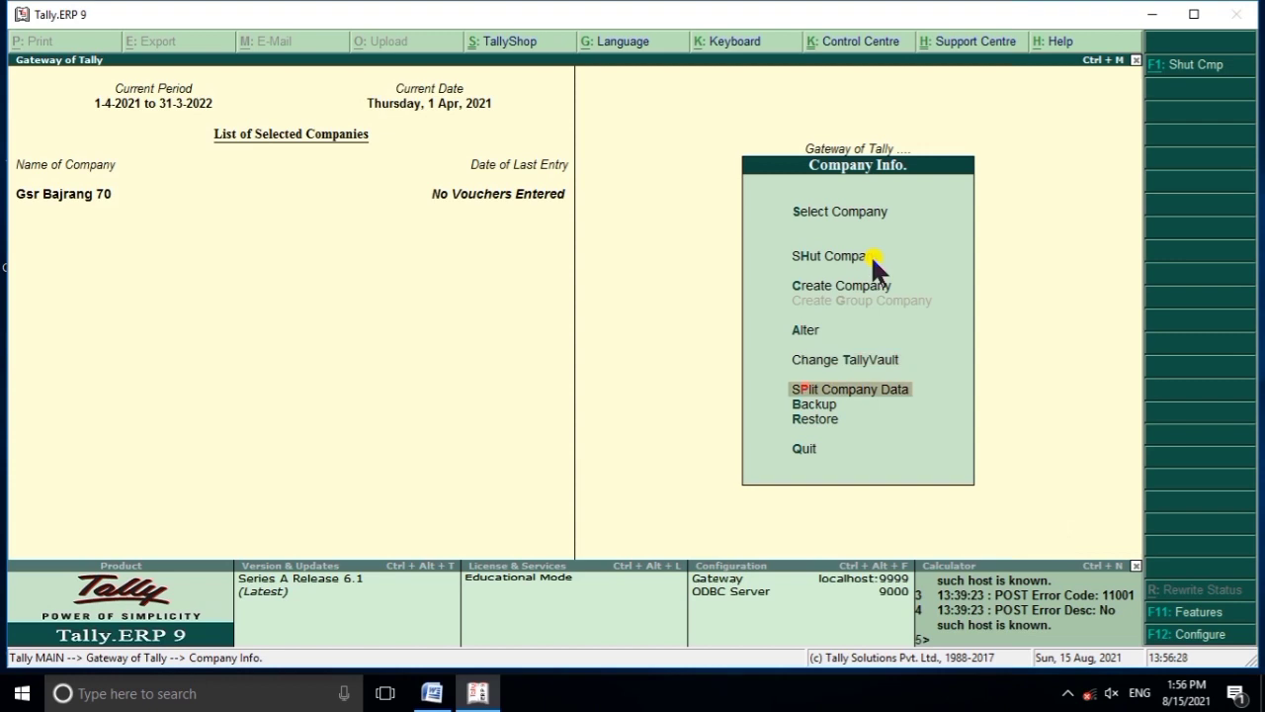
key("Return")
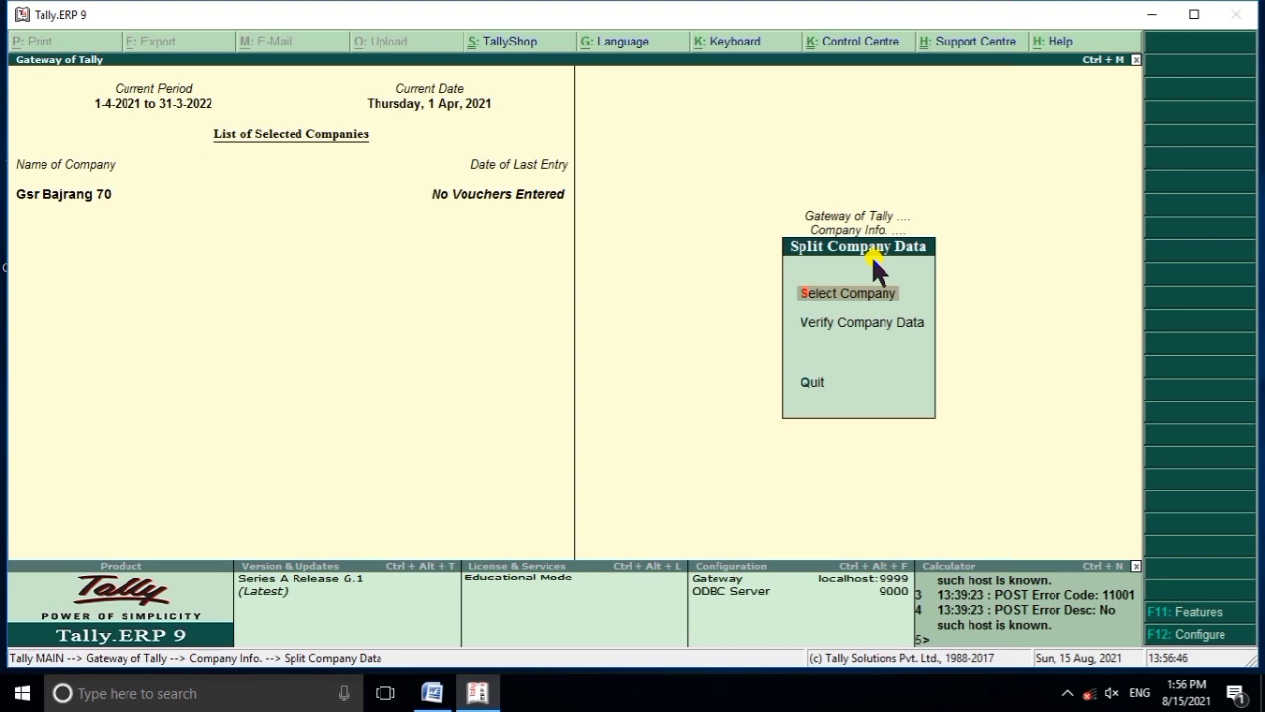
key("Return")
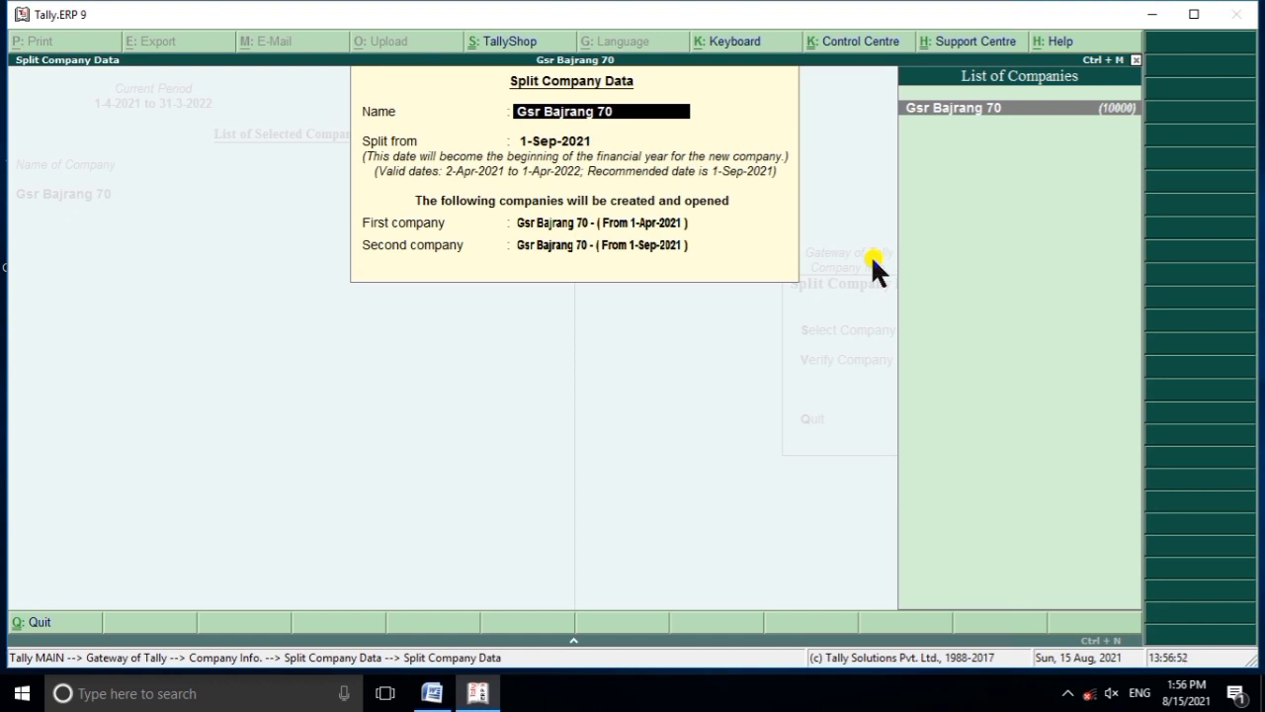
key("Return")
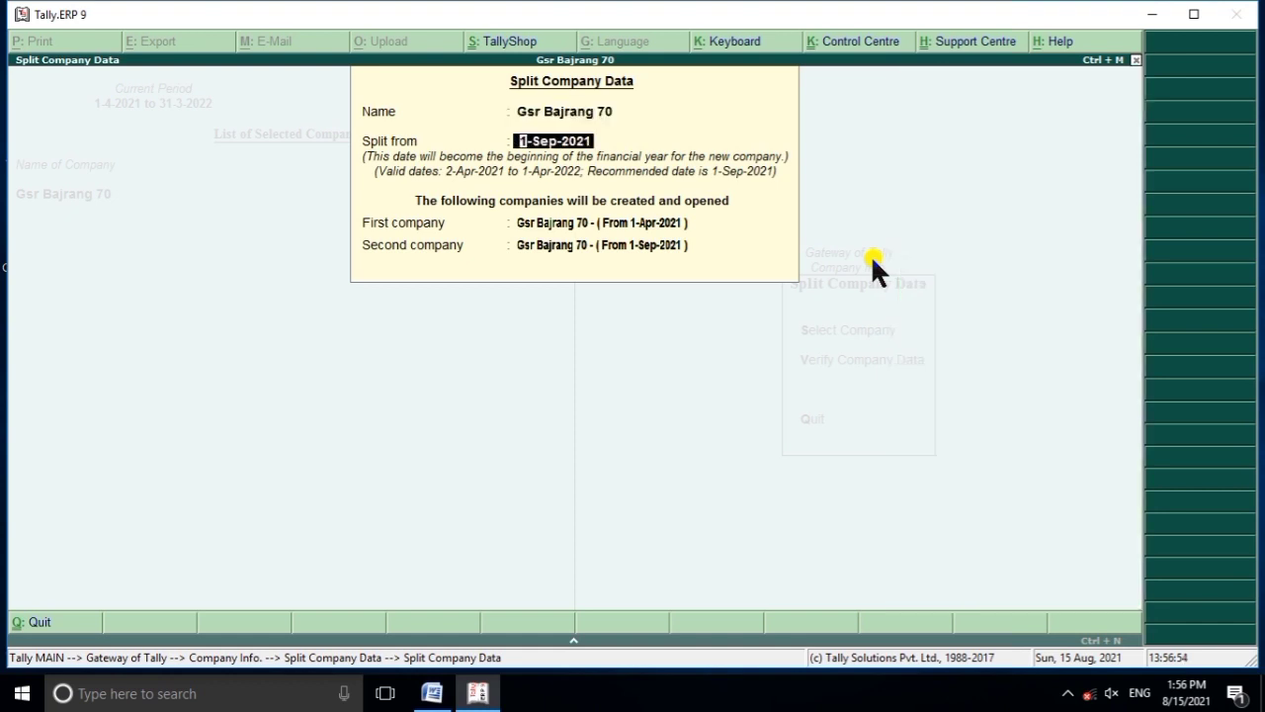
key("Return")
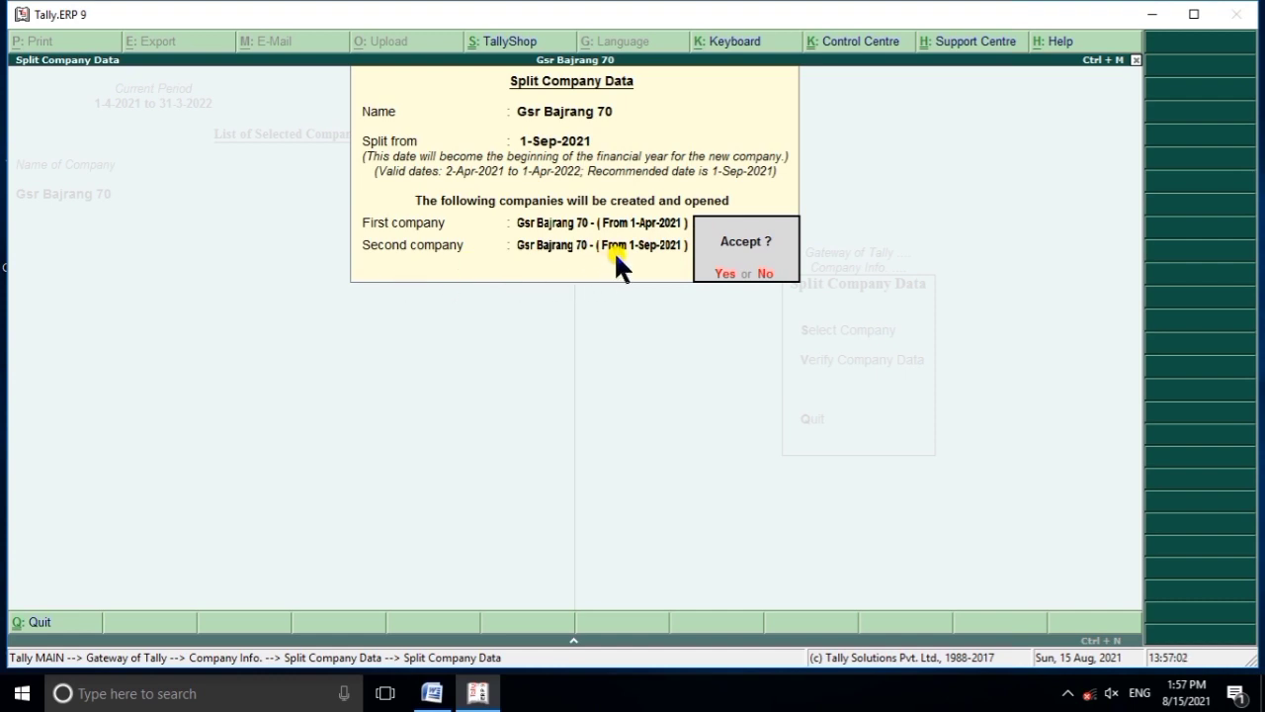
key("Return")
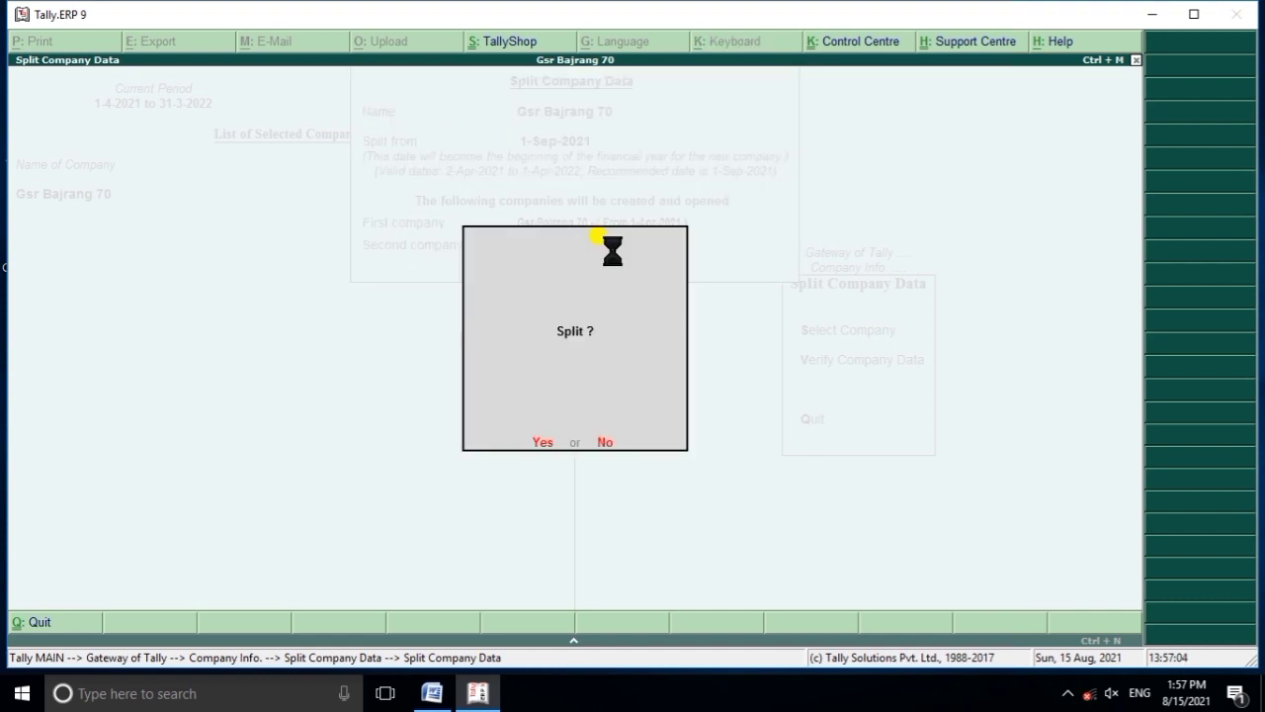
Confirm the split and supply the TallyVault password so the splitting runs.
key("Return")
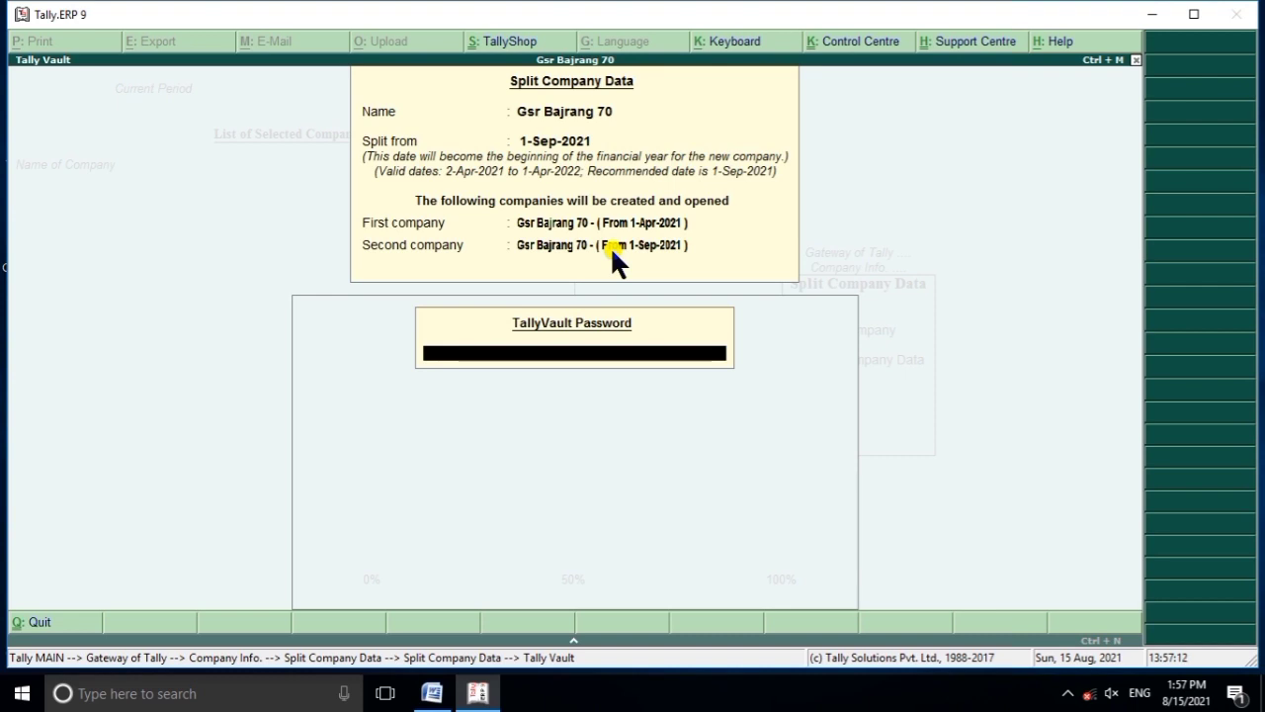
type("****")
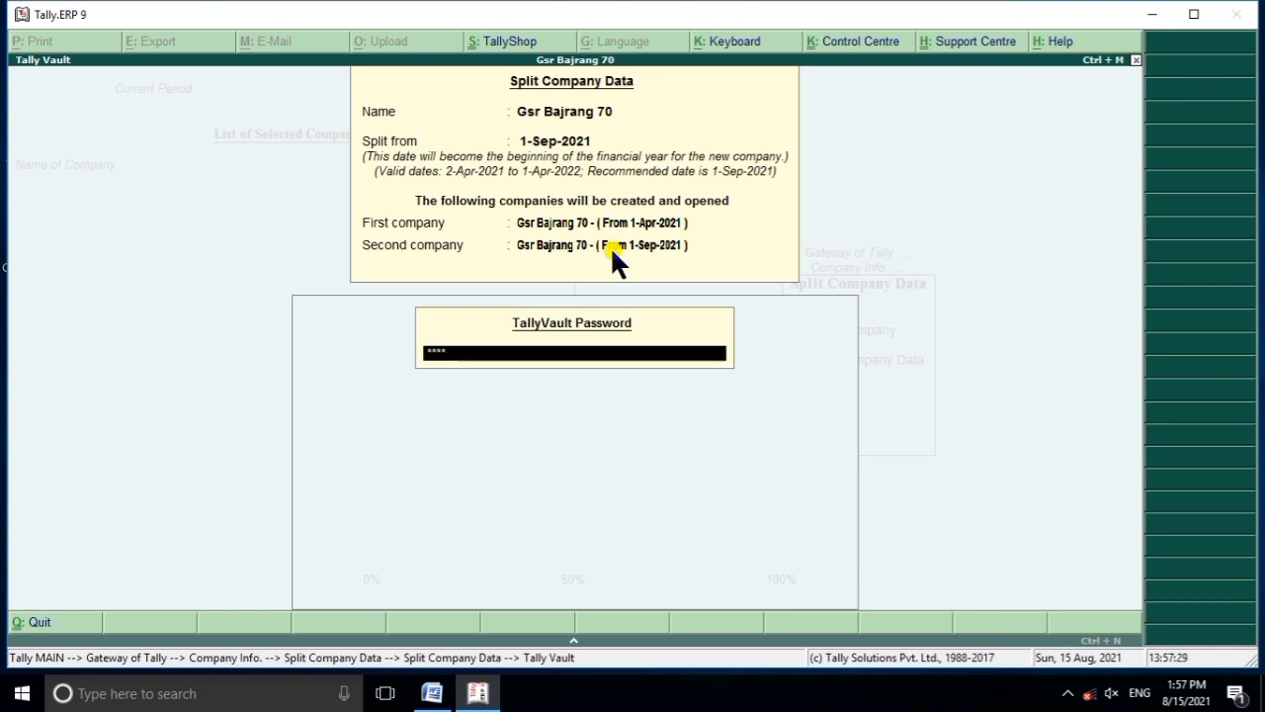
key("Return")
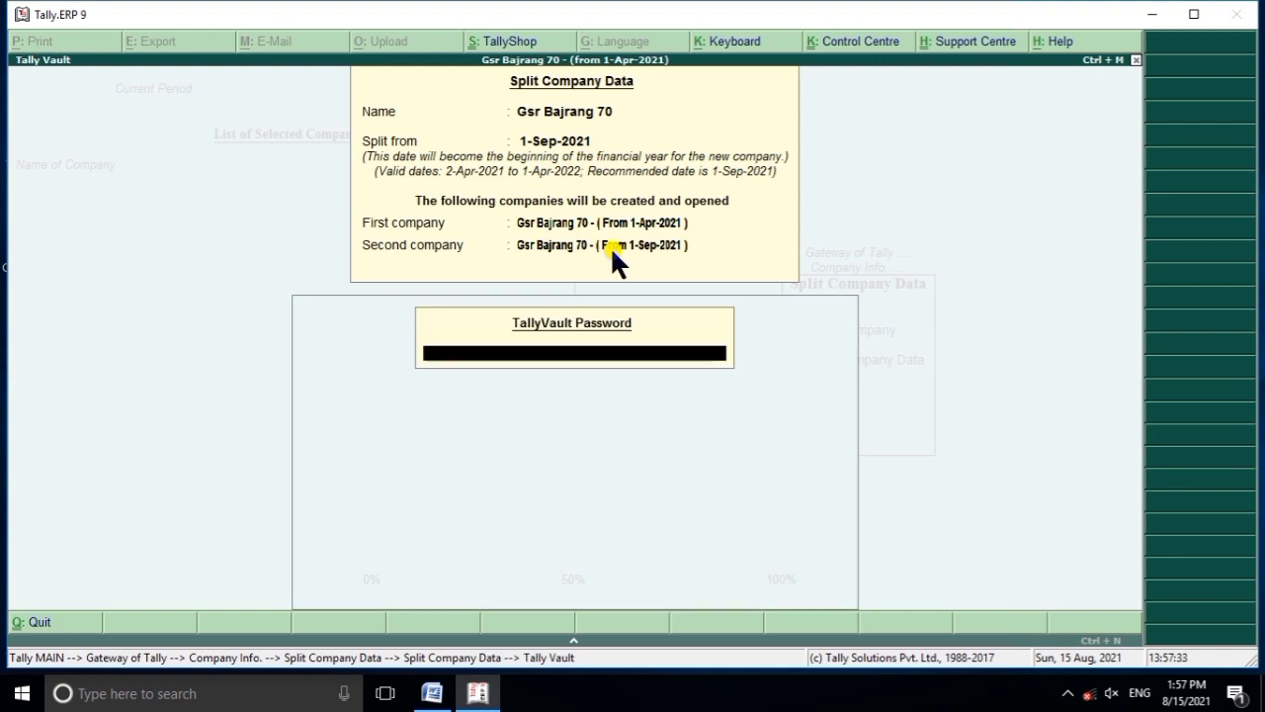
type("**")
key("Return")
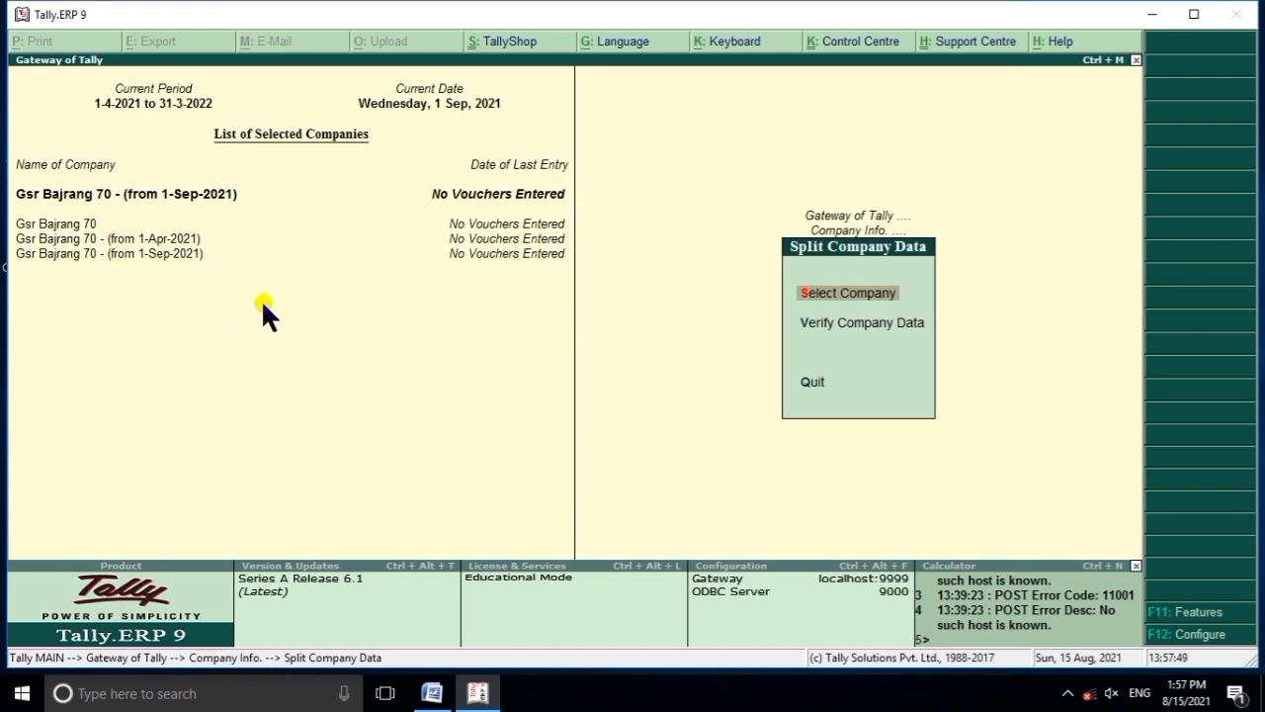
Back out of the split form and split options to Company Info.
key("Return")
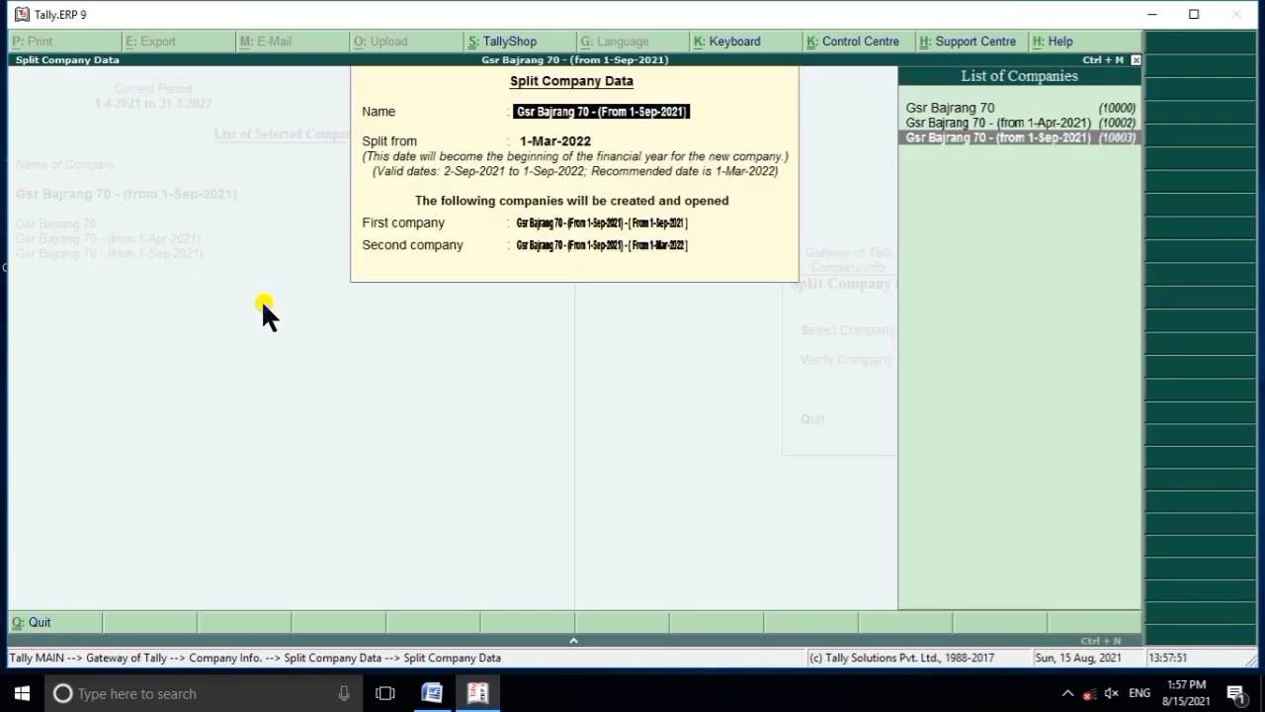
key("Escape")
key("Escape")
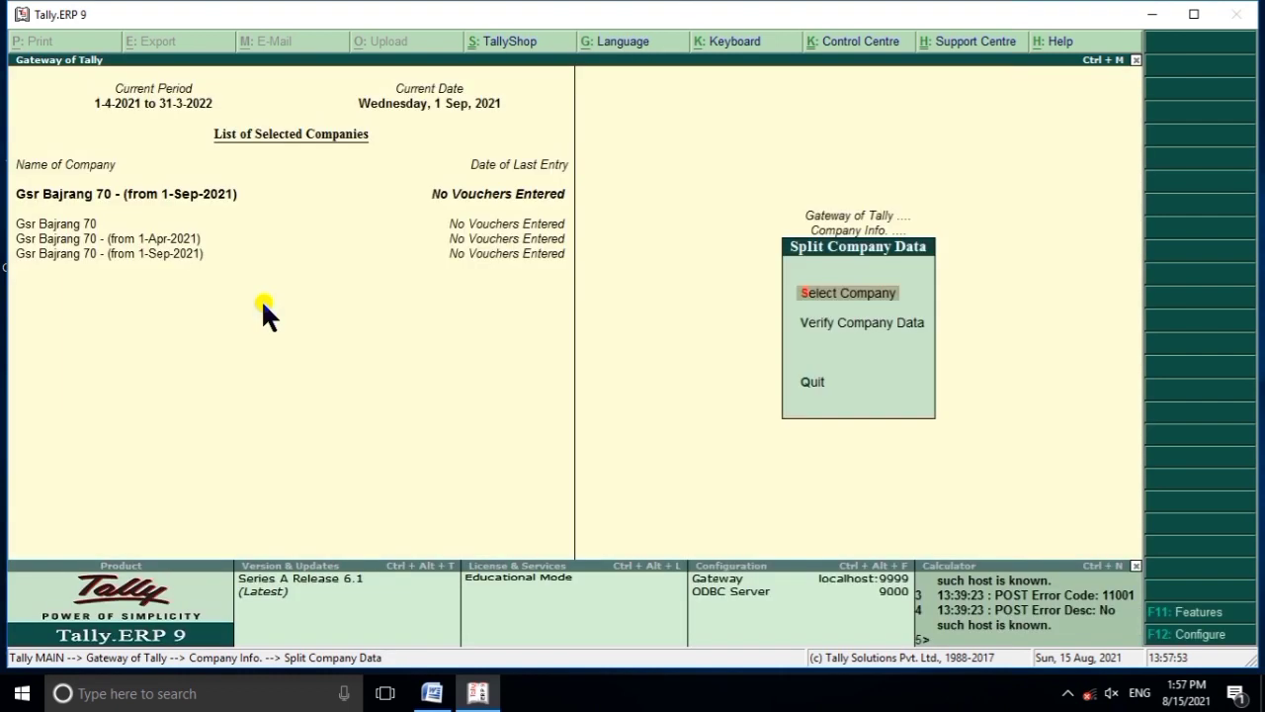
key("Escape")
Open Select Company and load company 10002, Gsr Bajrang 70 from 1-Sep-2021.
key("Up")
key("Up")
key("Up")
key("Up")
key("Up")
key("Up")
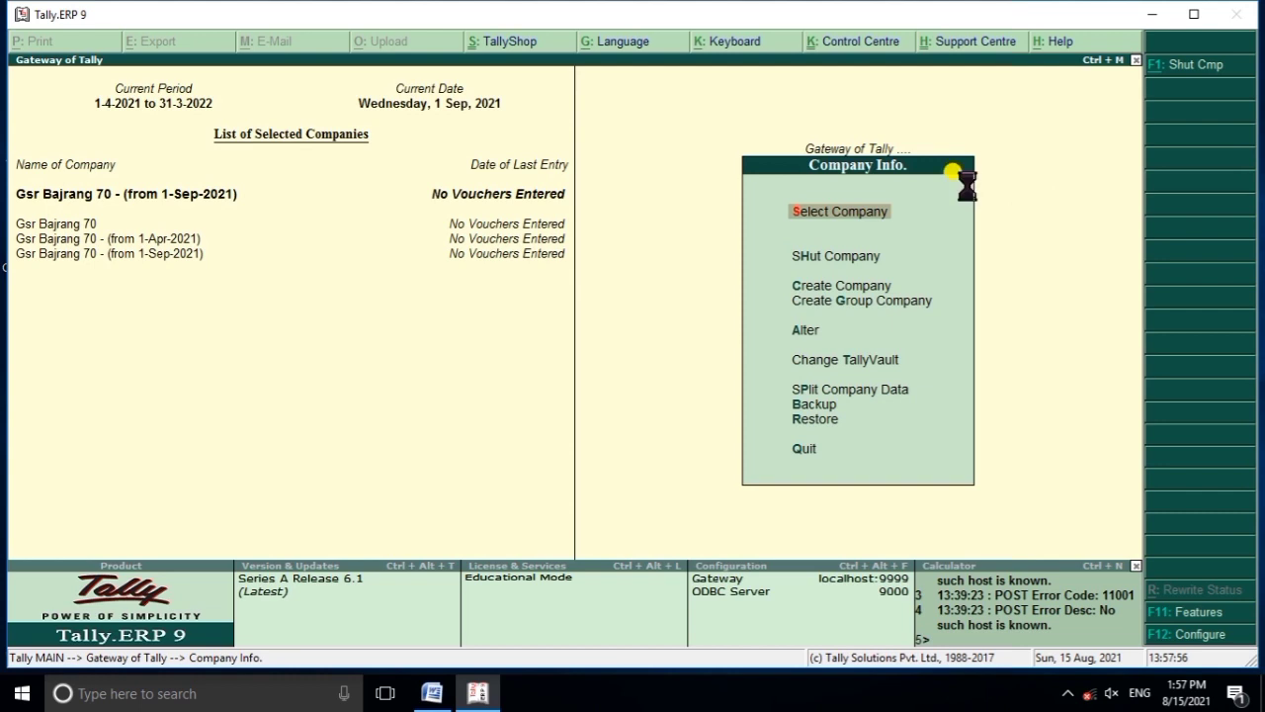
key("Return")
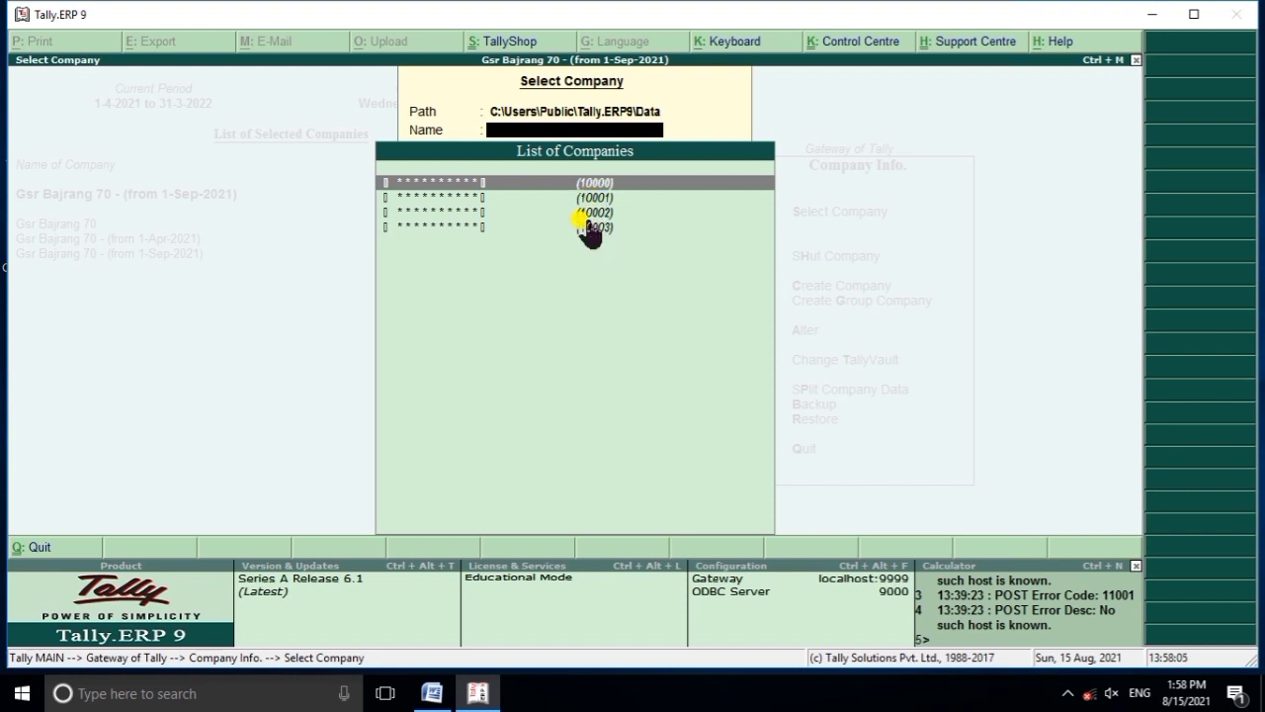
left_click(477, 199)
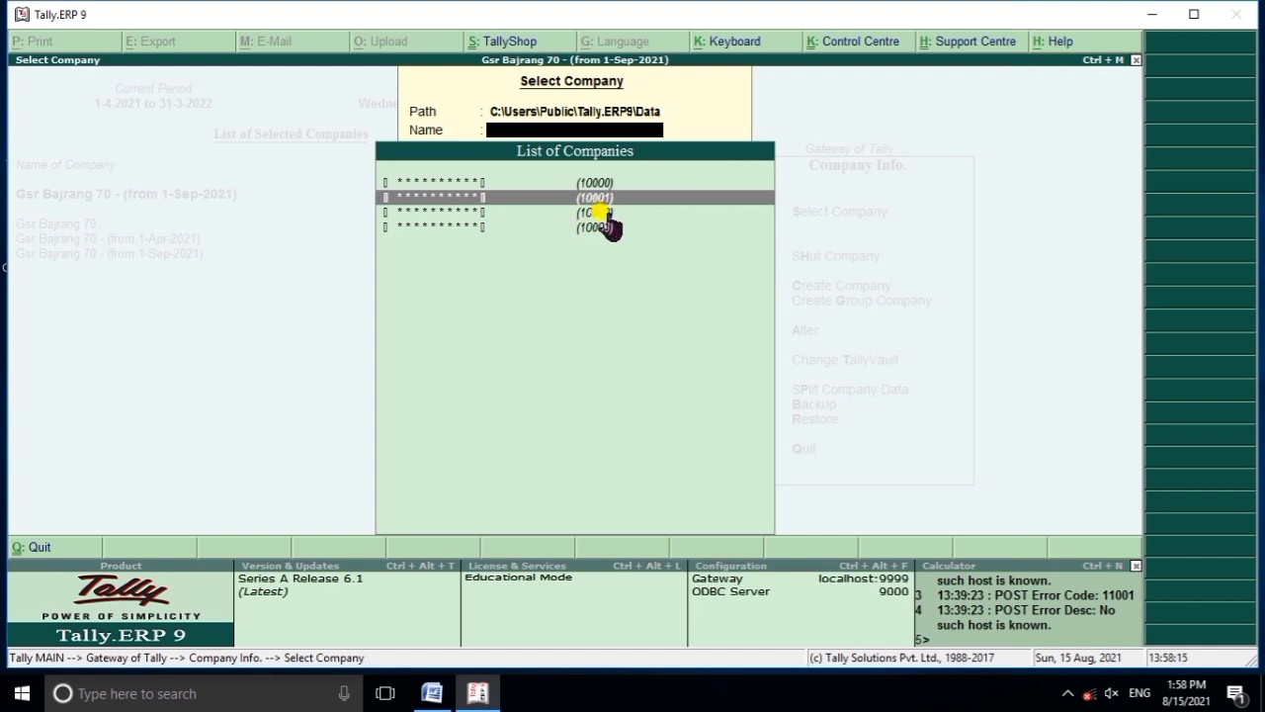
key("Down")
key("Down")
key("Up")
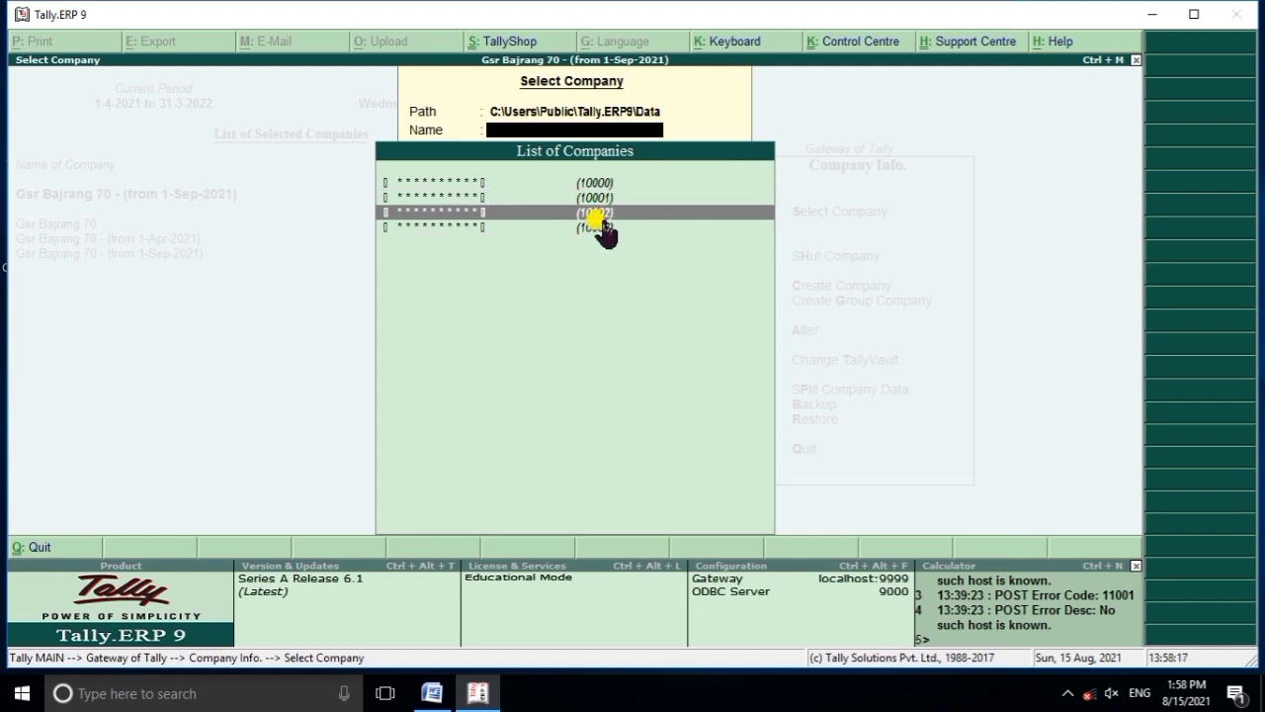
key("Return")
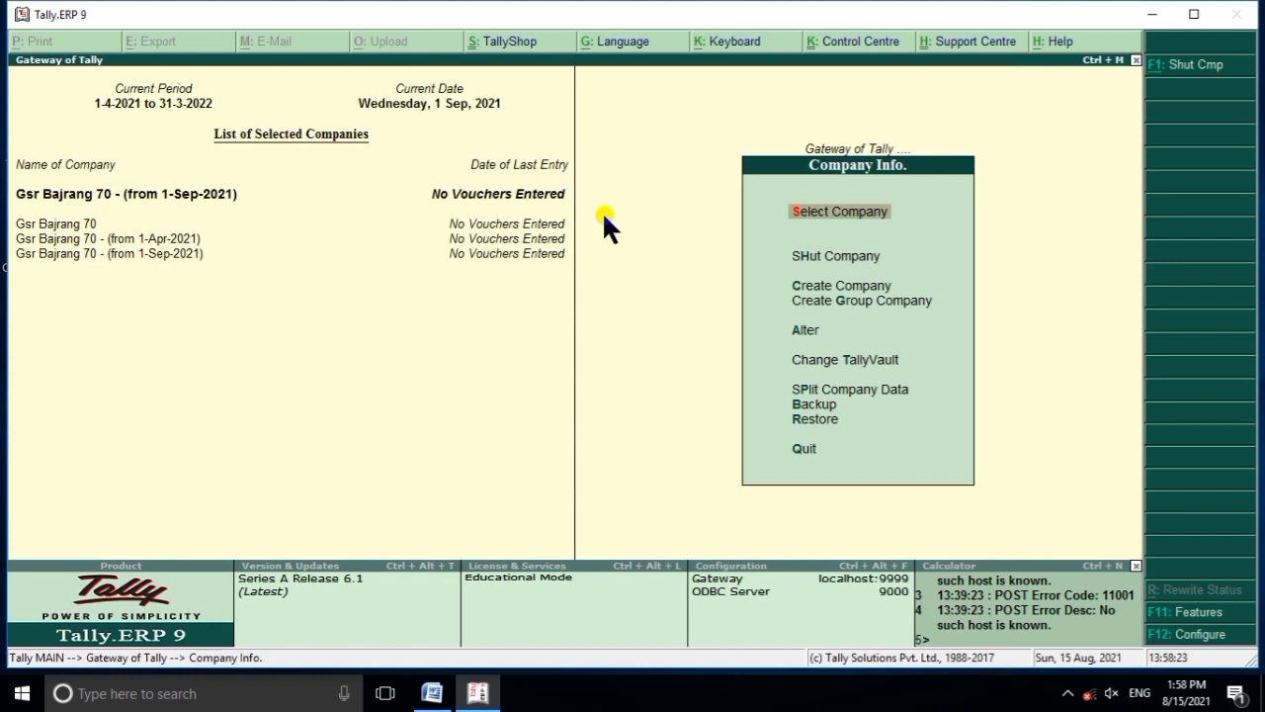
Shut the Gsr Bajrang 70 (from 1-Sep-2021) and (from 1-Apr-2021) split companies.
key("Down")
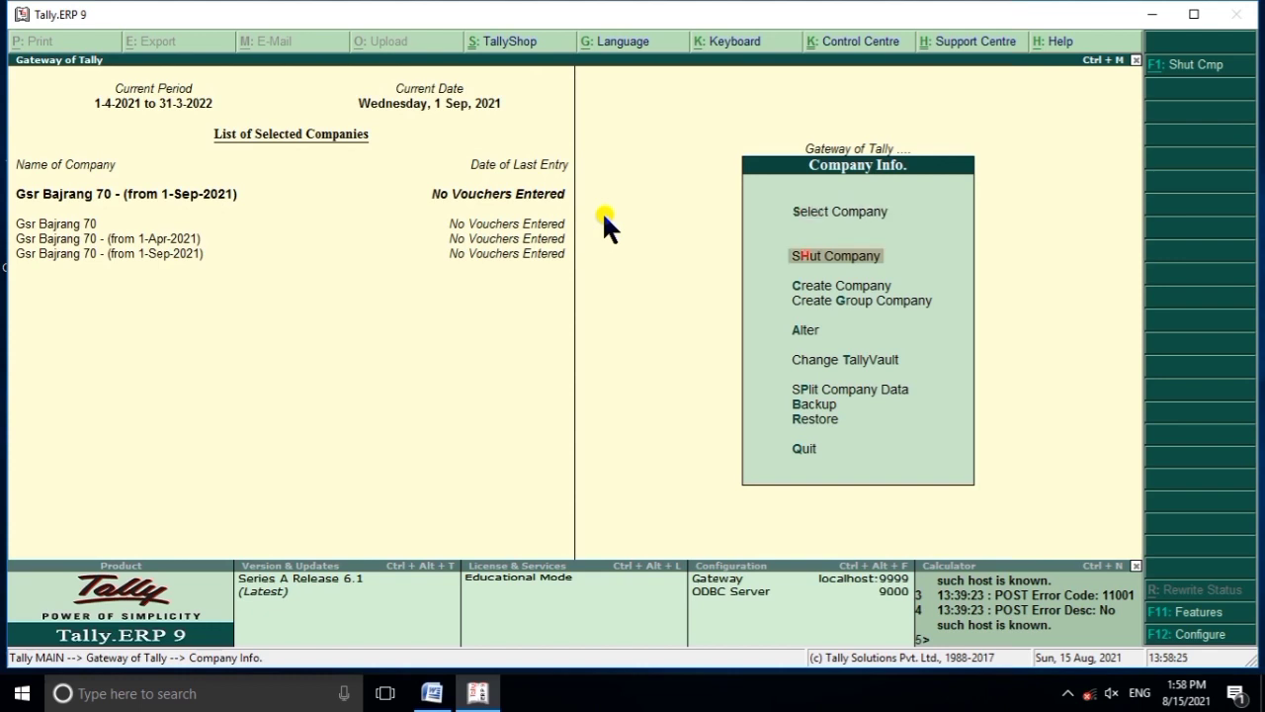
key("Return")
key("Return")
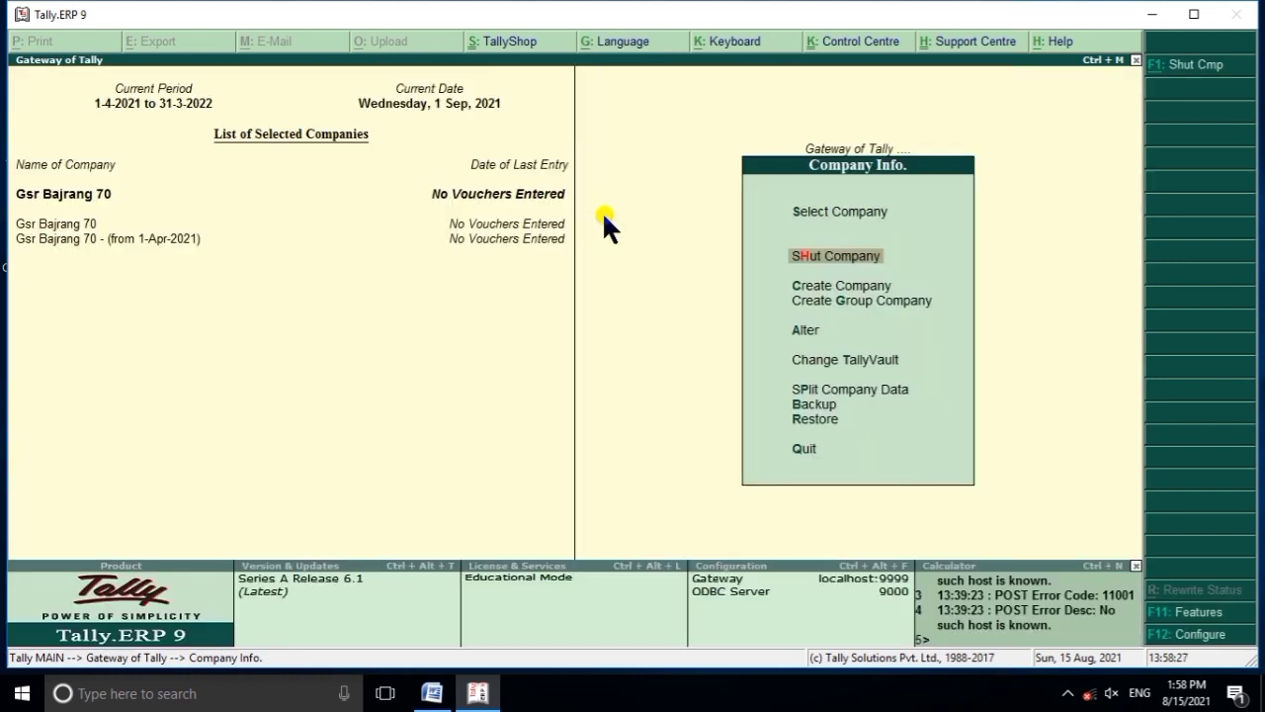
key("Return")
key("Down")
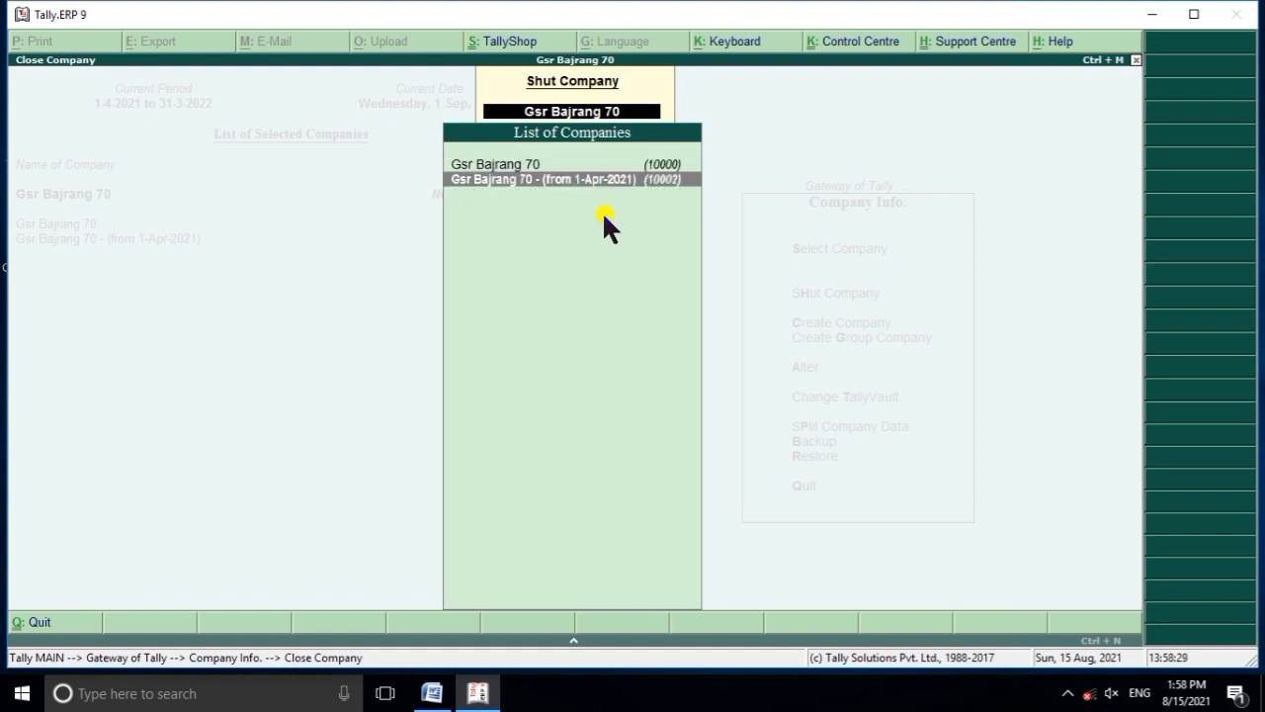
key("Return")
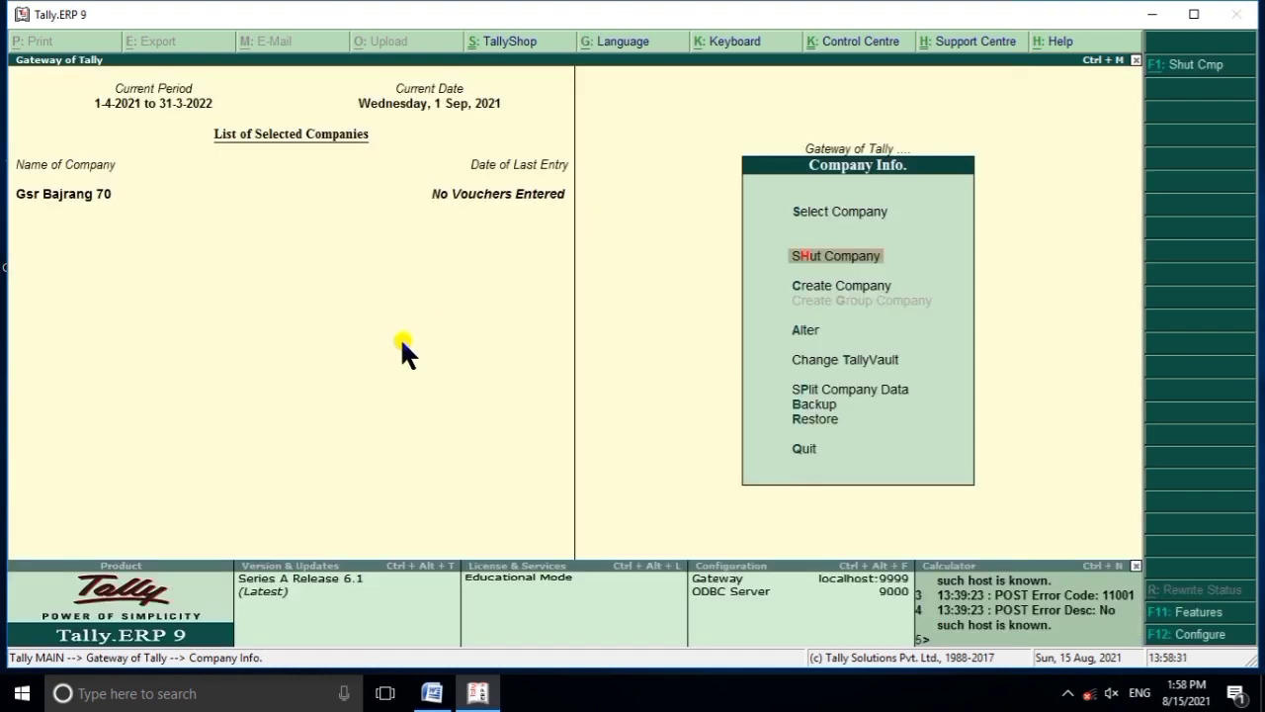
key("Down")
key("Down")
key("Down")
key("Down")
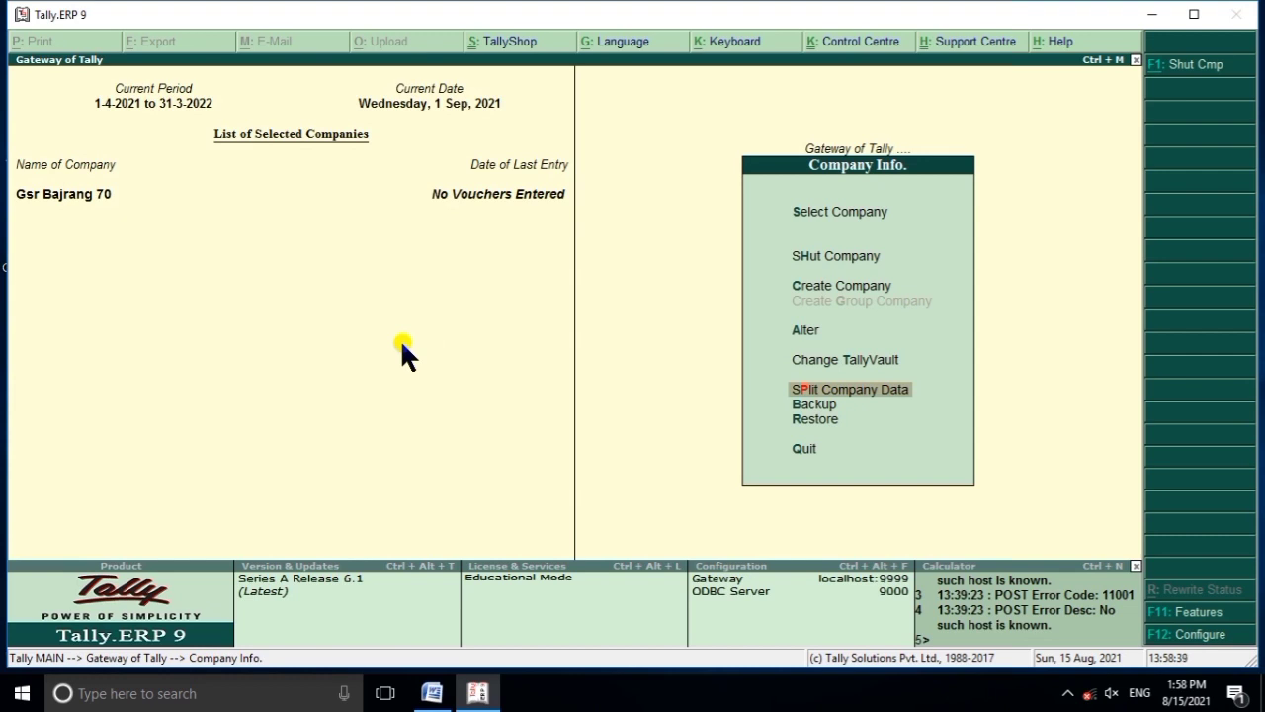
Leave the Company Info menu and return to Gateway of Tally with only Gsr Bajrang 70 loaded.
key("Down")
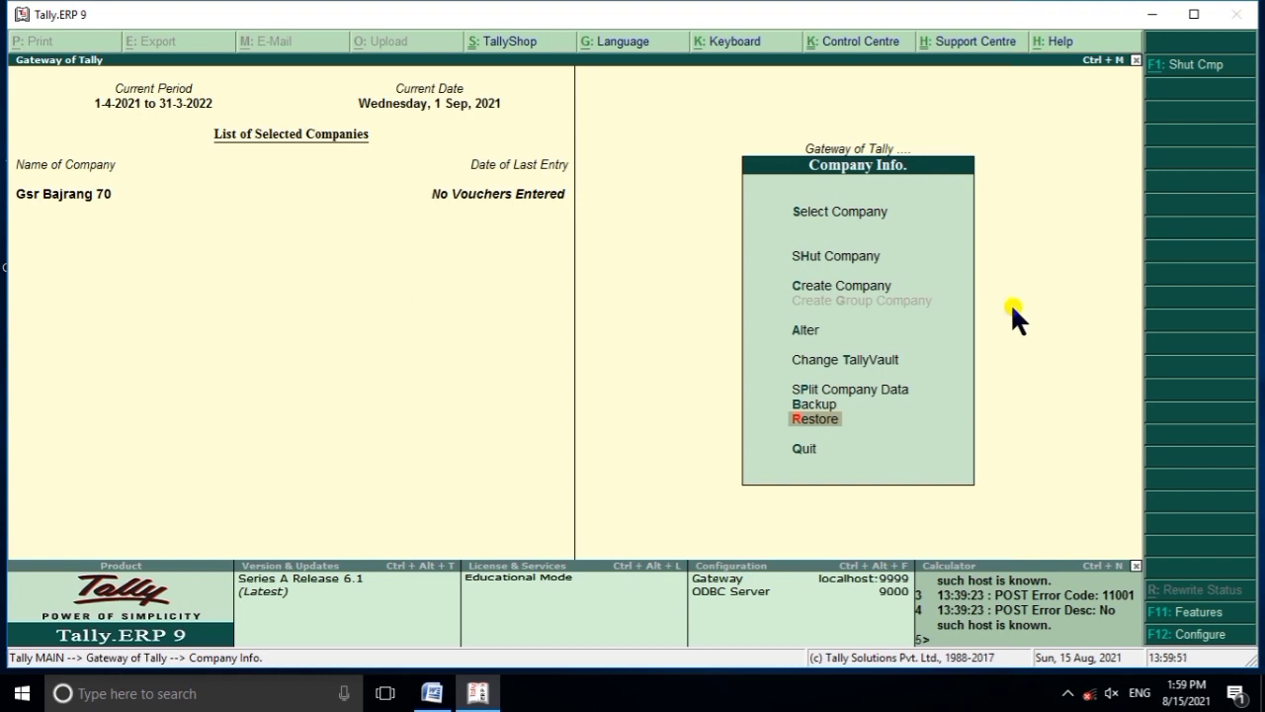
key("Escape")
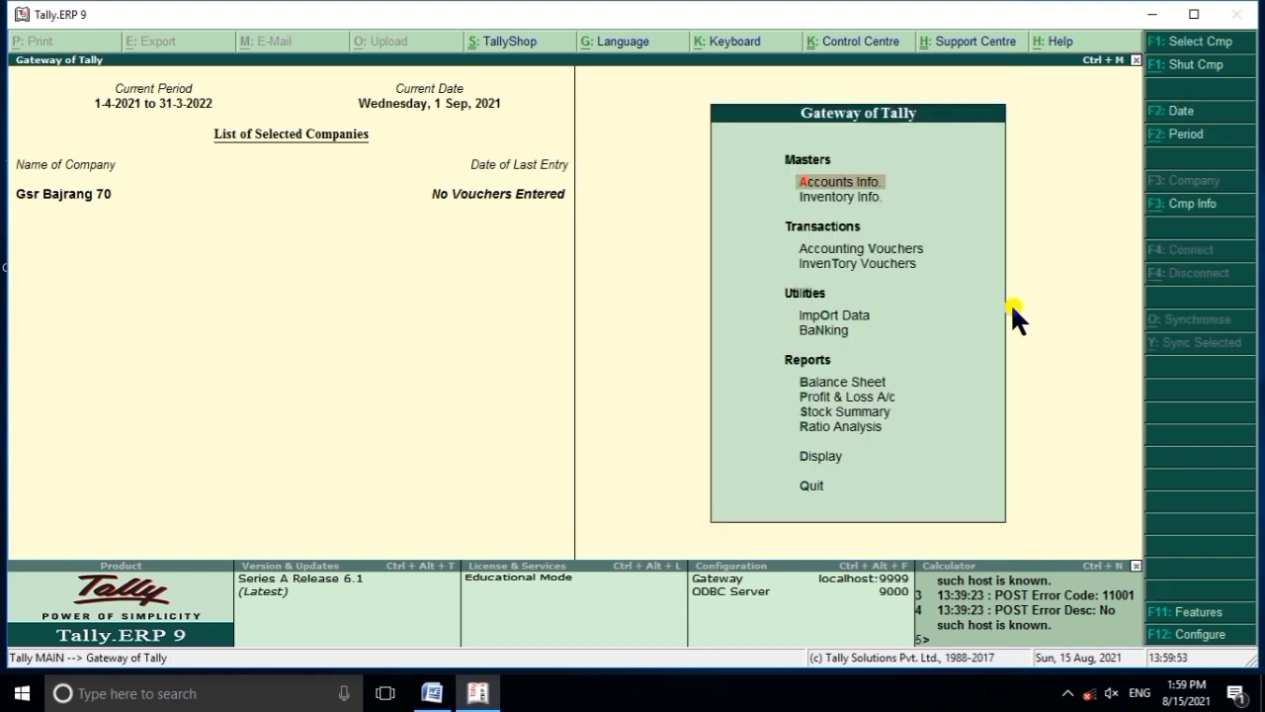